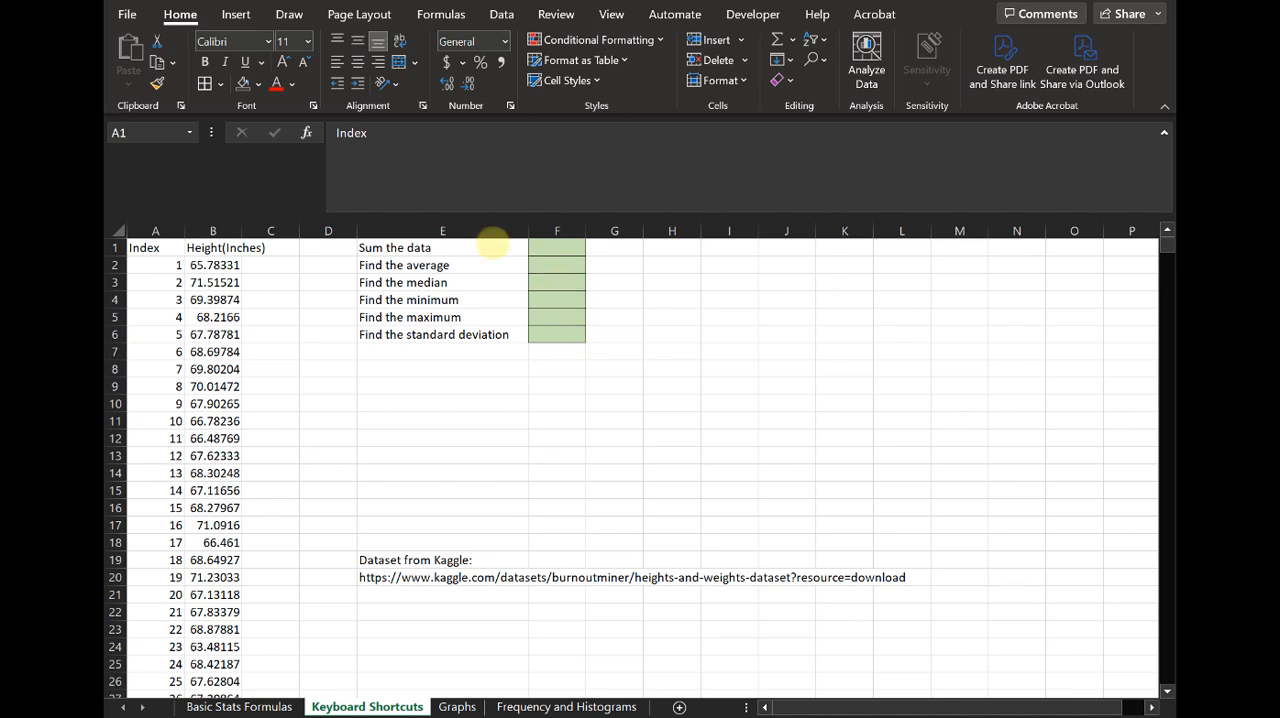
{"action": "left_click", "coordinate": [555, 245]}
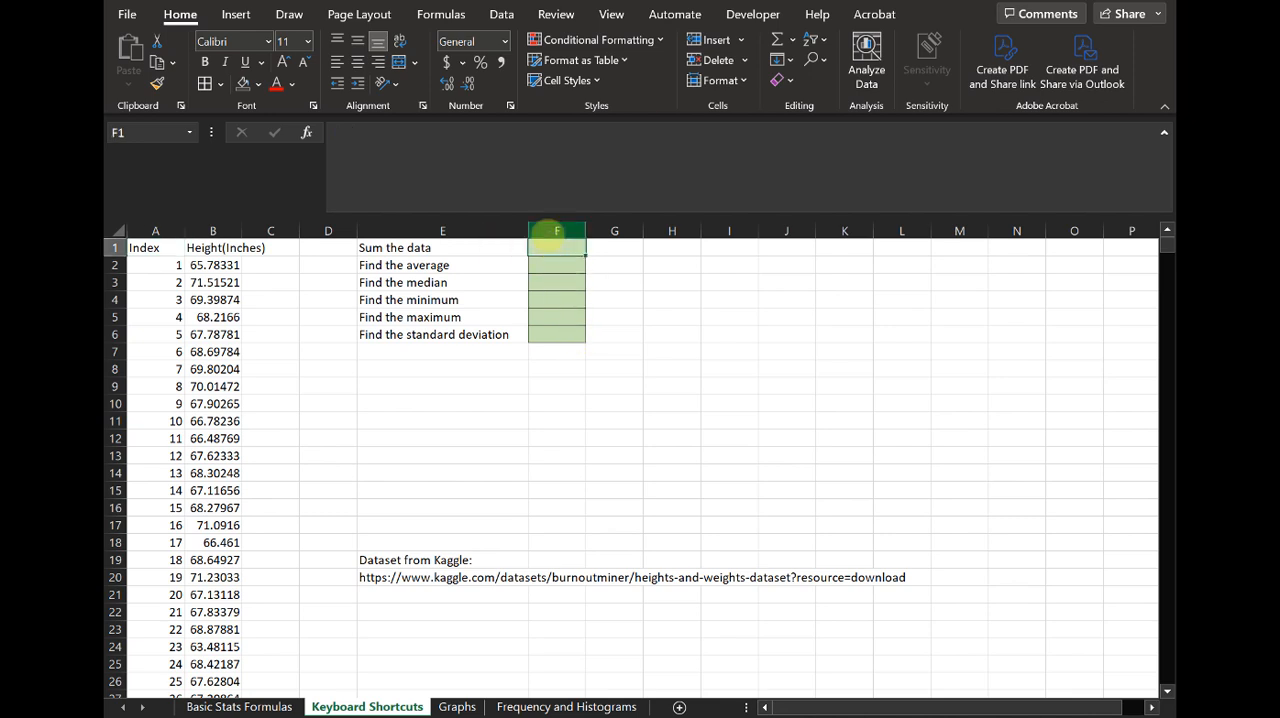
{"action": "type", "text": "=sum("}
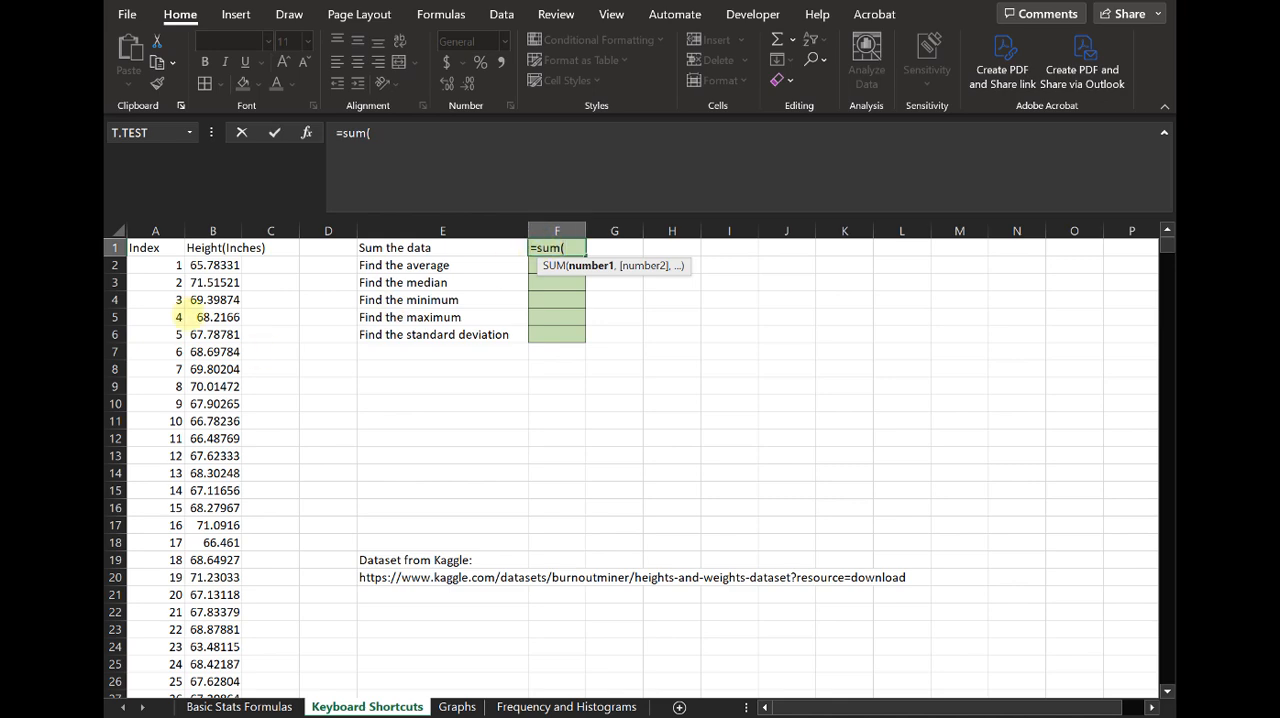
{"action": "left_click_drag", "start_coordinate": [205, 265], "coordinate": [220, 706]}
{"action": "key", "text": "Escape"}
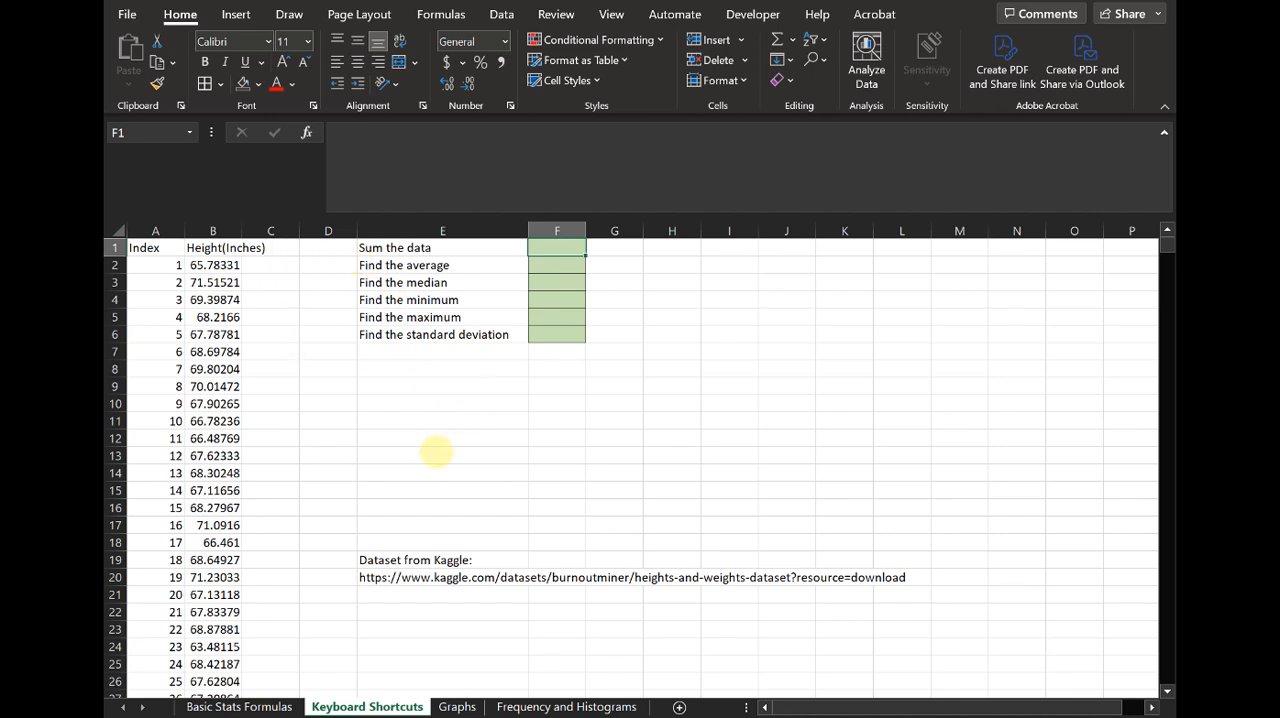
- Enter the number 25,000 in cell E11 as a note beneath the list of statistics
{"action": "left_click", "coordinate": [389, 422]}
{"action": "type", "text": "25,000"}
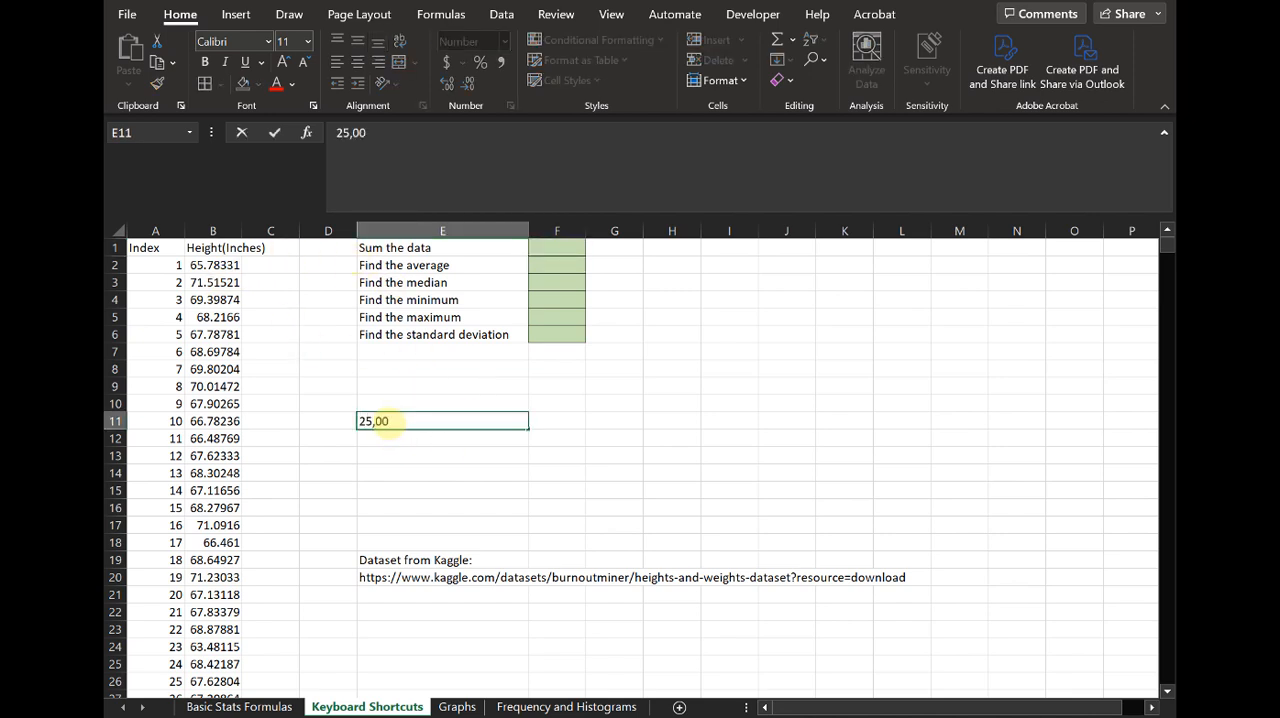
{"action": "key", "text": "Return"}
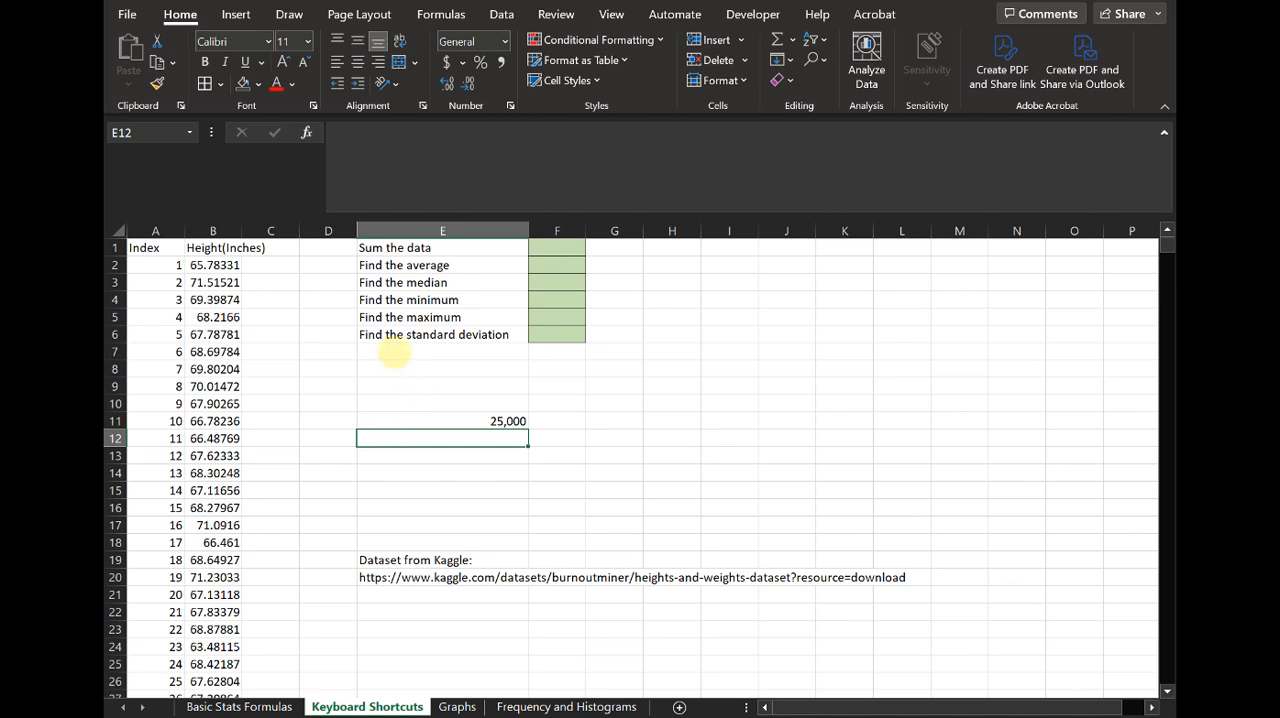
{"action": "left_click", "coordinate": [432, 248]}
{"action": "key", "text": "Down"}
{"action": "key", "text": "Down"}
{"action": "key", "text": "Down"}
{"action": "key", "text": "Down"}
{"action": "key", "text": "Down"}
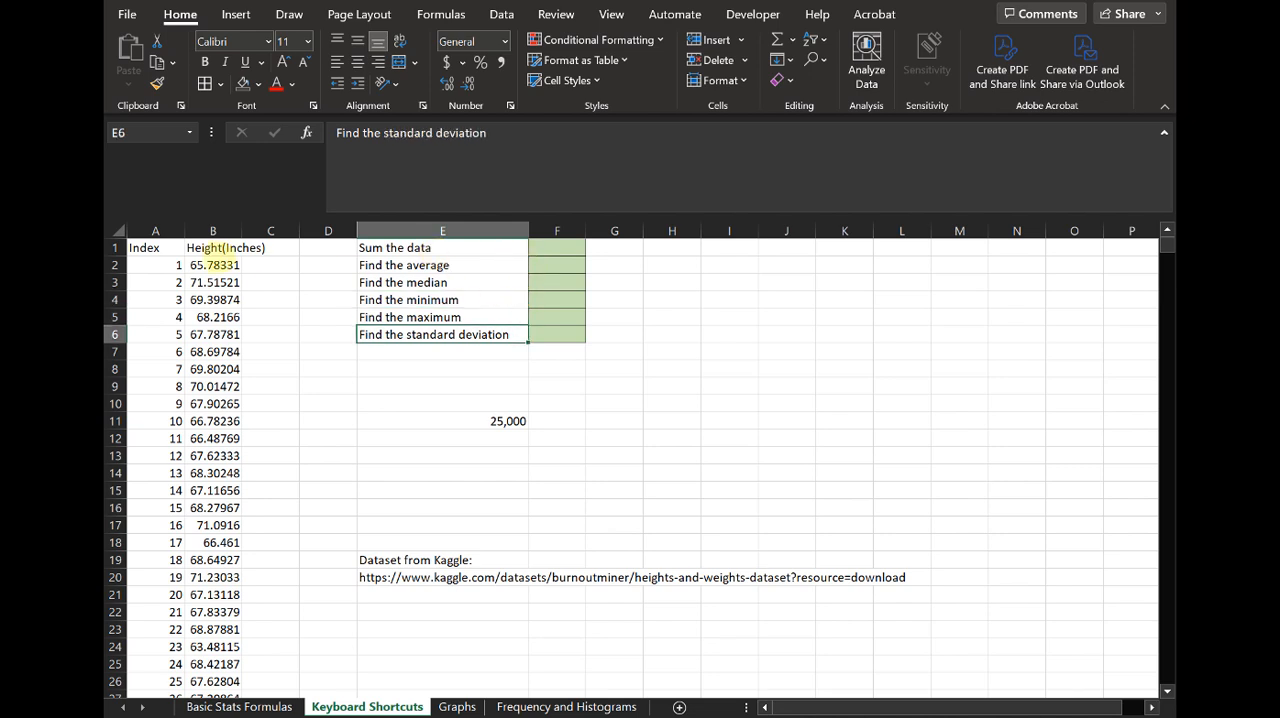
{"action": "left_click", "coordinate": [196, 264]}
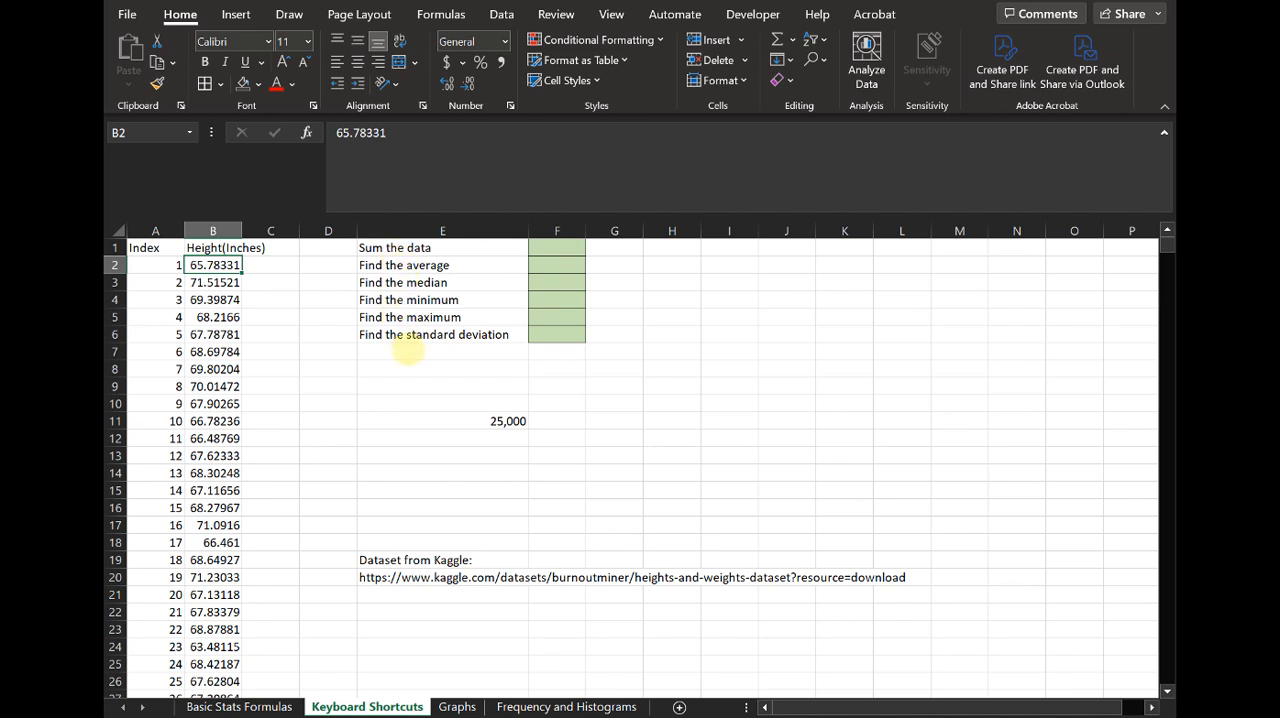
- Clear the 25,000 note from cell E11
{"action": "left_click", "coordinate": [486, 420]}
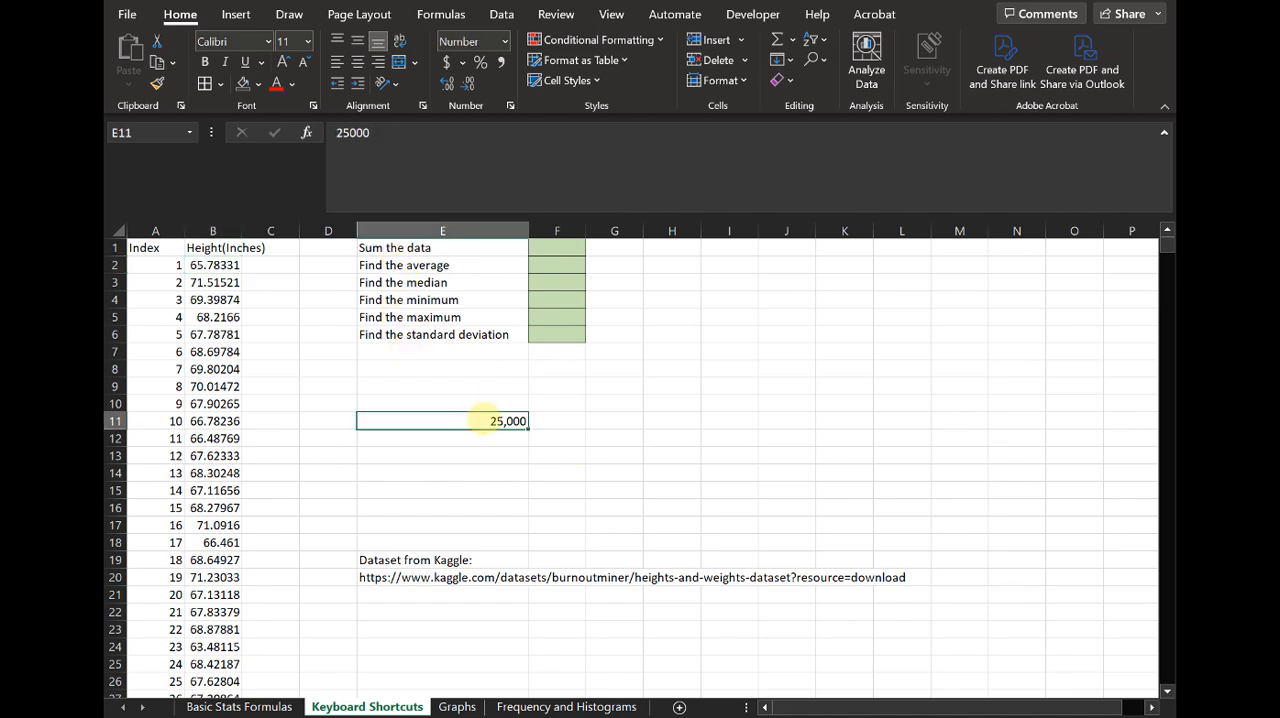
{"action": "key", "text": "Delete"}
- Select the height data from B2 through its last row, inspect the end of the column, and return to cell A1
{"action": "left_click", "coordinate": [205, 264]}
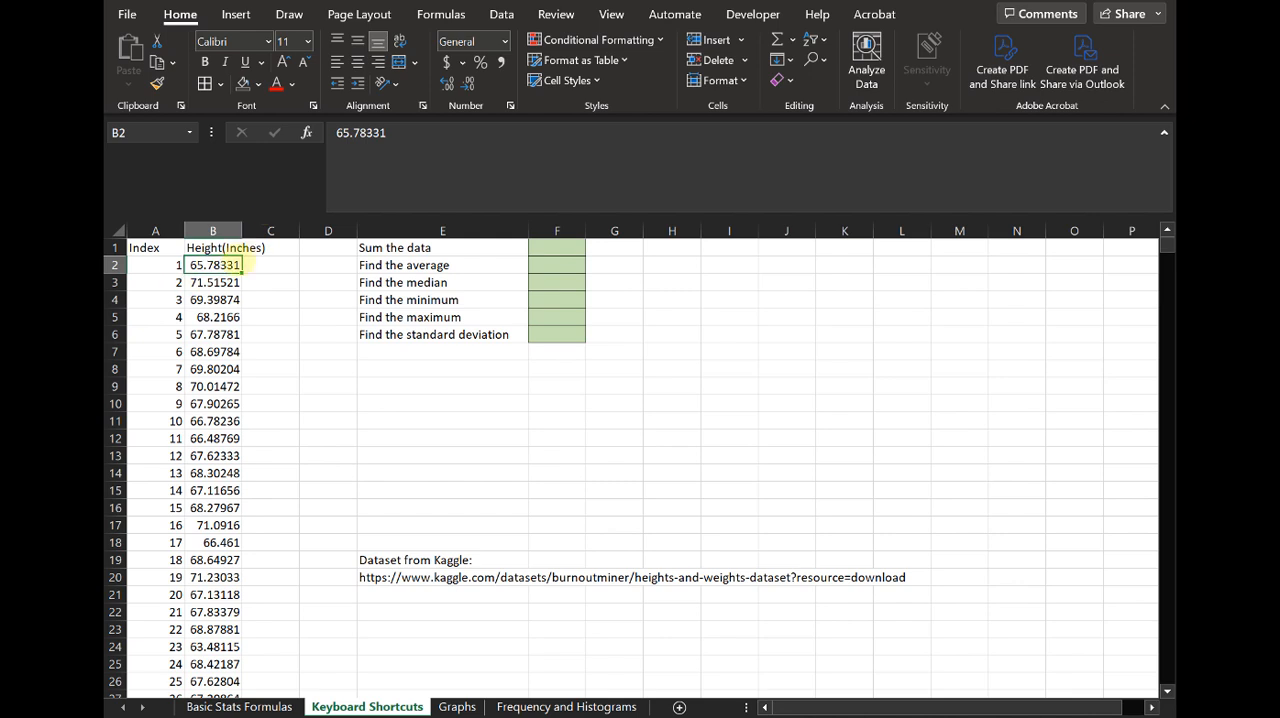
{"action": "key", "text": "ctrl+shift+Down"}
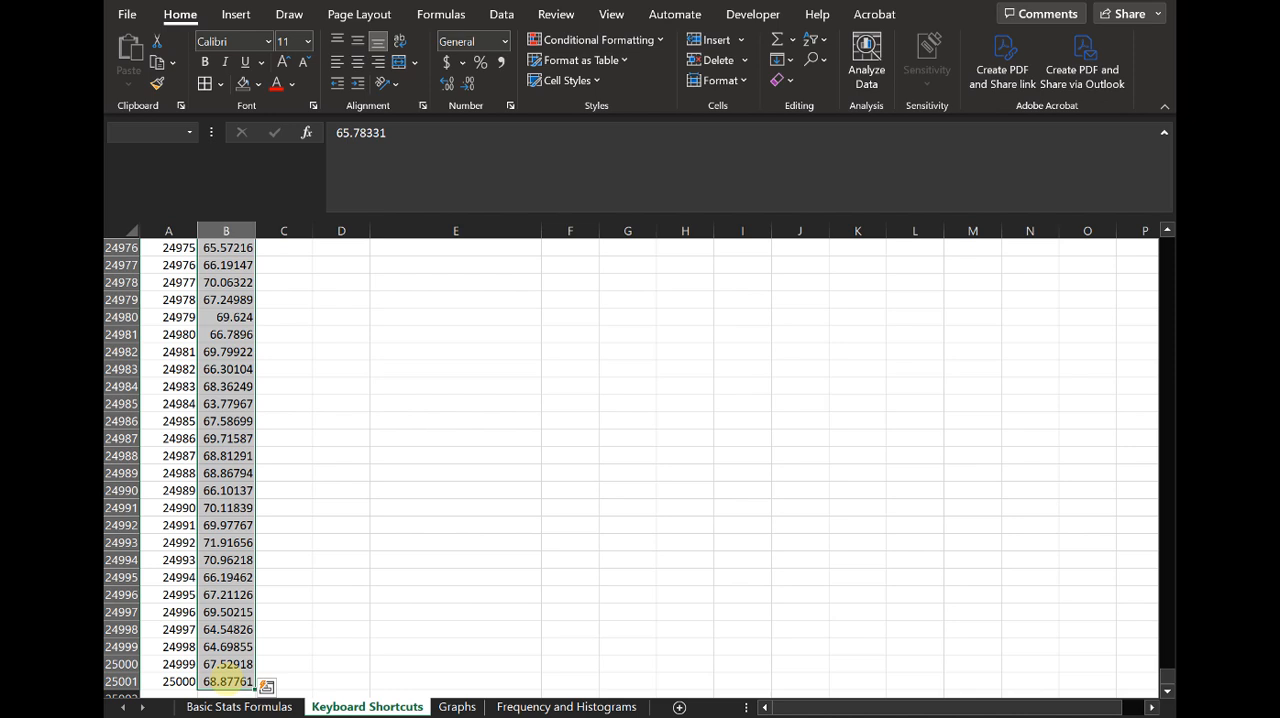
{"action": "left_click", "coordinate": [228, 681]}
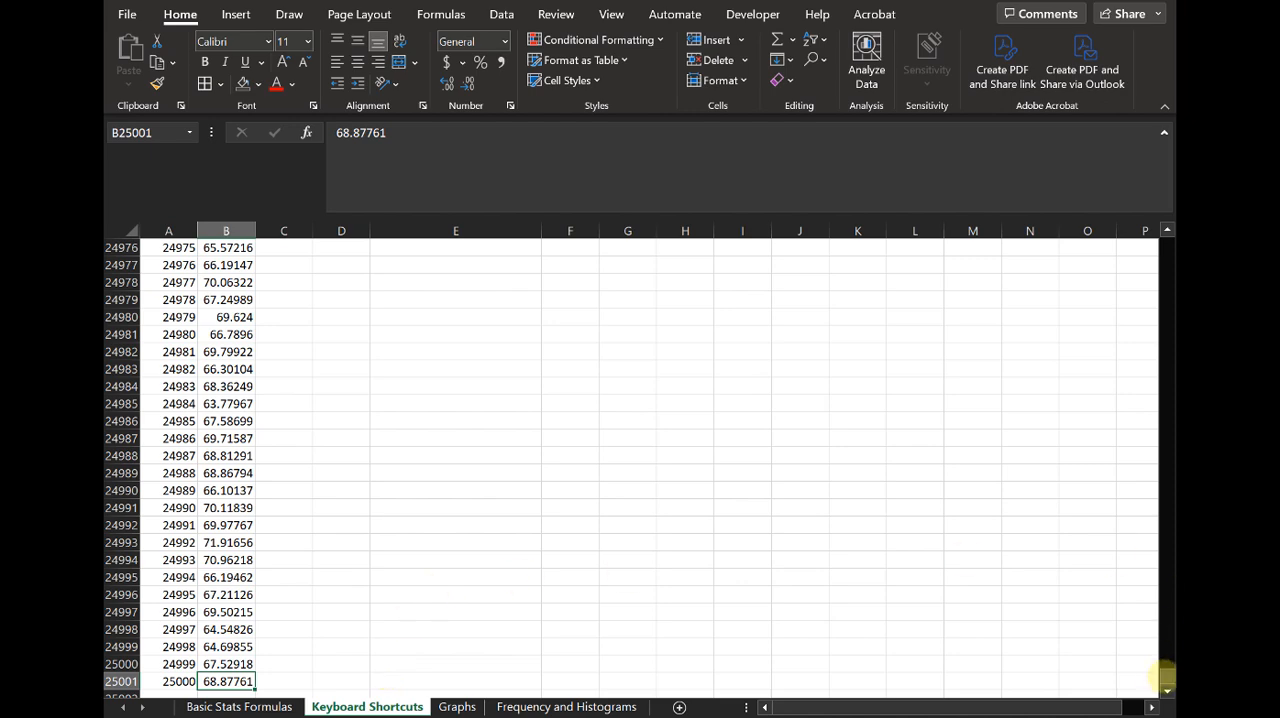
{"action": "left_click_drag", "start_coordinate": [1165, 677], "coordinate": [1163, 569]}
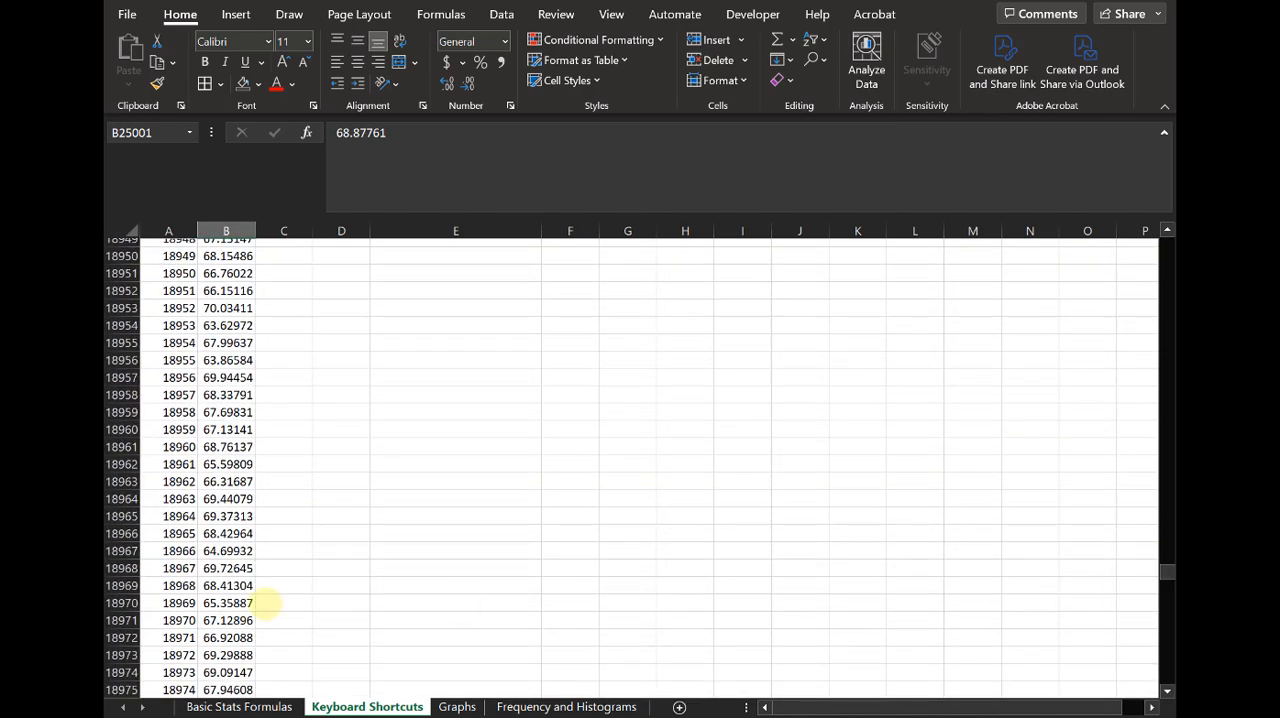
{"action": "left_click", "coordinate": [245, 620]}
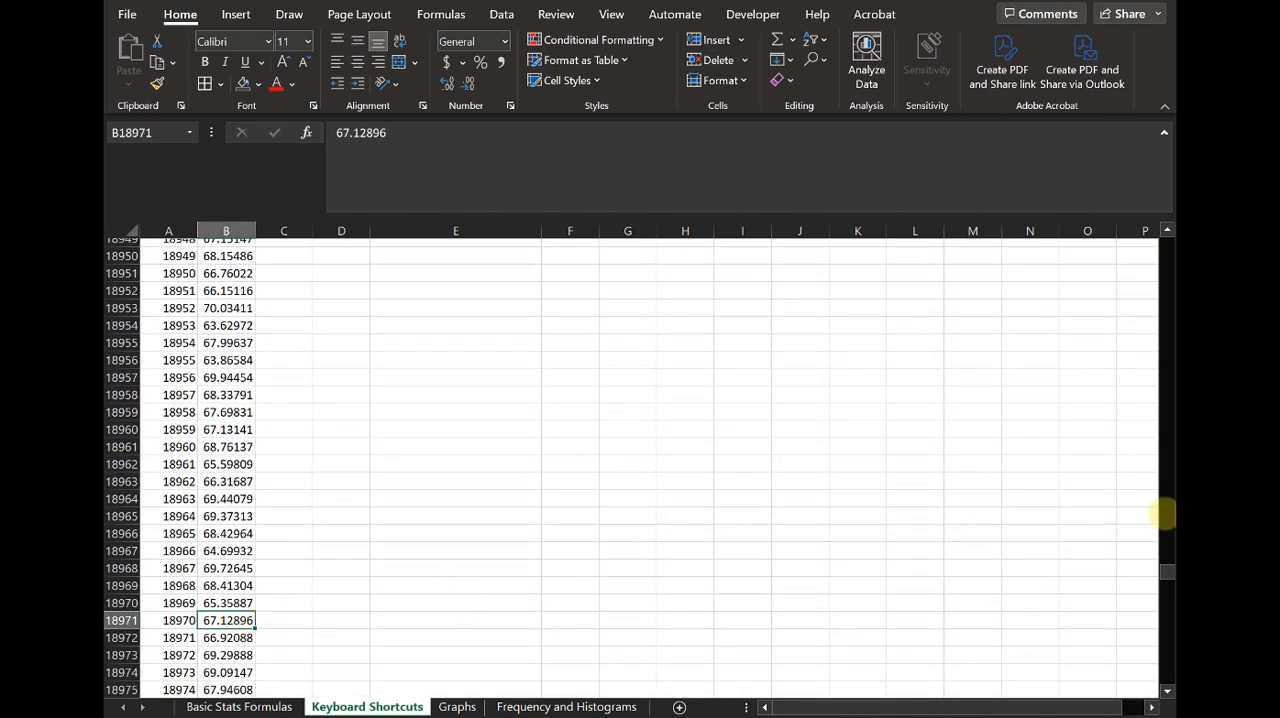
{"action": "key", "text": "ctrl+Home"}
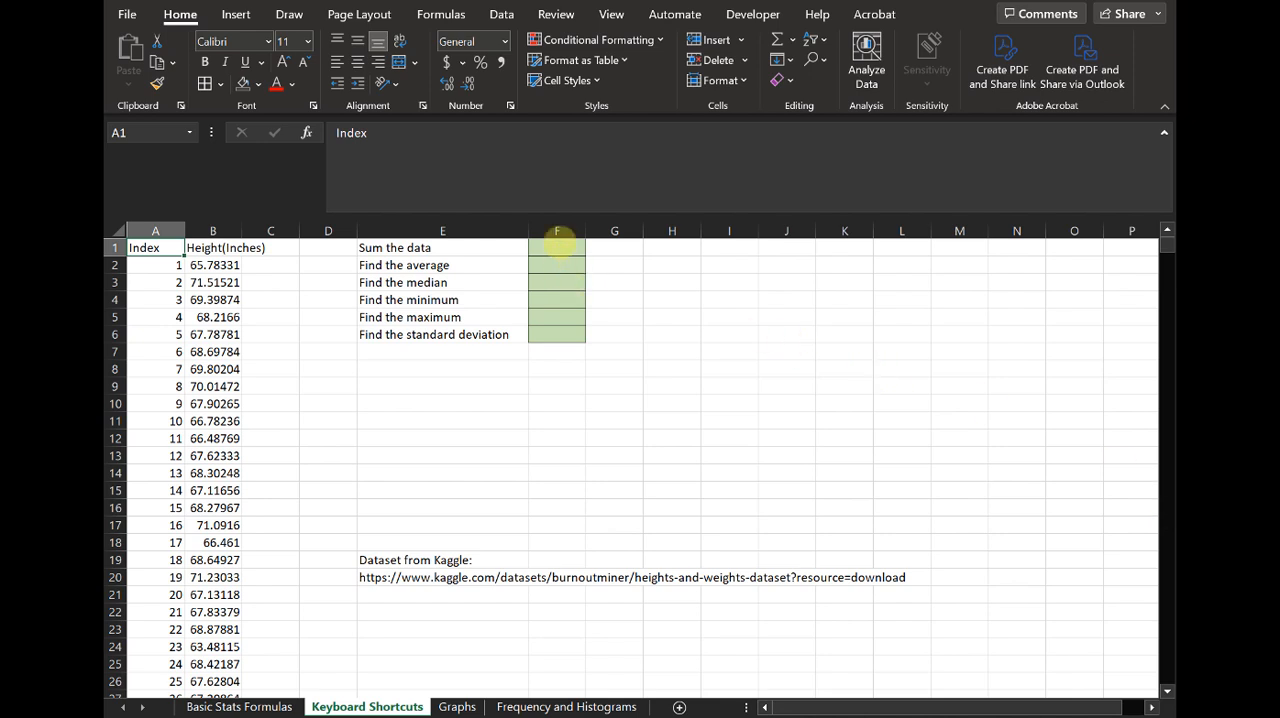
- Sum all heights in cell F1 with the formula =sum(B2:B25001)
{"action": "left_click", "coordinate": [557, 249]}
{"action": "type", "text": "=sum("}
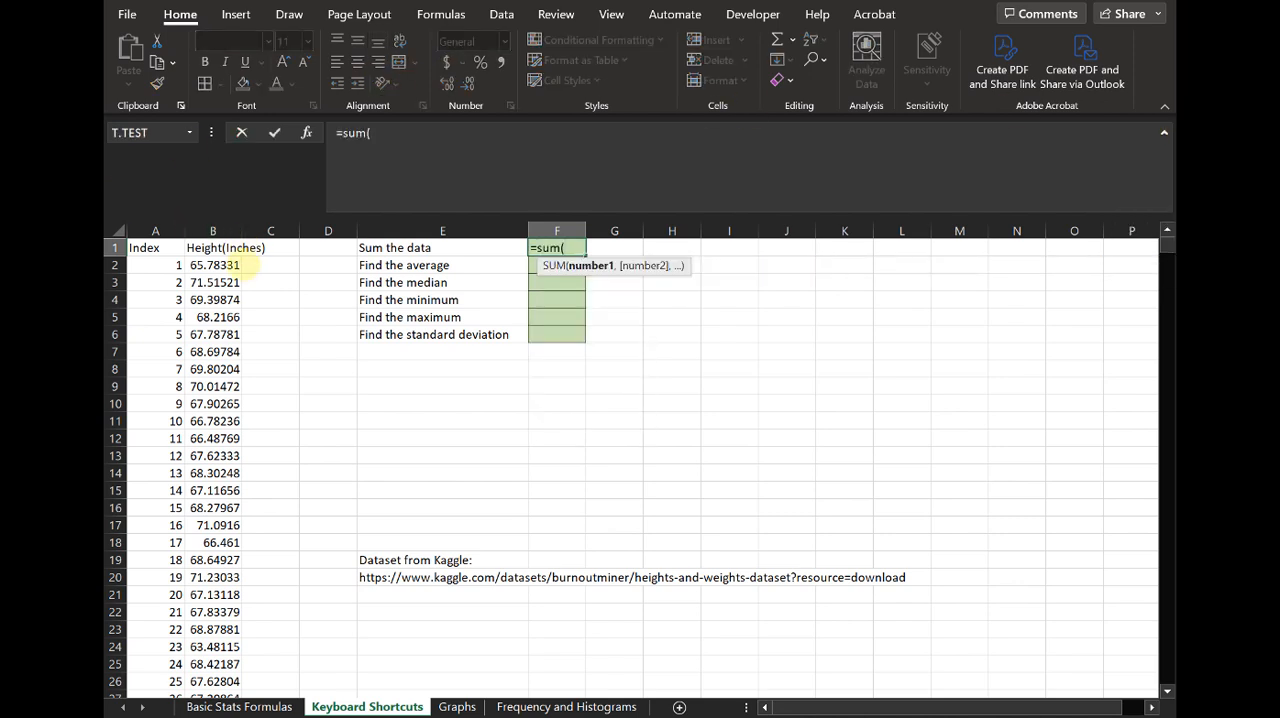
{"action": "left_click", "coordinate": [225, 265]}
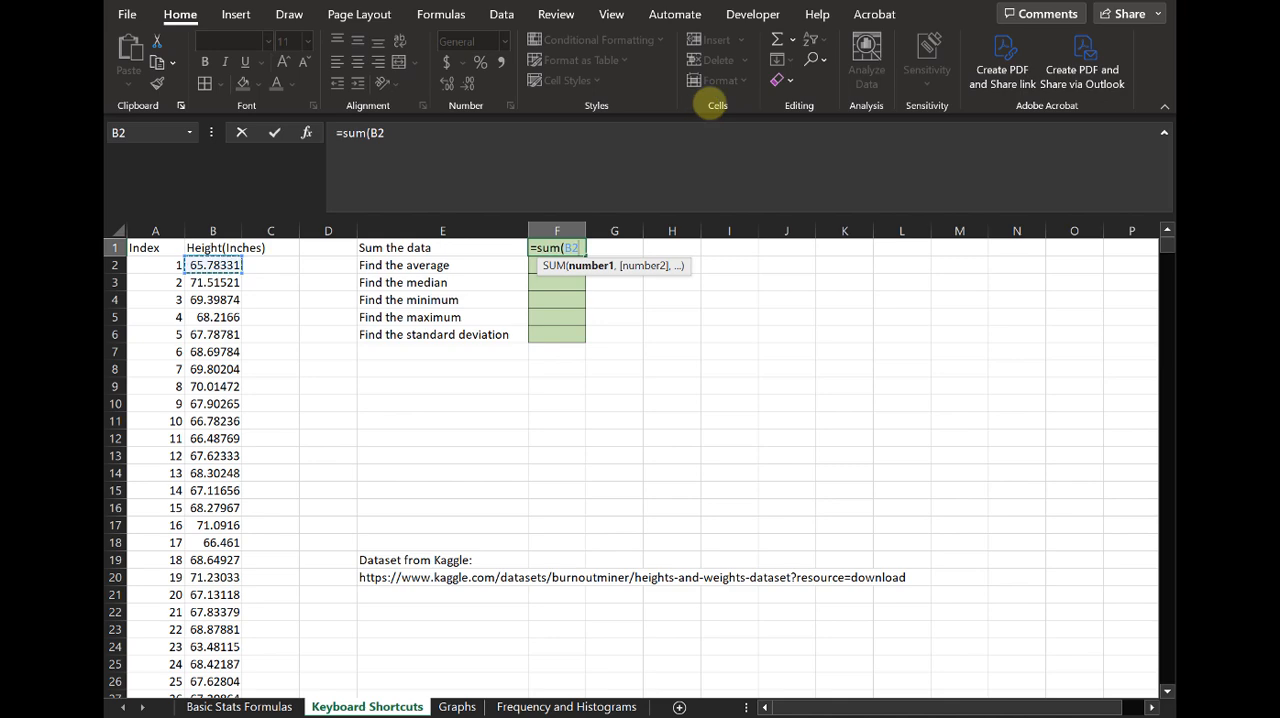
{"action": "key", "text": "ctrl+shift+Down"}
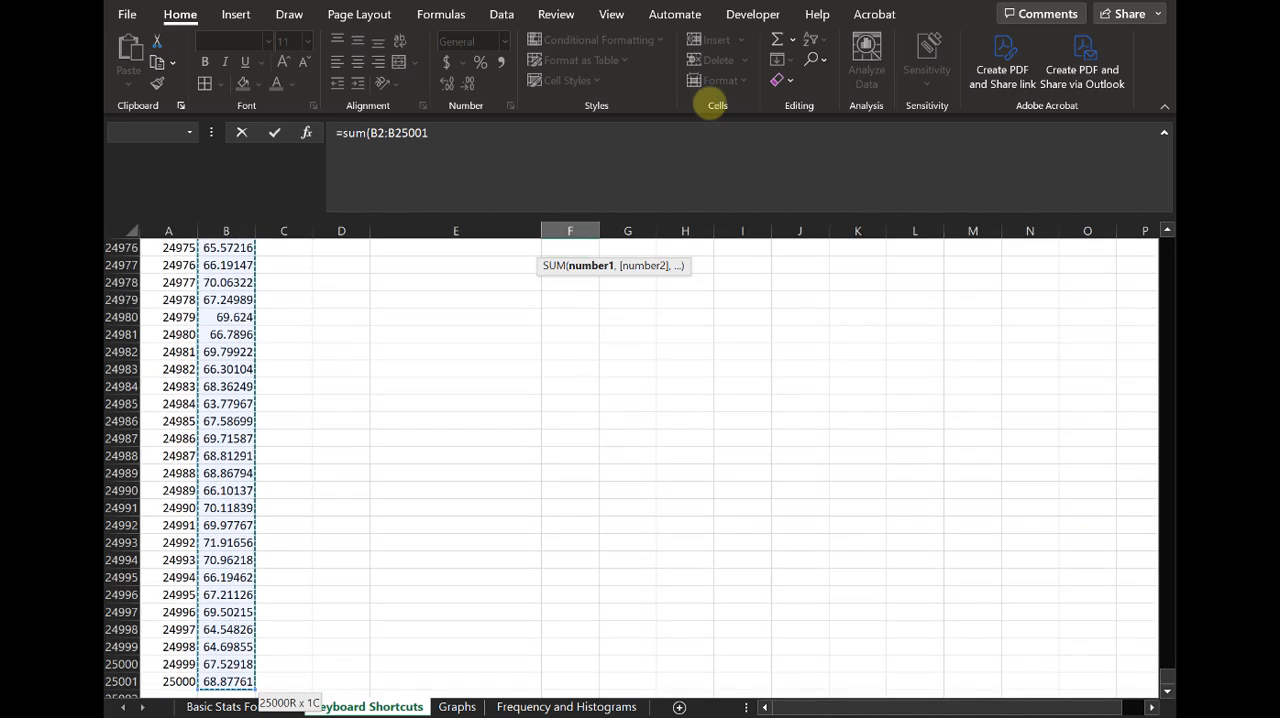
{"action": "type", "text": ")"}
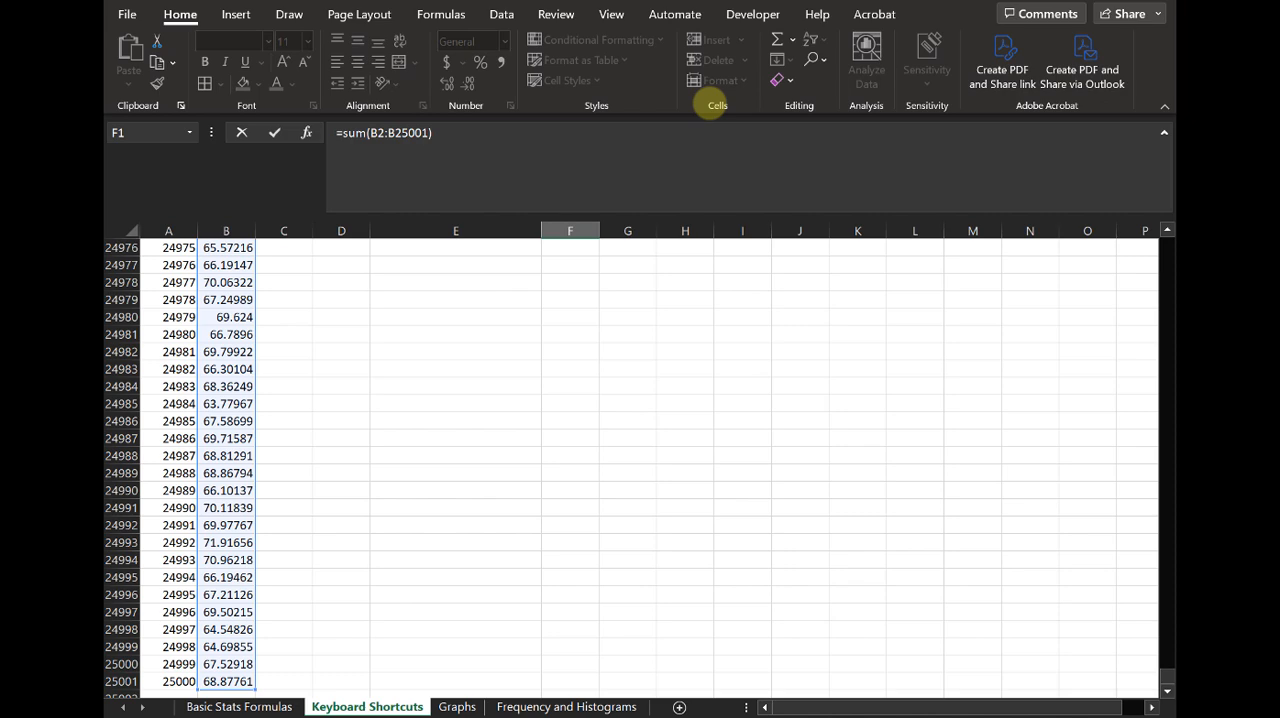
{"action": "key", "text": "Return"}
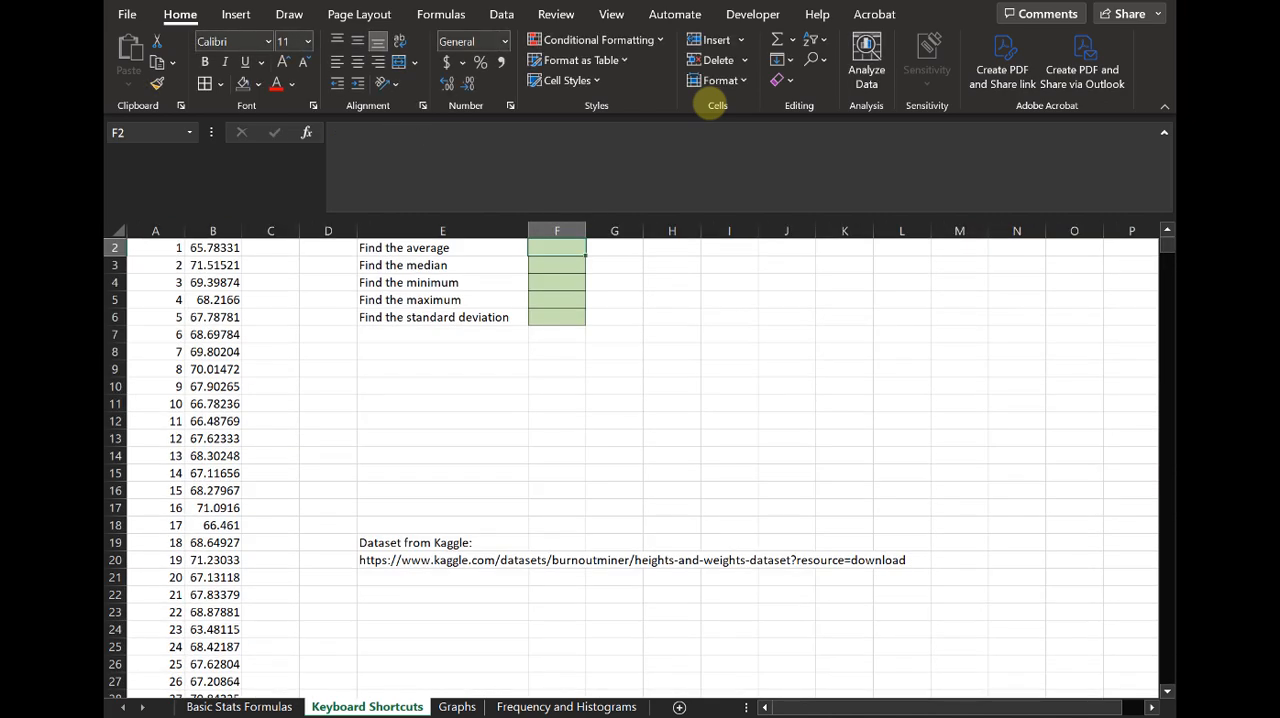
- Calculate the average height in cell F2 with the formula =average(B2:B25001)
{"action": "scroll", "coordinate": [606, 423], "scroll_direction": "up", "scroll_amount": 1}
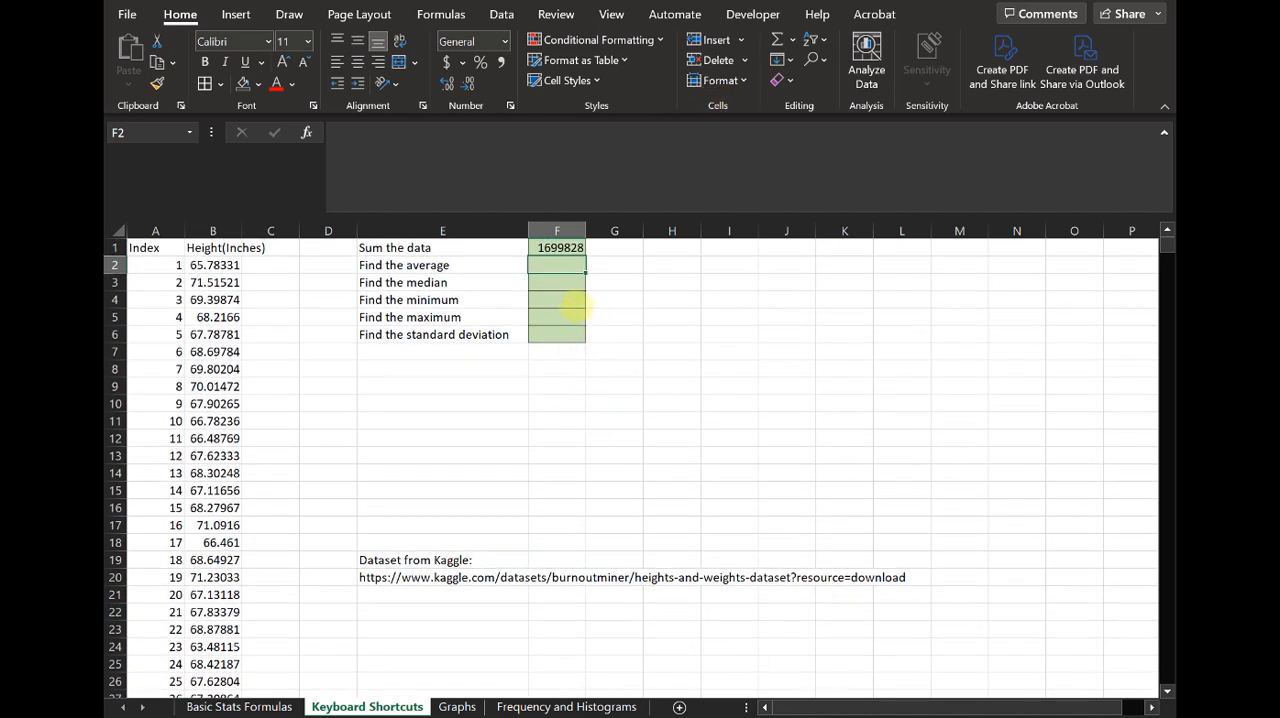
{"action": "type", "text": "=average("}
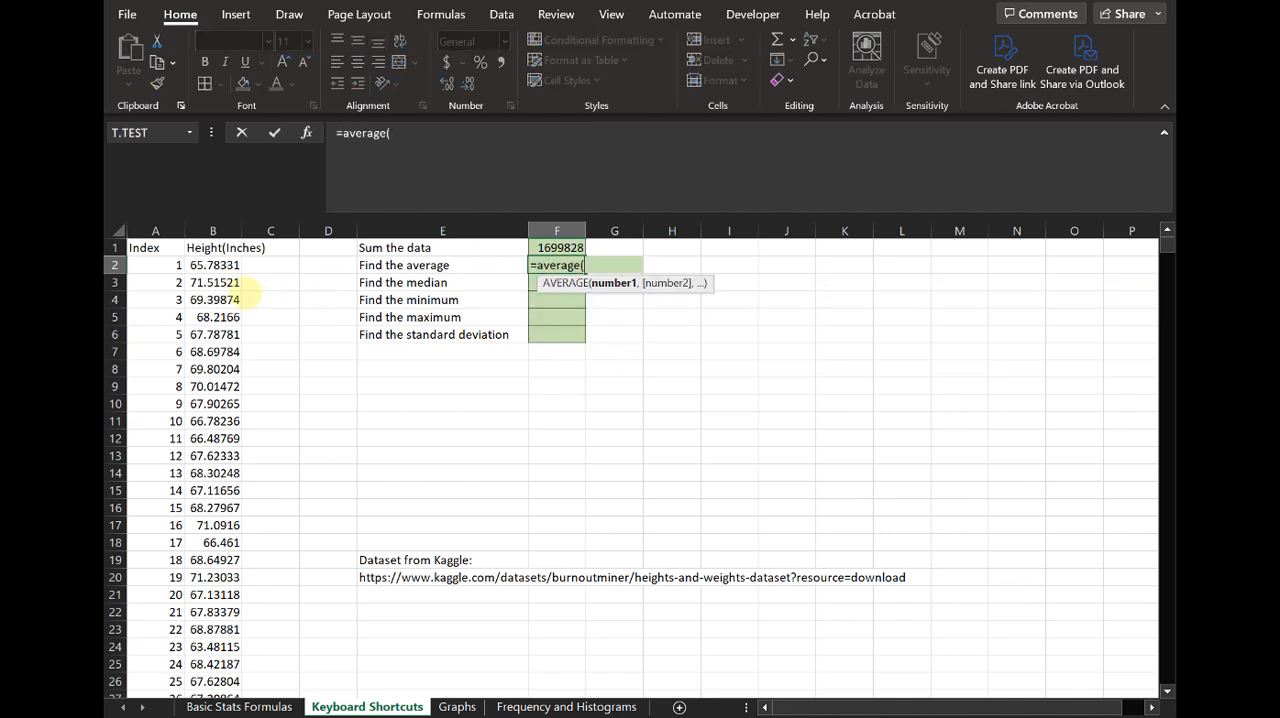
{"action": "left_click", "coordinate": [215, 265]}
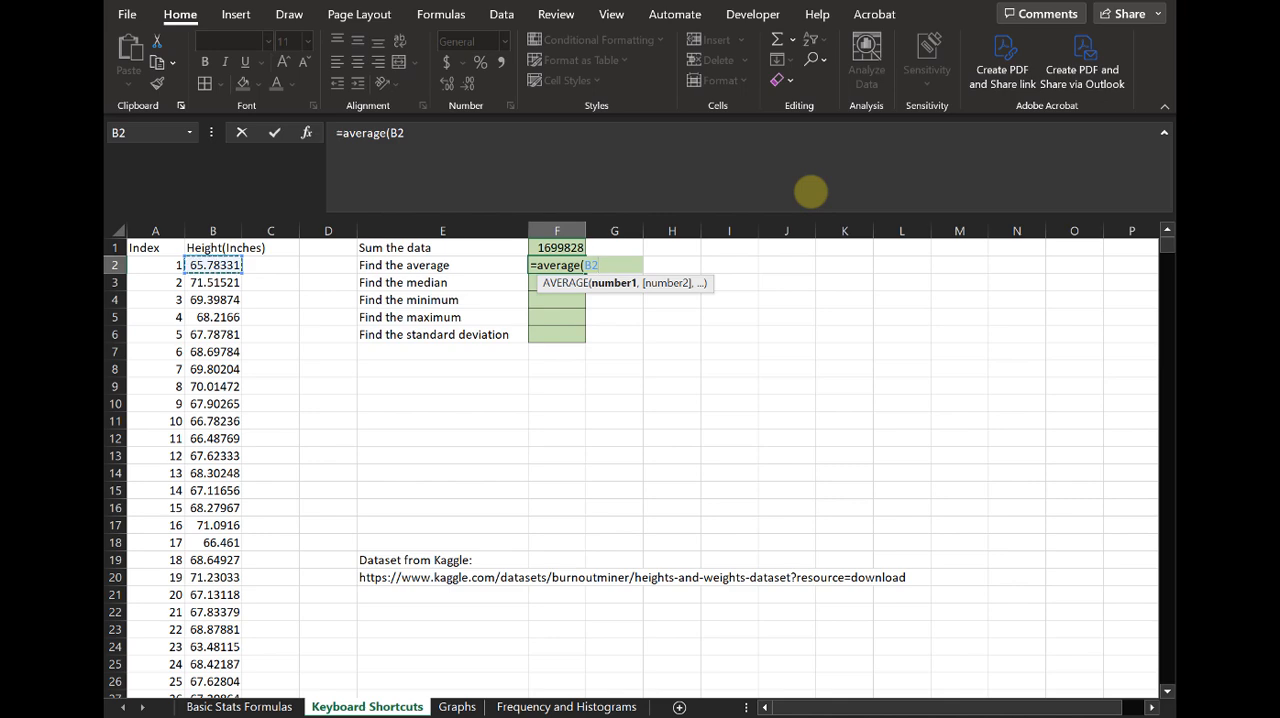
{"action": "key", "text": "ctrl+shift+Down"}
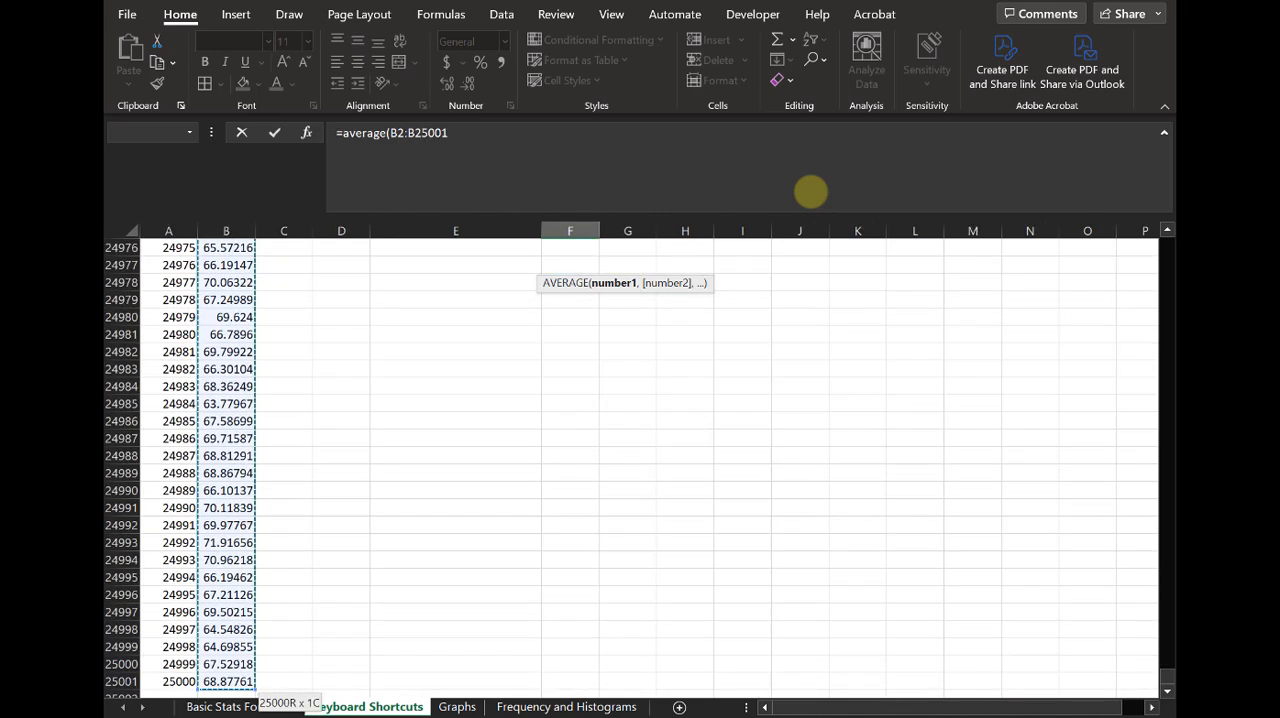
{"action": "type", "text": ")"}
{"action": "key", "text": "Return"}
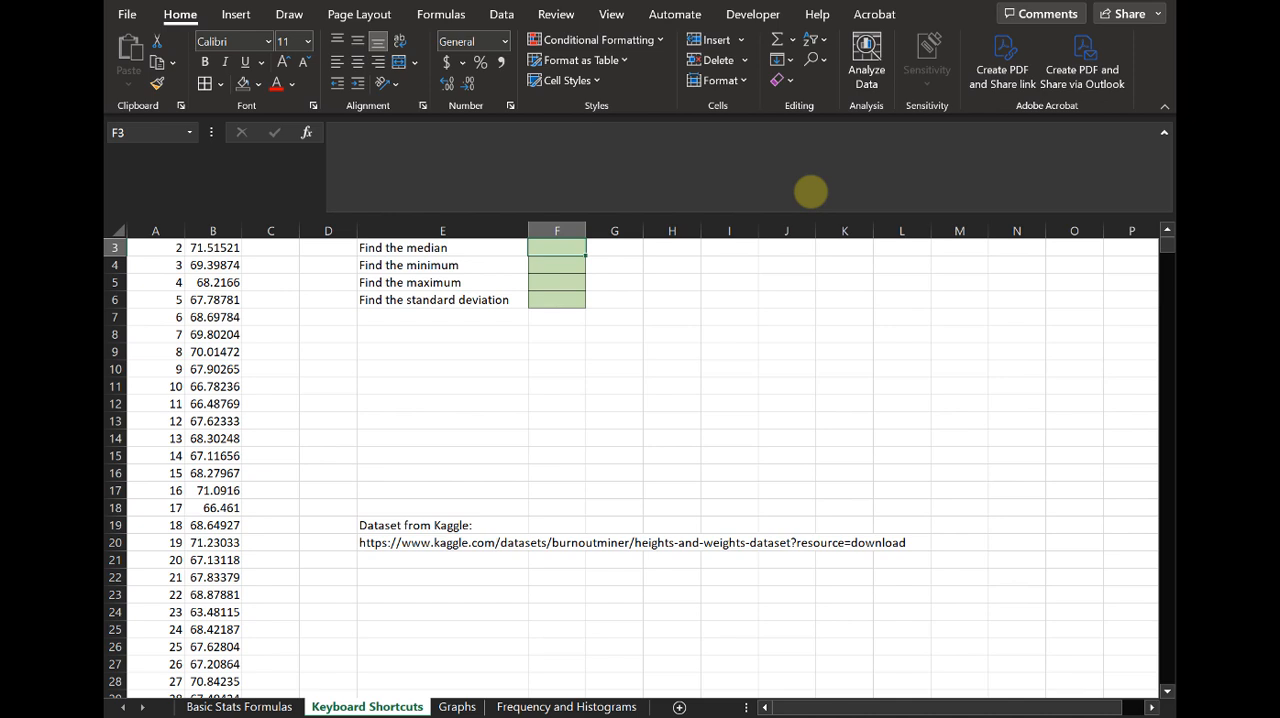
- Add the note "ctrl + shift + down arrow (windows)" in cell H2
{"action": "scroll", "coordinate": [363, 400], "scroll_direction": "up", "scroll_amount": 1}
{"action": "left_click", "coordinate": [671, 267]}
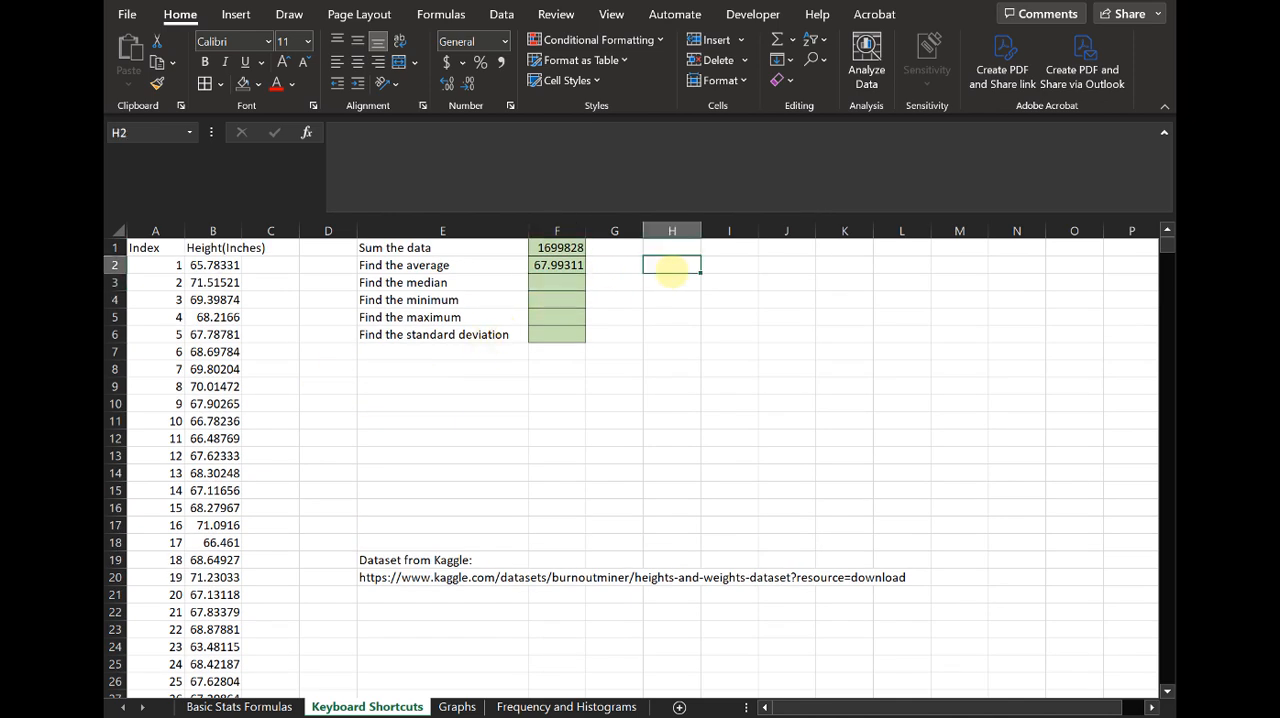
{"action": "type", "text": "ct"}
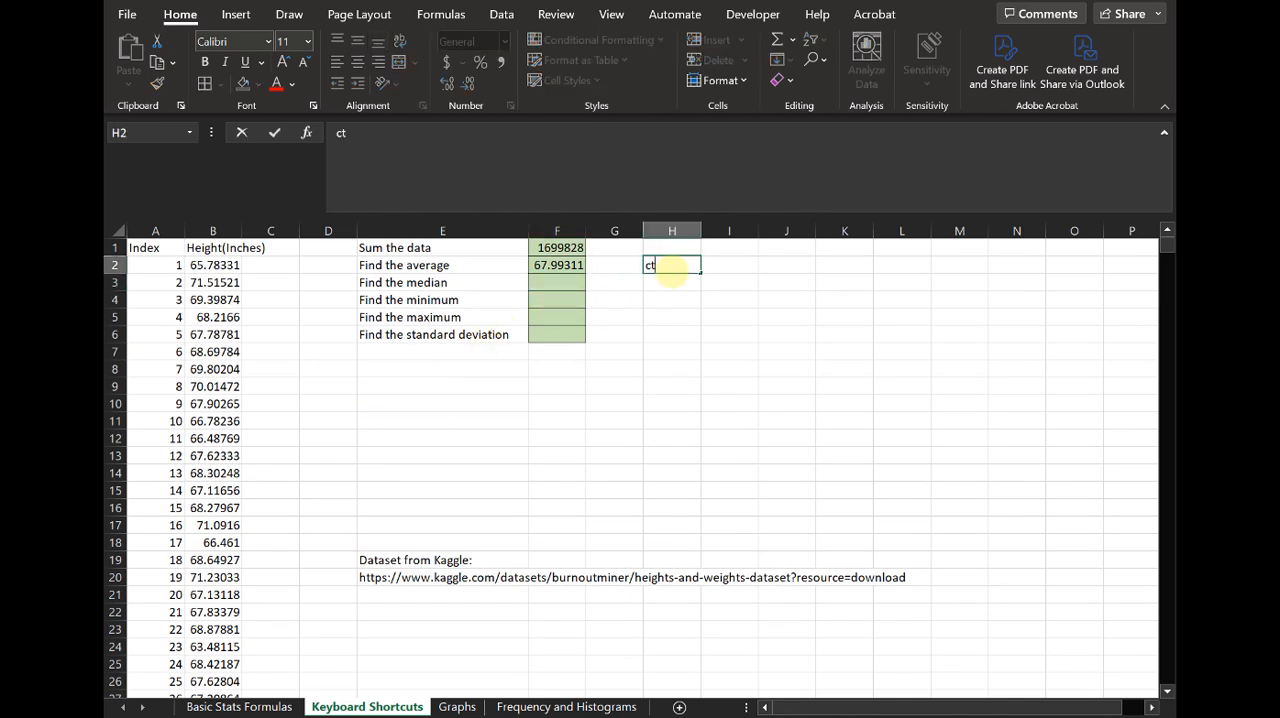
{"action": "type", "text": "rl + shift + down arrow"}
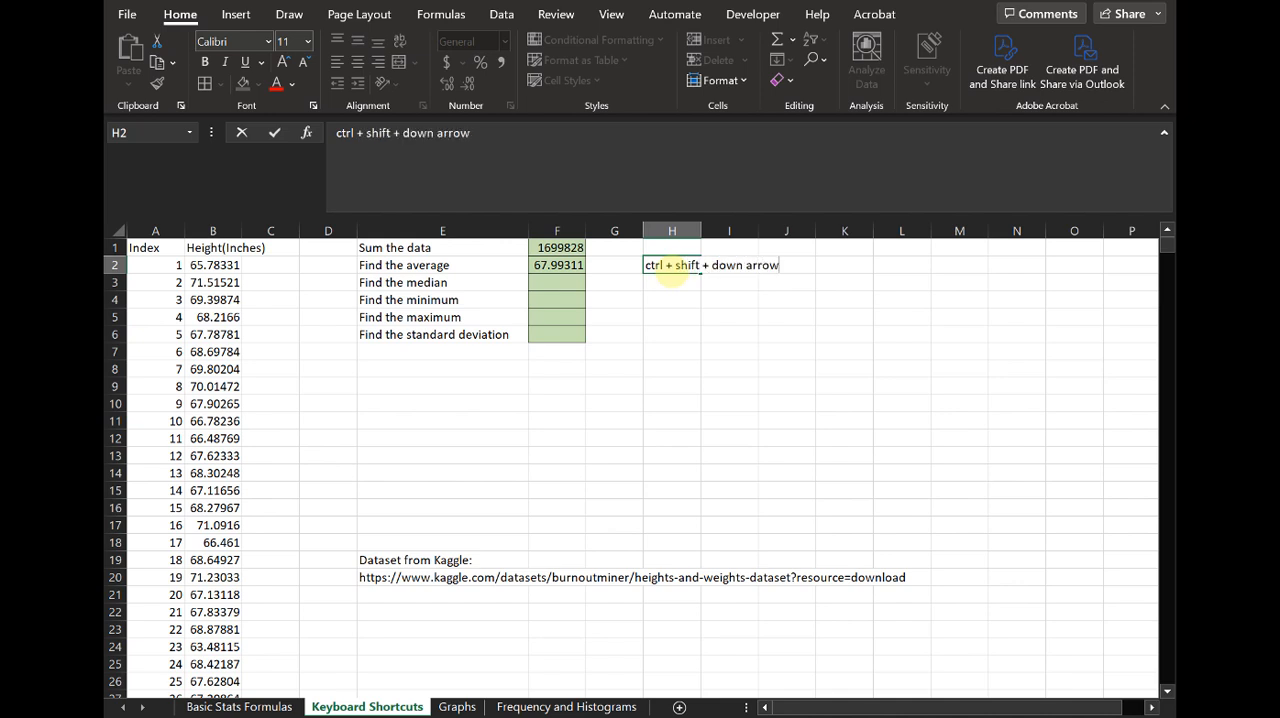
{"action": "type", "text": " (windows)"}
{"action": "key", "text": "Return"}
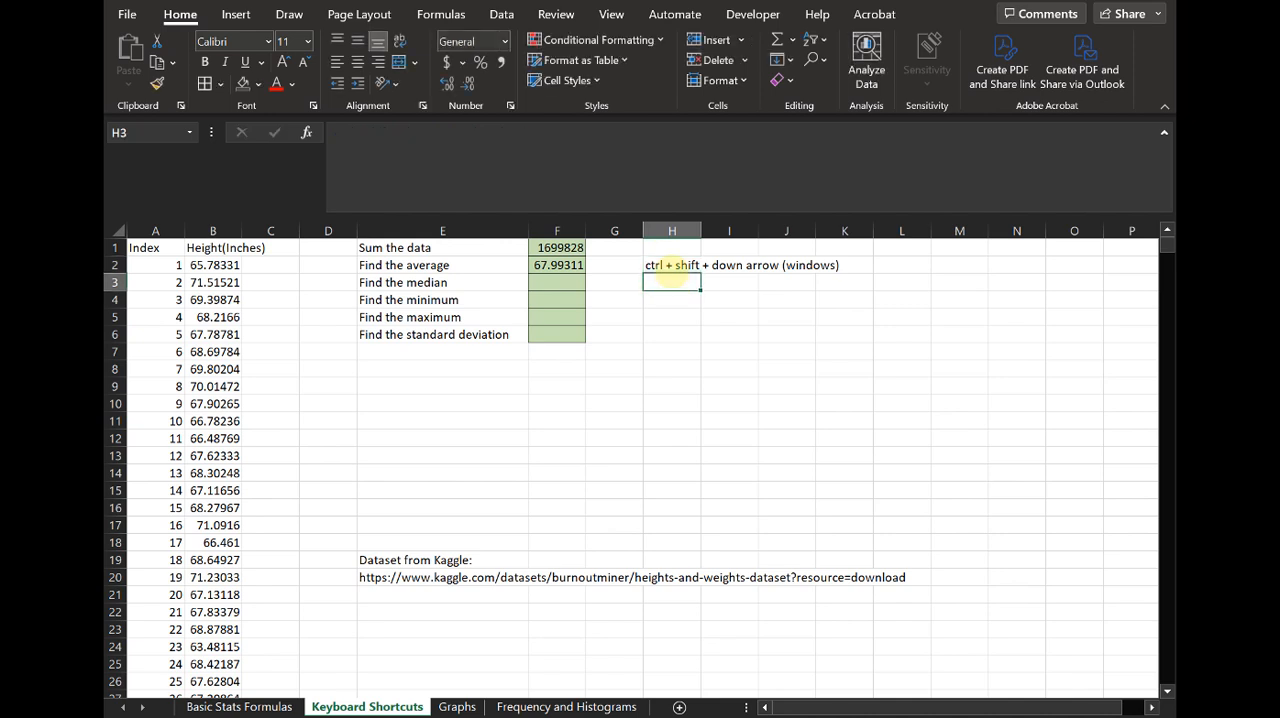
- Calculate the median height in cell F3 with the formula =median(B2:B25001)
{"action": "left_click", "coordinate": [560, 282]}
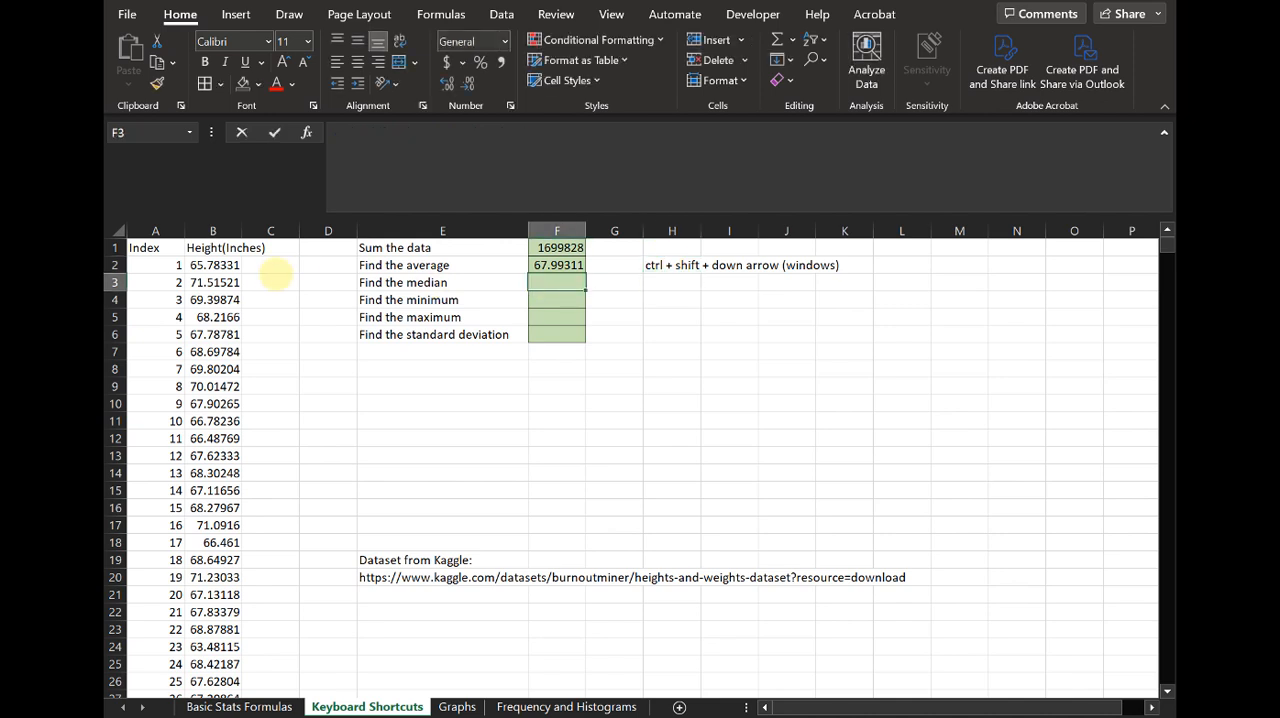
{"action": "type", "text": "=median("}
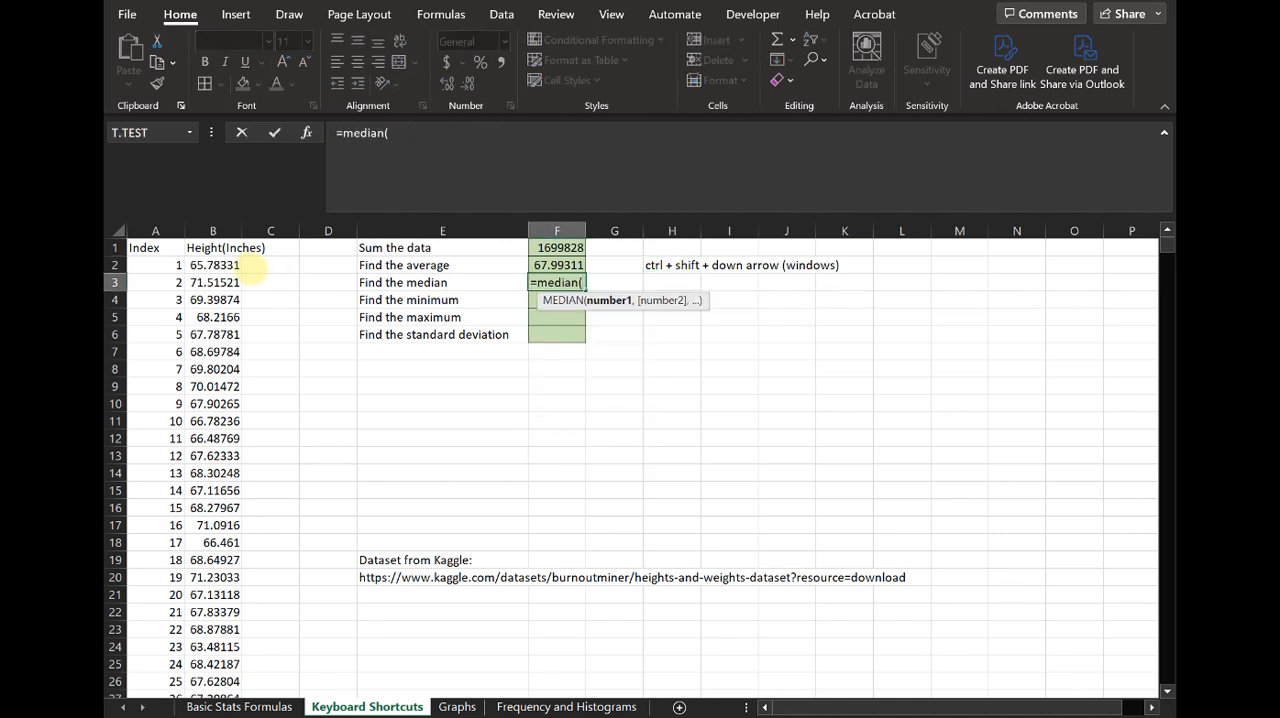
{"action": "left_click", "coordinate": [228, 265]}
{"action": "key", "text": "ctrl+shift+Down"}
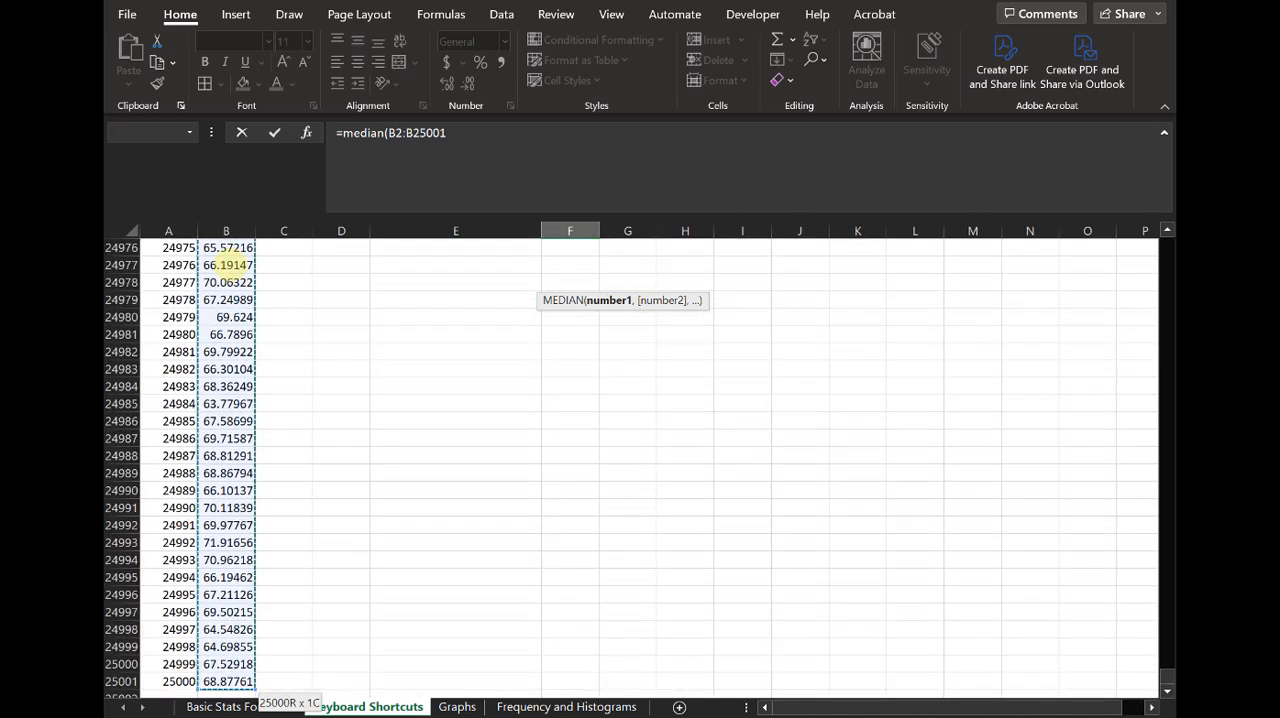
{"action": "type", "text": ")"}
{"action": "key", "text": "Return"}
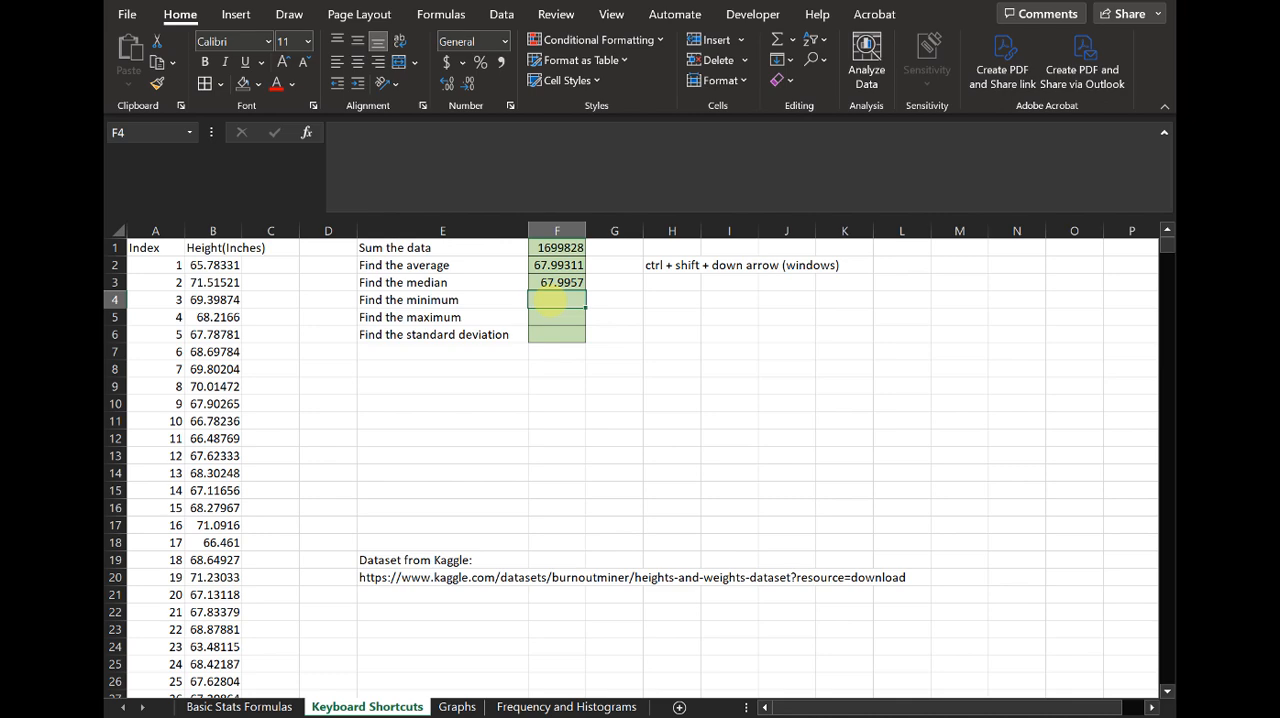
- Find the minimum height in cell F4 with the MIN function over B2:B25001
{"action": "type", "text": "=min("}
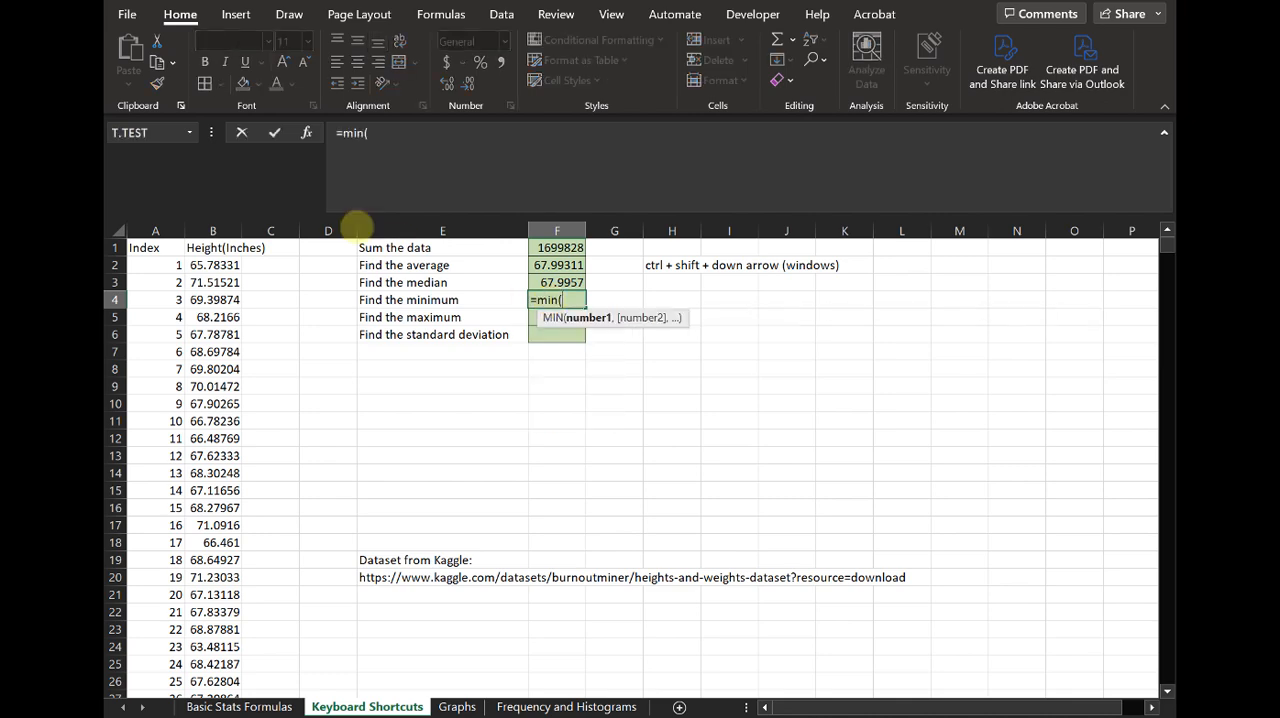
{"action": "left_click", "coordinate": [220, 265]}
{"action": "key", "text": "ctrl+shift+Down"}
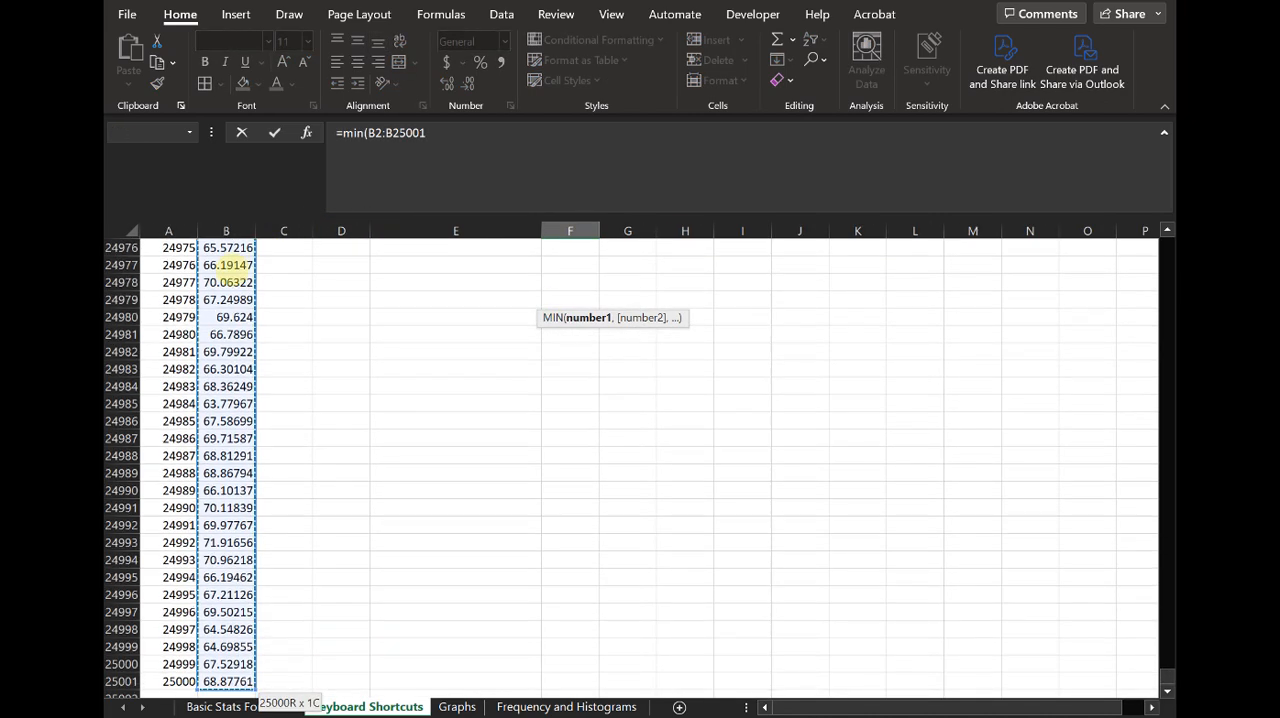
{"action": "key", "text": "Return"}
- Find the maximum height in cell F5 with the MAX function over B2:B25001
{"action": "type", "text": "=max("}
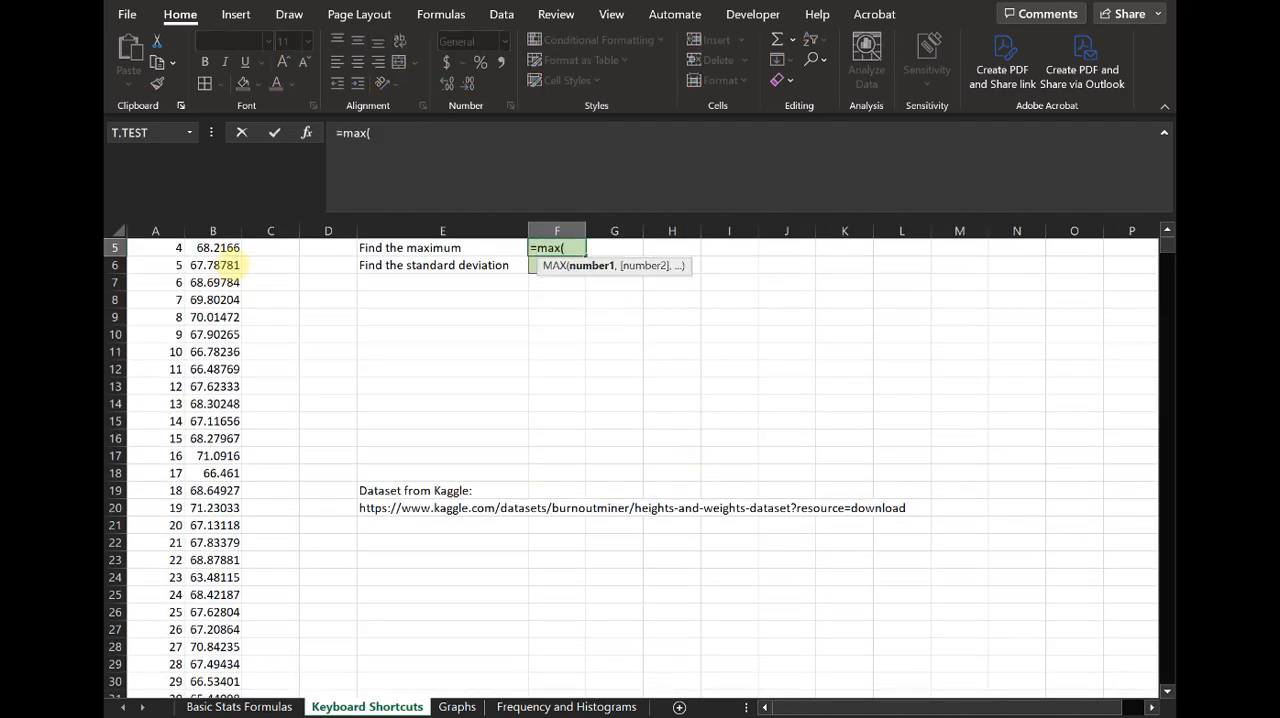
{"action": "scroll", "coordinate": [225, 263], "scroll_direction": "up", "scroll_amount": 2}
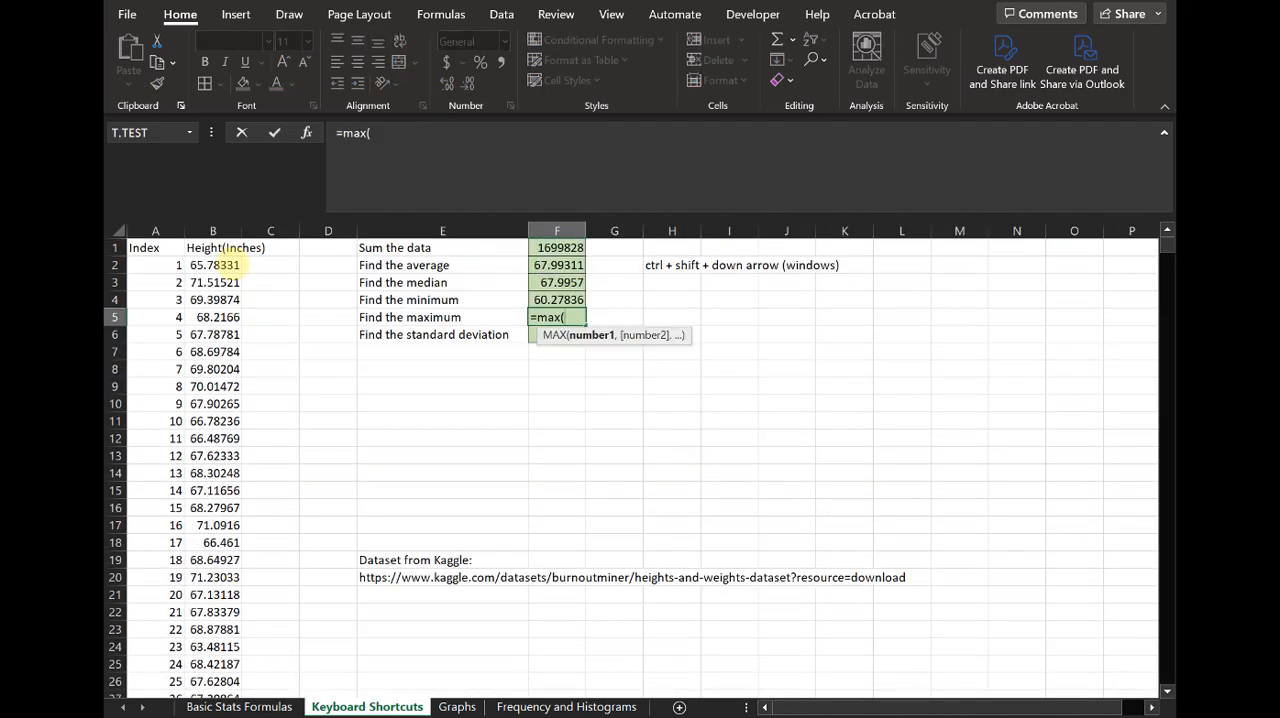
{"action": "left_click", "coordinate": [222, 265]}
{"action": "key", "text": "ctrl+shift+Down"}
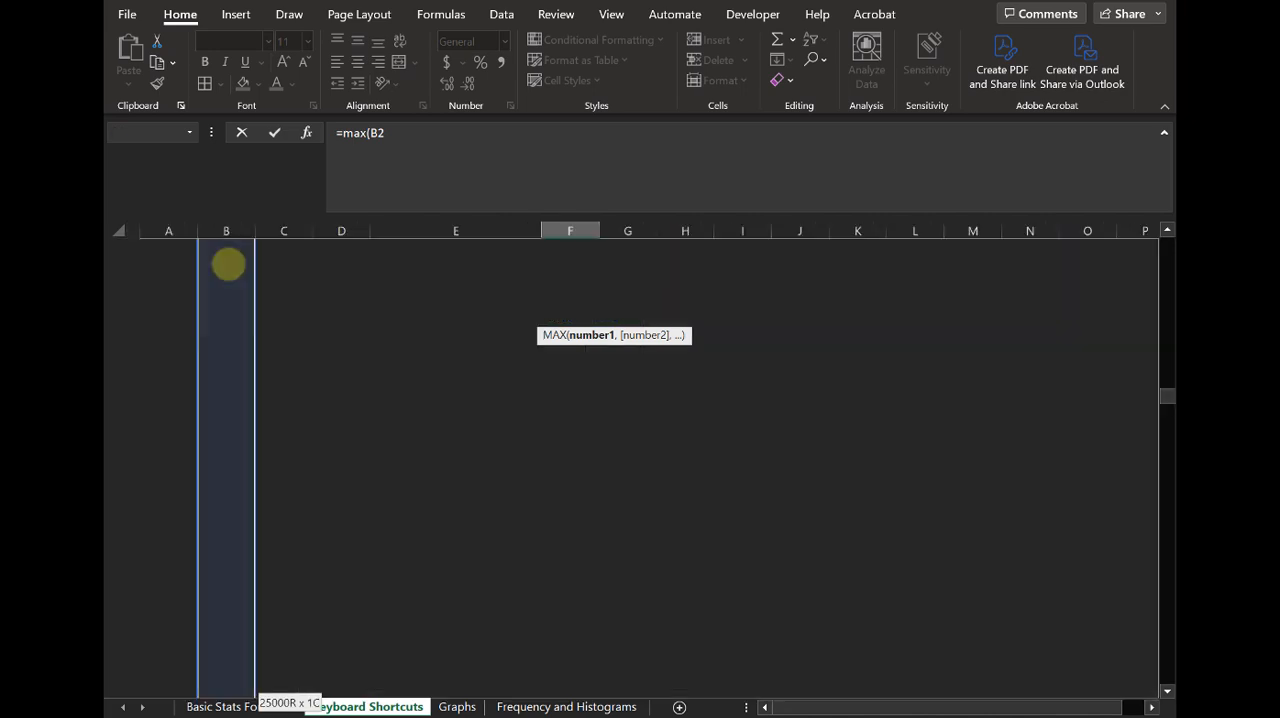
{"action": "key", "text": "Return"}
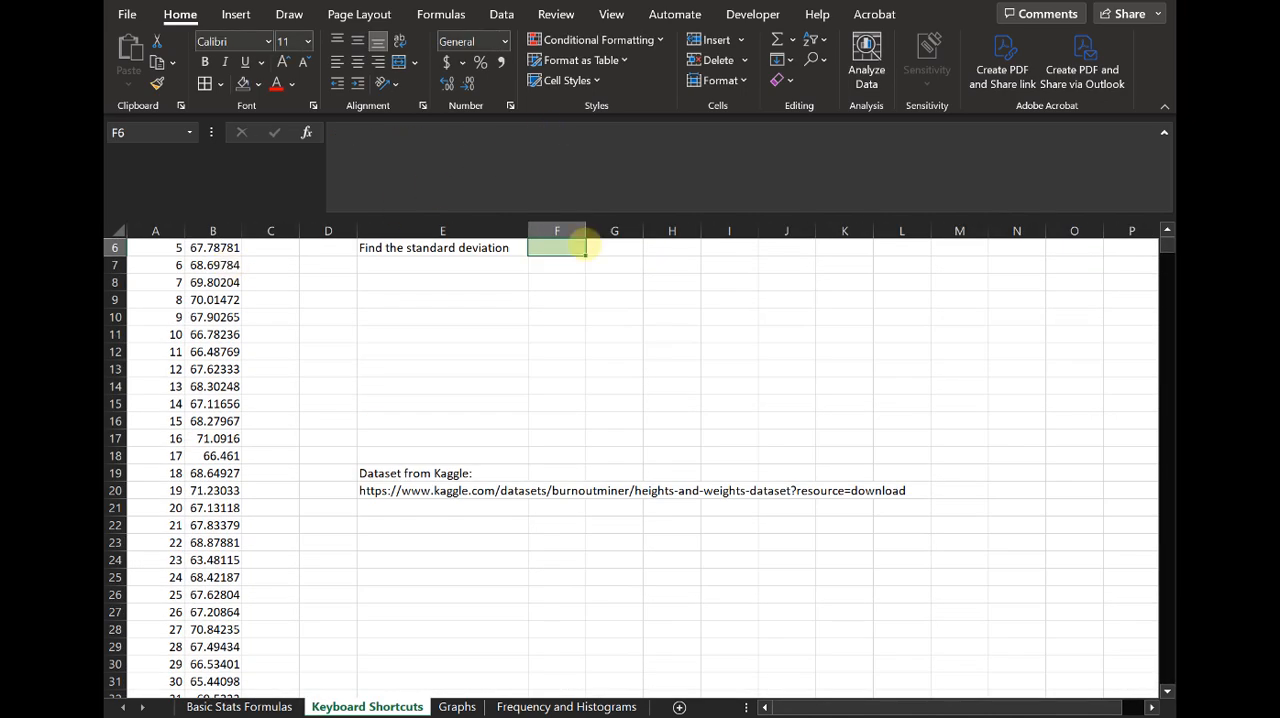
- Calculate the sample standard deviation of the heights in cell F6 with the formula =STDEV.S(B2:B25001)
{"action": "scroll", "coordinate": [600, 327], "scroll_direction": "up", "scroll_amount": 2}
{"action": "type", "text": "=stand"}
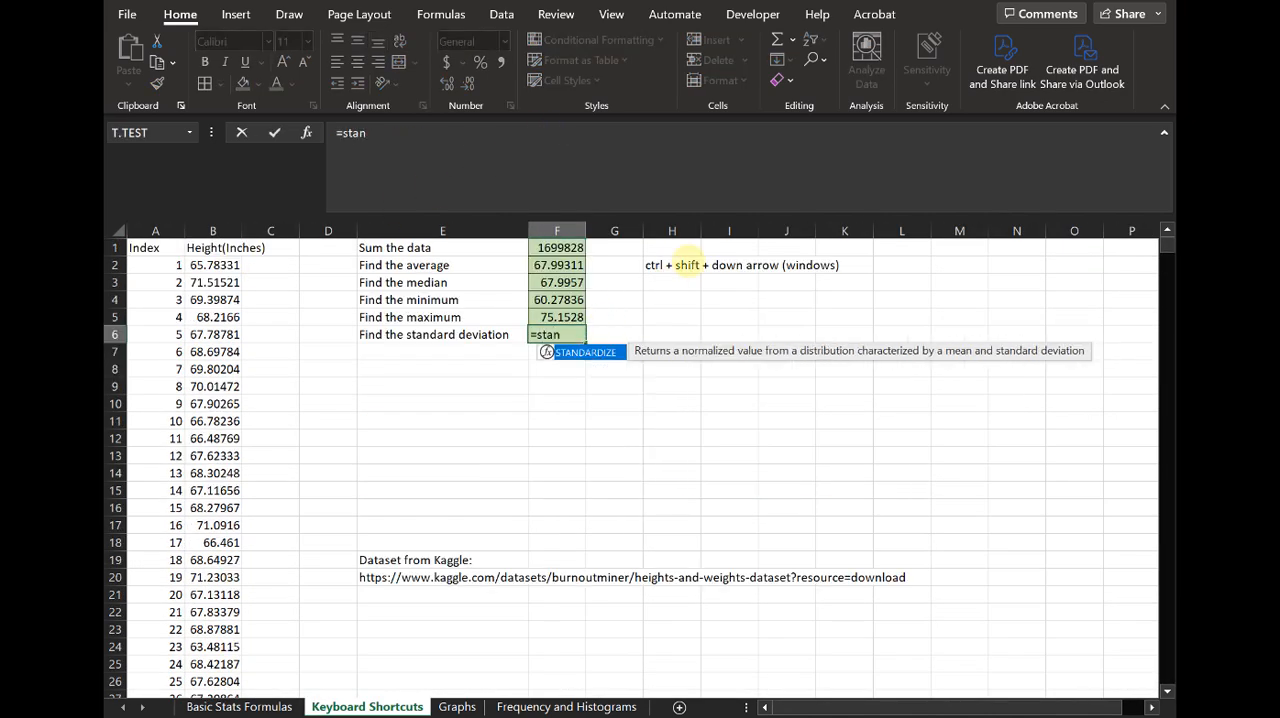
{"action": "key", "text": "BackSpace"}
{"action": "key", "text": "BackSpace"}
{"action": "key", "text": "BackSpace"}
{"action": "type", "text": "d"}
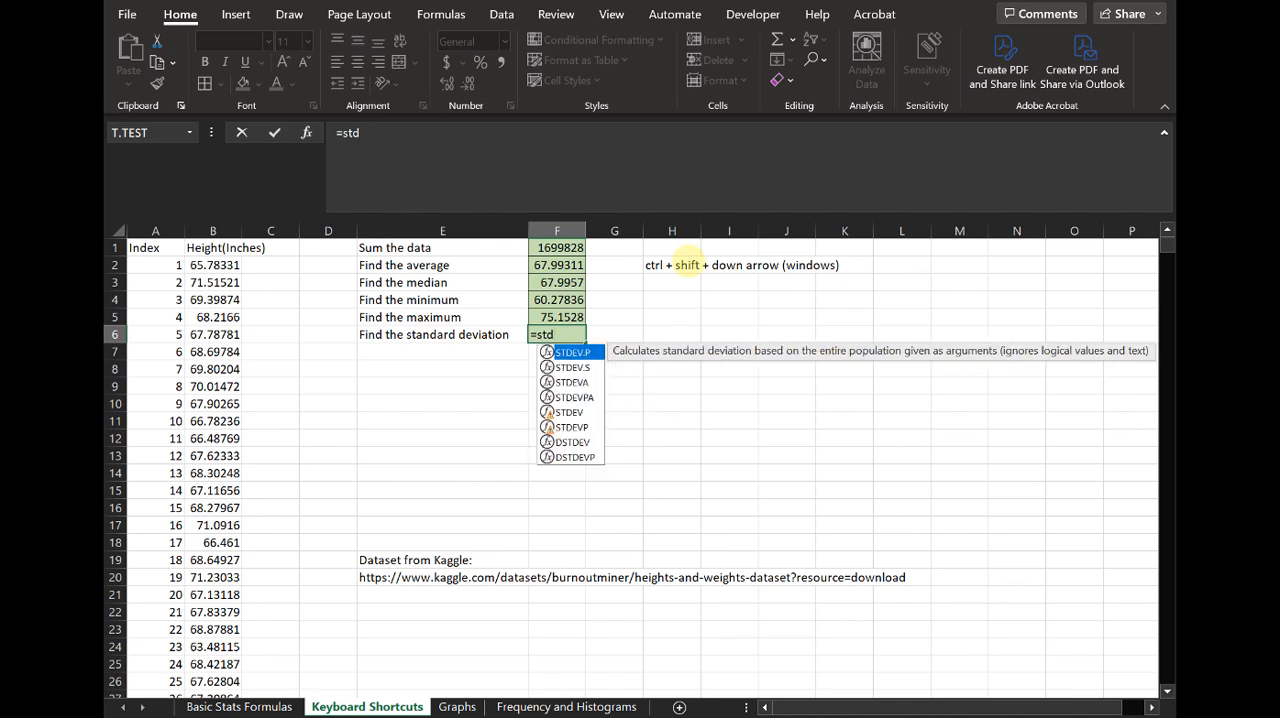
{"action": "left_click", "coordinate": [572, 367]}
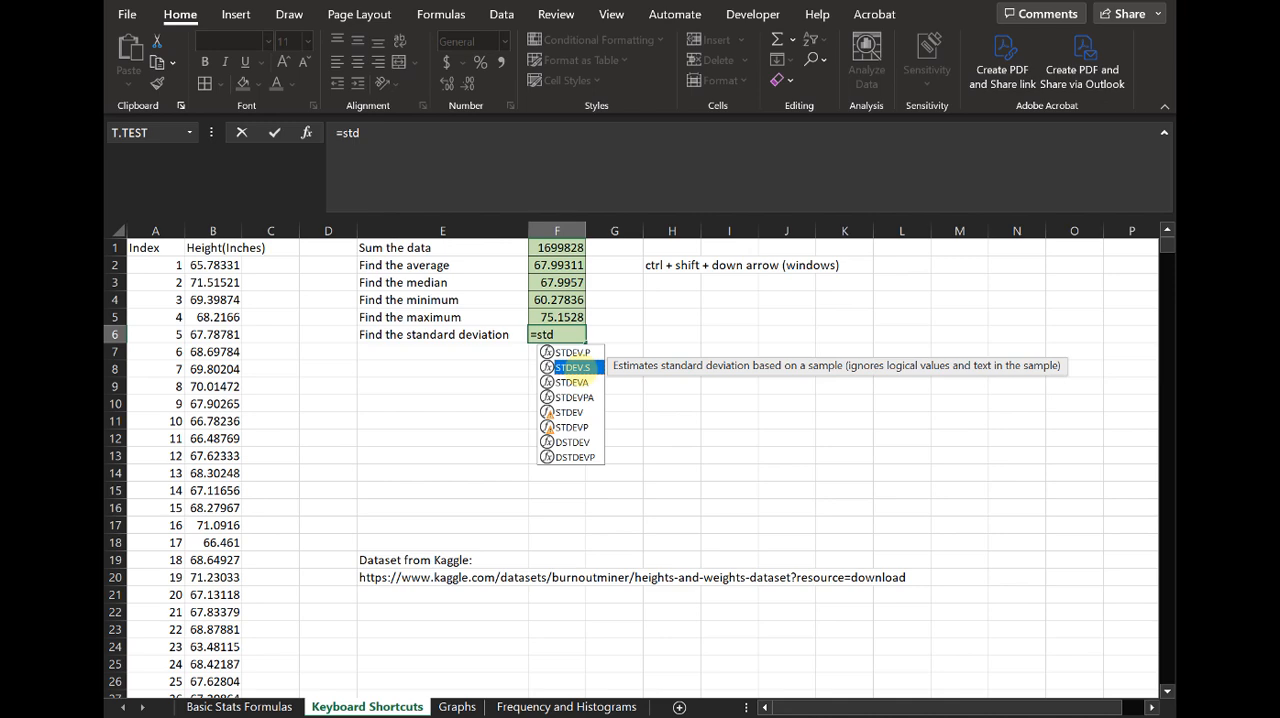
{"action": "double_click", "coordinate": [572, 367]}
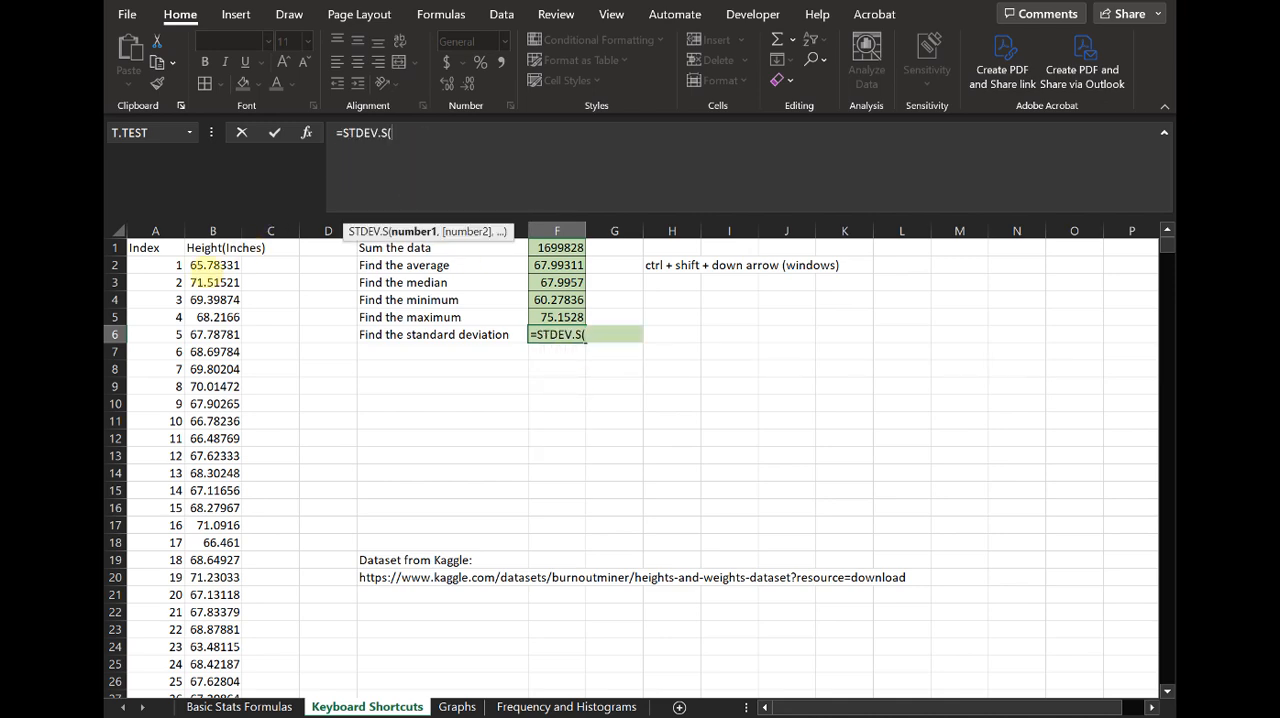
{"action": "left_click", "coordinate": [207, 265]}
{"action": "key", "text": "ctrl+shift+Down"}
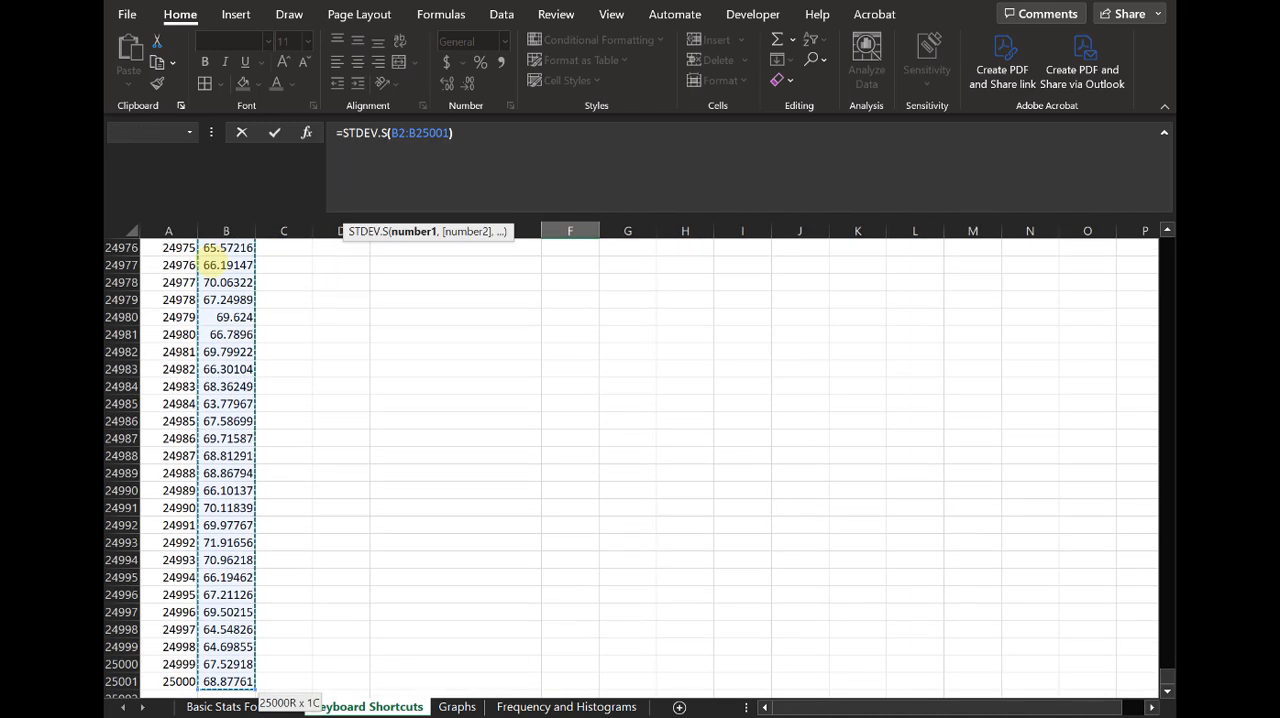
{"action": "key", "text": "Return"}
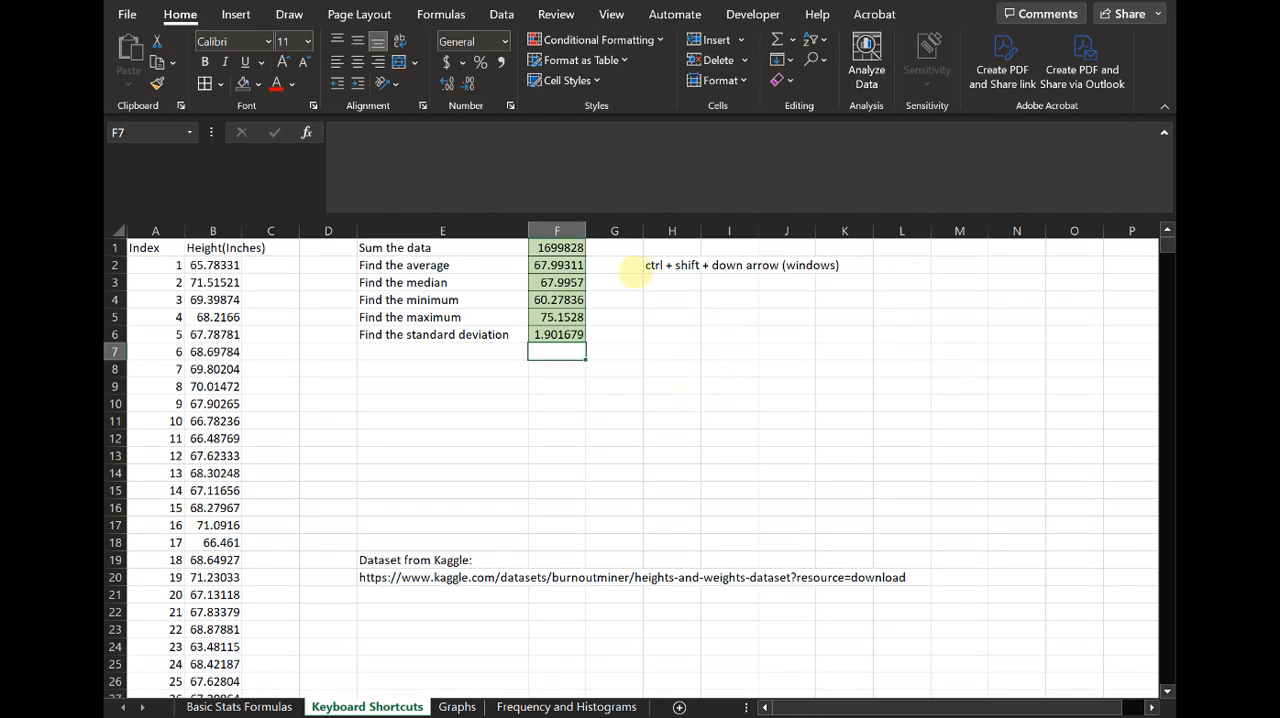
- Review the statistics formulas in column F and check the extent of the height data from B2 down to its last row
{"action": "key", "text": "Up"}
{"action": "key", "text": "Up"}
{"action": "key", "text": "Up"}
{"action": "key", "text": "Up"}
{"action": "key", "text": "Up"}
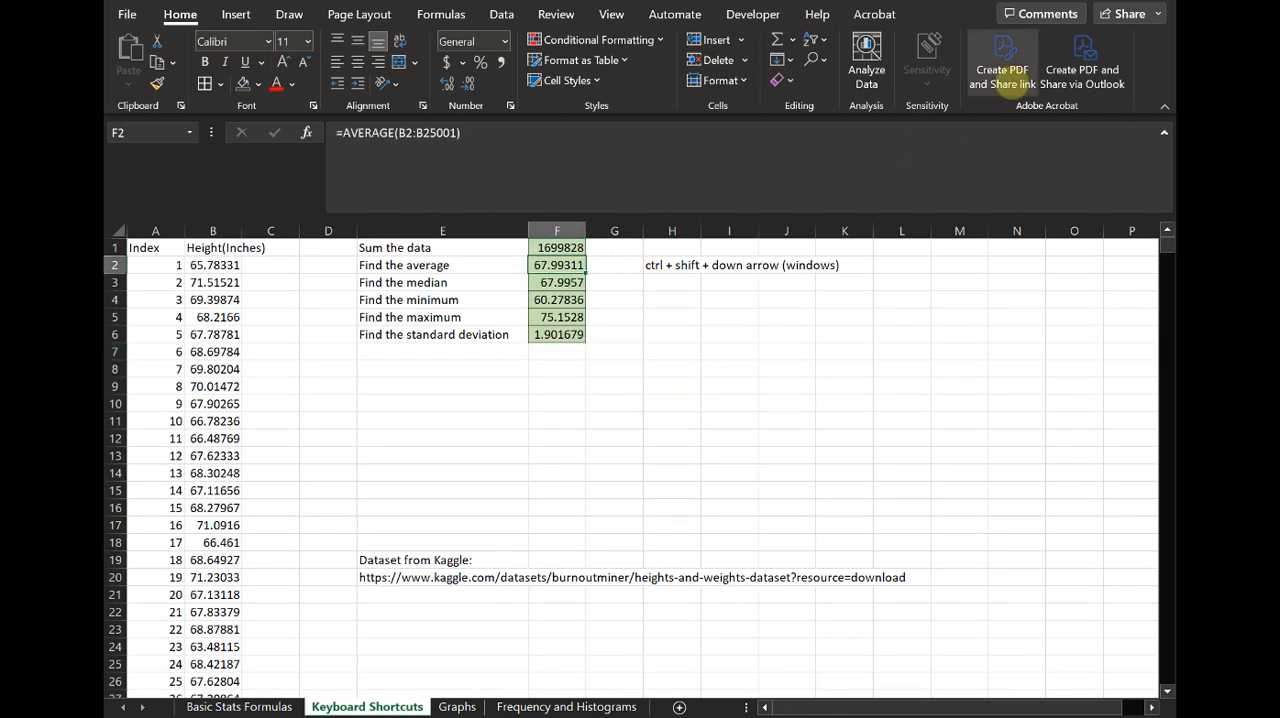
{"action": "key", "text": "Down"}
{"action": "key", "text": "Down"}
{"action": "key", "text": "Down"}
{"action": "key", "text": "Down"}
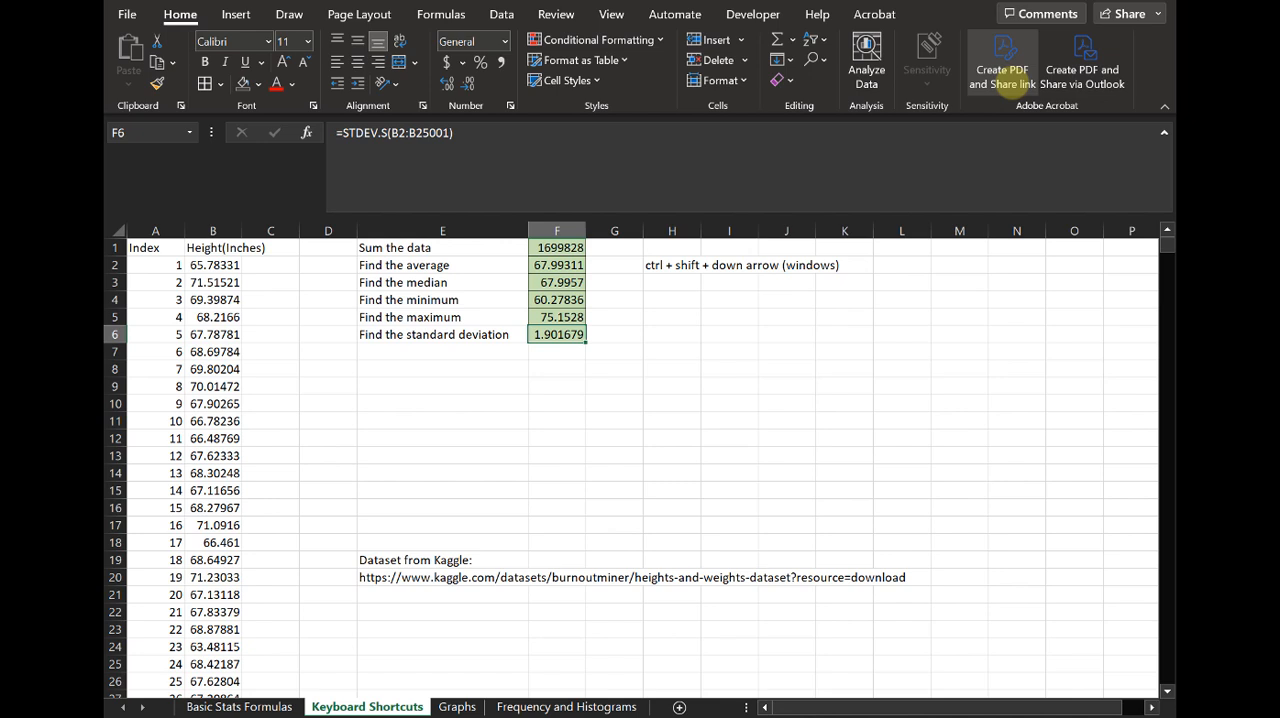
{"action": "left_click", "coordinate": [216, 265]}
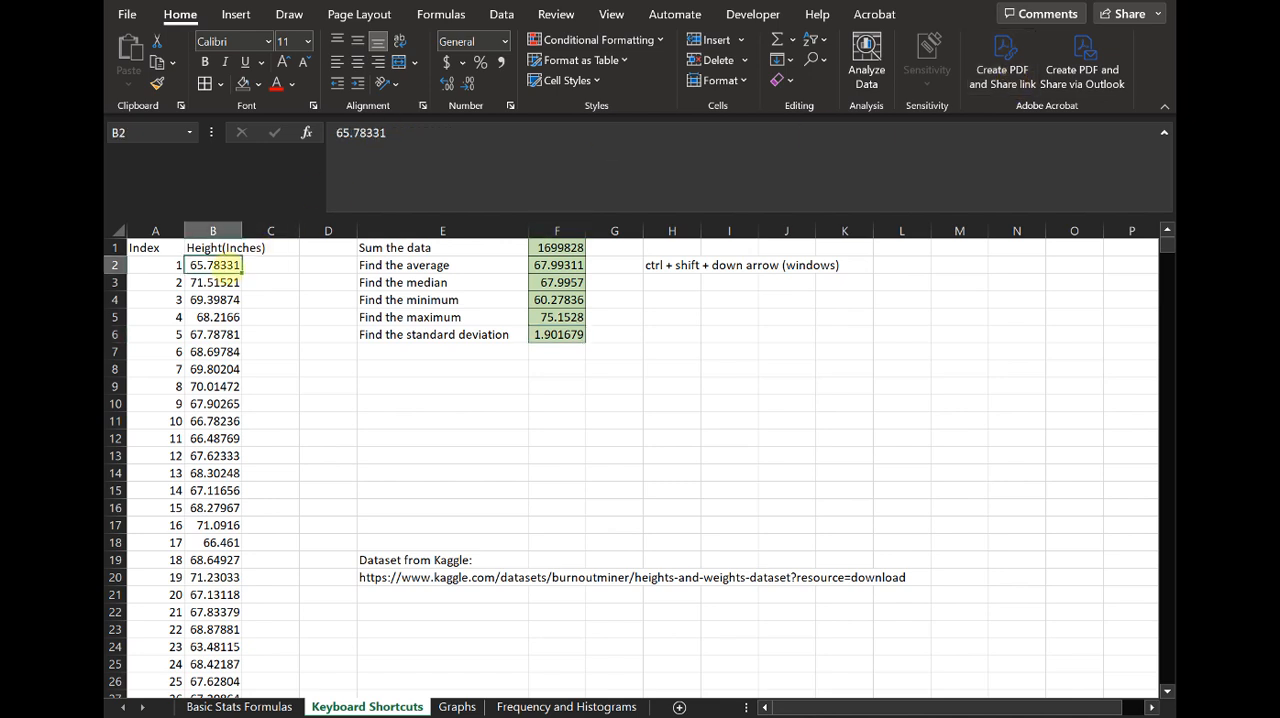
{"action": "key", "text": "ctrl+shift+Down"}
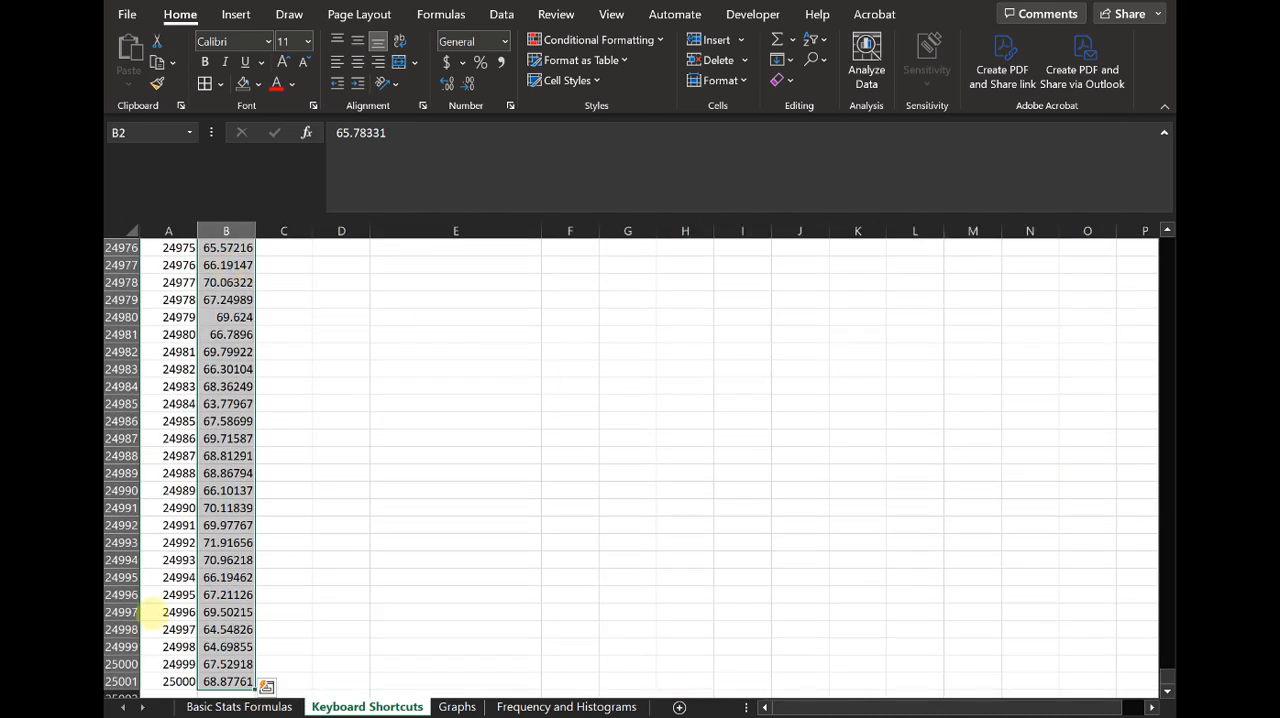
{"action": "left_click", "coordinate": [216, 681]}
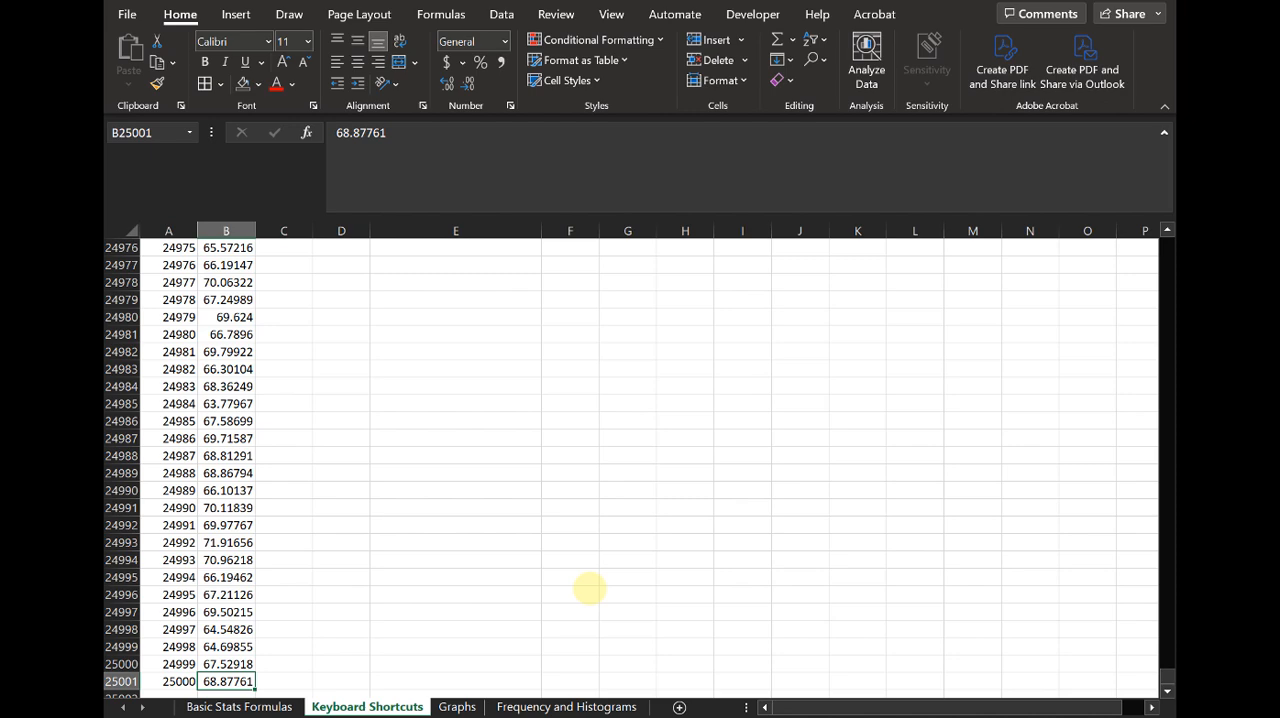
{"action": "key", "text": "ctrl+Home"}
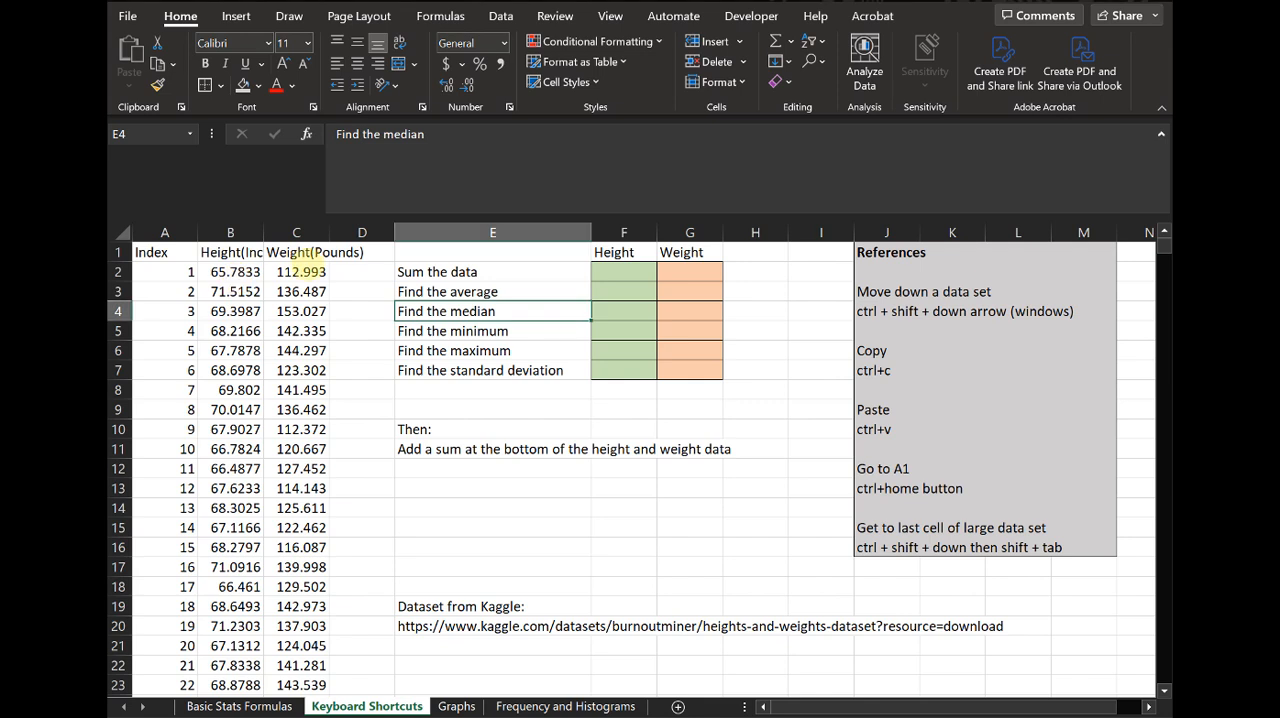
- Autofit columns B and C to the width of their Height(Inches) and Weight(Pounds) headers
{"action": "left_click", "coordinate": [267, 272]}
{"action": "left_click", "coordinate": [259, 272]}
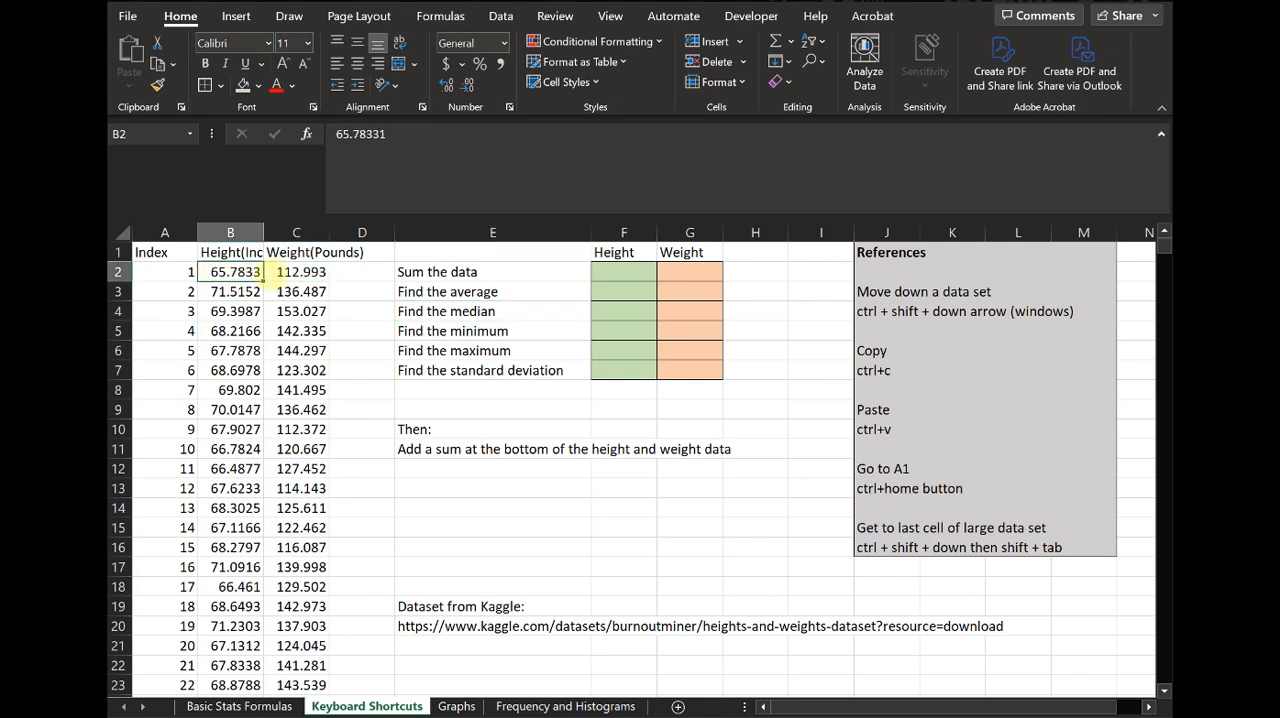
{"action": "left_click", "coordinate": [242, 251]}
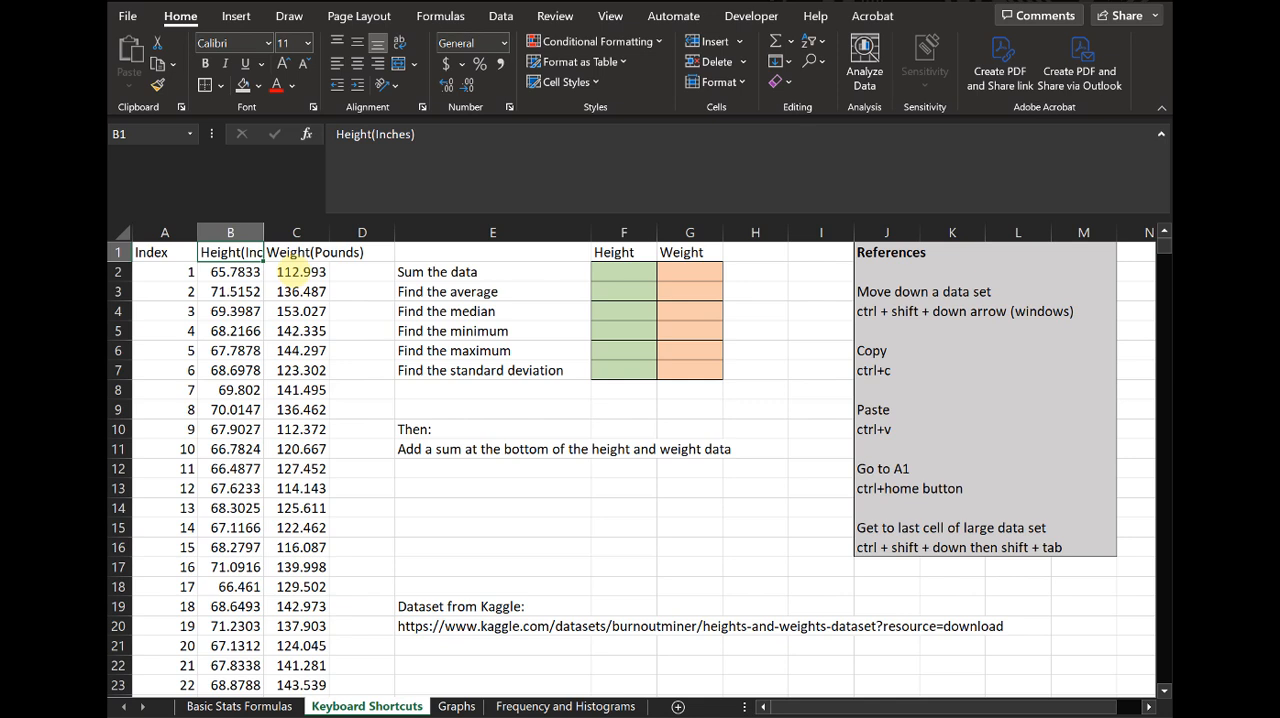
{"action": "double_click", "coordinate": [264, 232]}
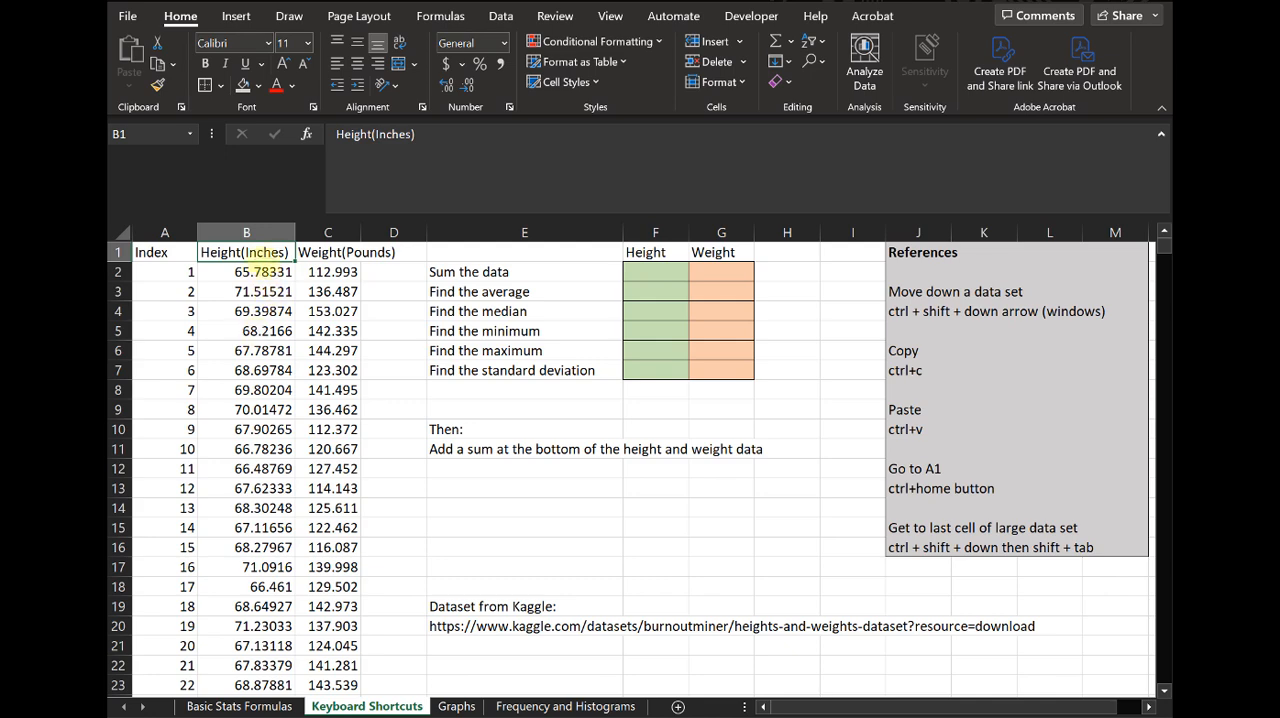
{"action": "left_click", "coordinate": [340, 252]}
{"action": "double_click", "coordinate": [361, 232]}
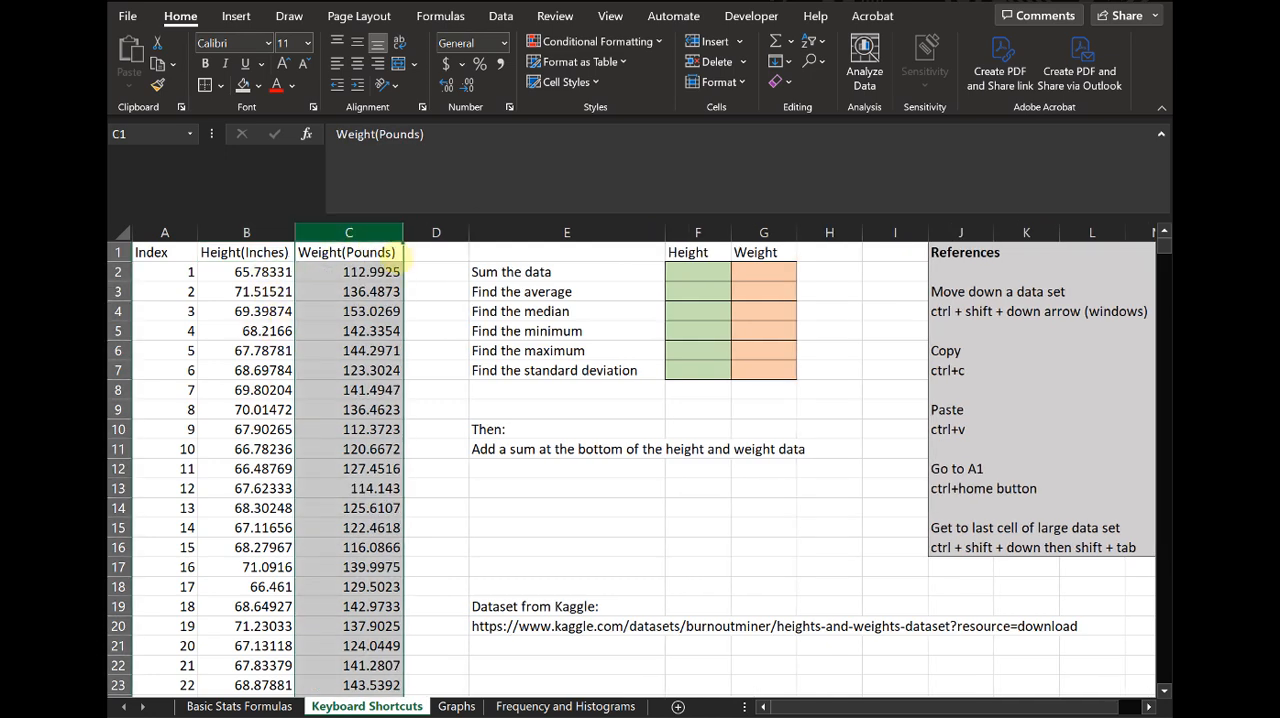
{"action": "left_click", "coordinate": [393, 290]}
{"action": "left_click", "coordinate": [431, 256]}
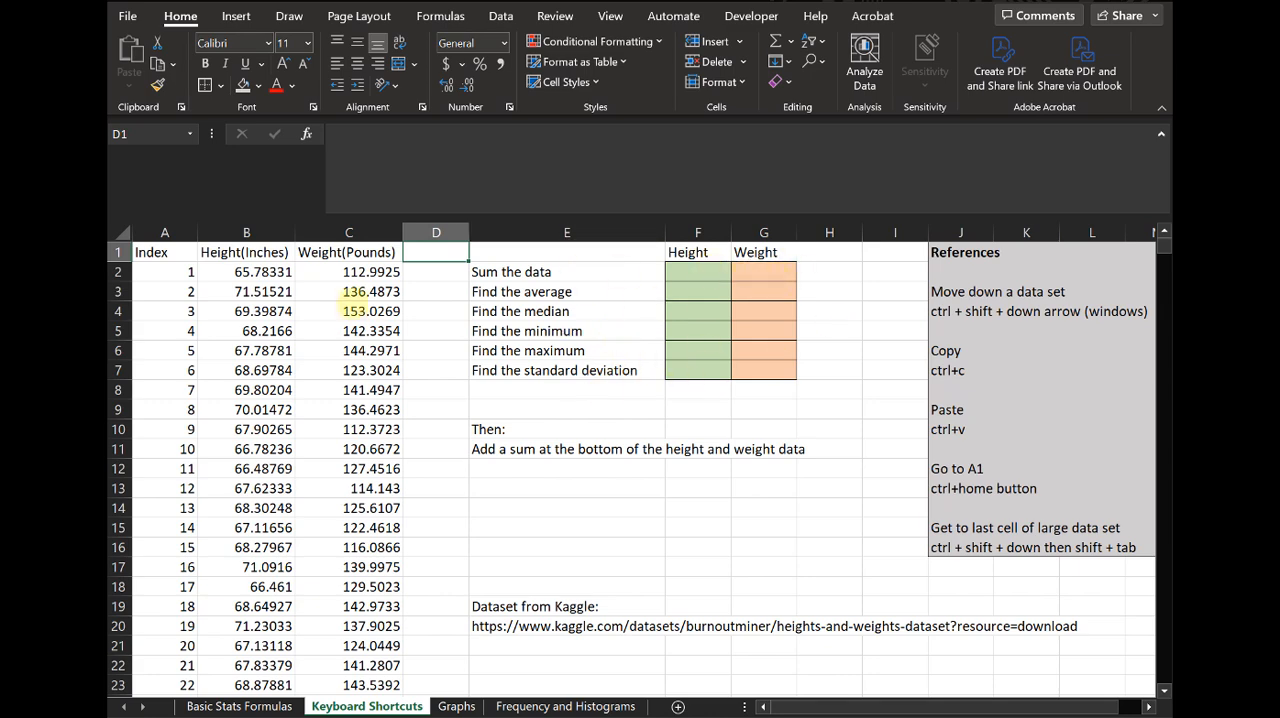
- Center the contents of columns A to C, then return to cell A1
{"action": "left_click_drag", "start_coordinate": [350, 232], "coordinate": [165, 250]}
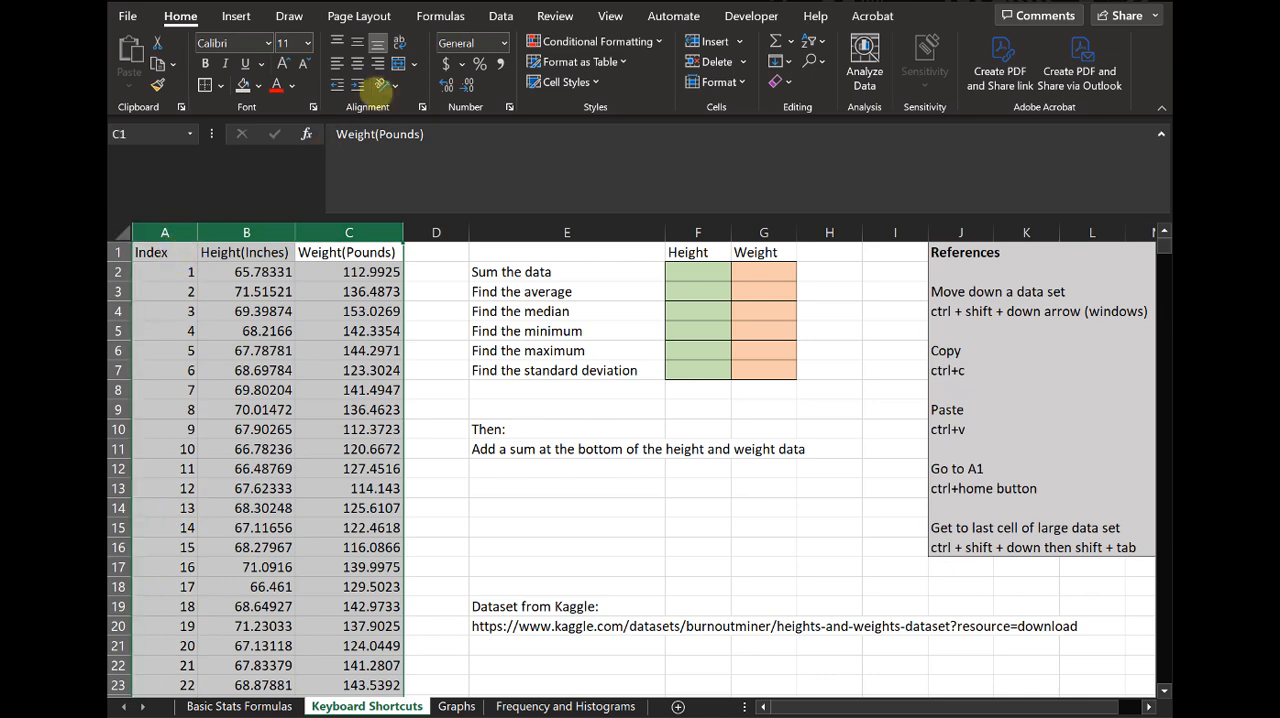
{"action": "left_click", "coordinate": [357, 62]}
{"action": "left_click", "coordinate": [355, 252]}
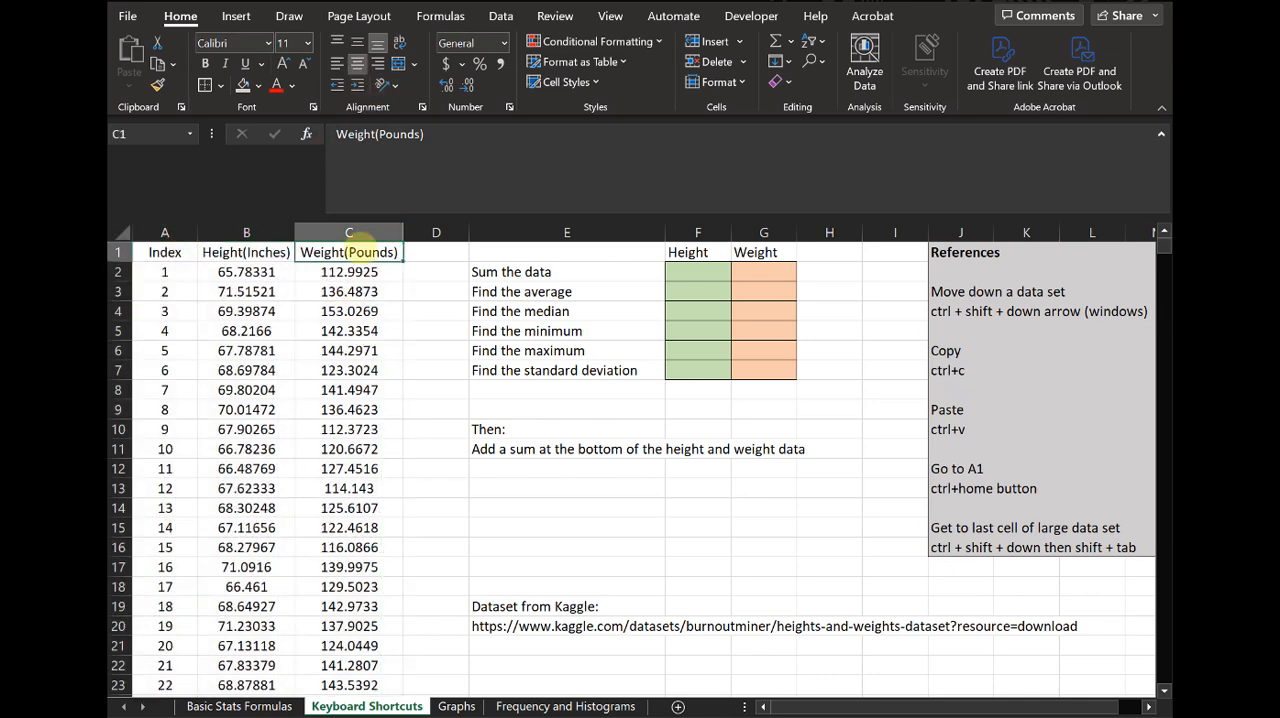
{"action": "key", "text": "ctrl+Home"}
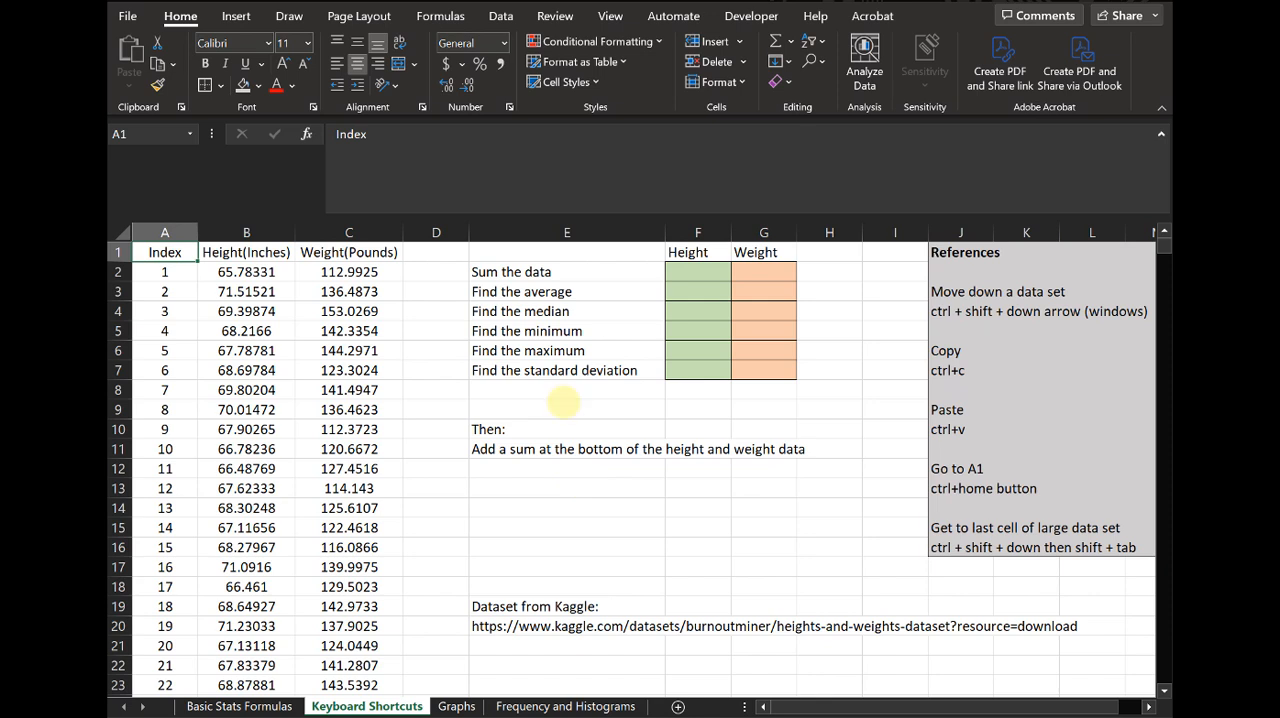
{"action": "left_click", "coordinate": [697, 272]}
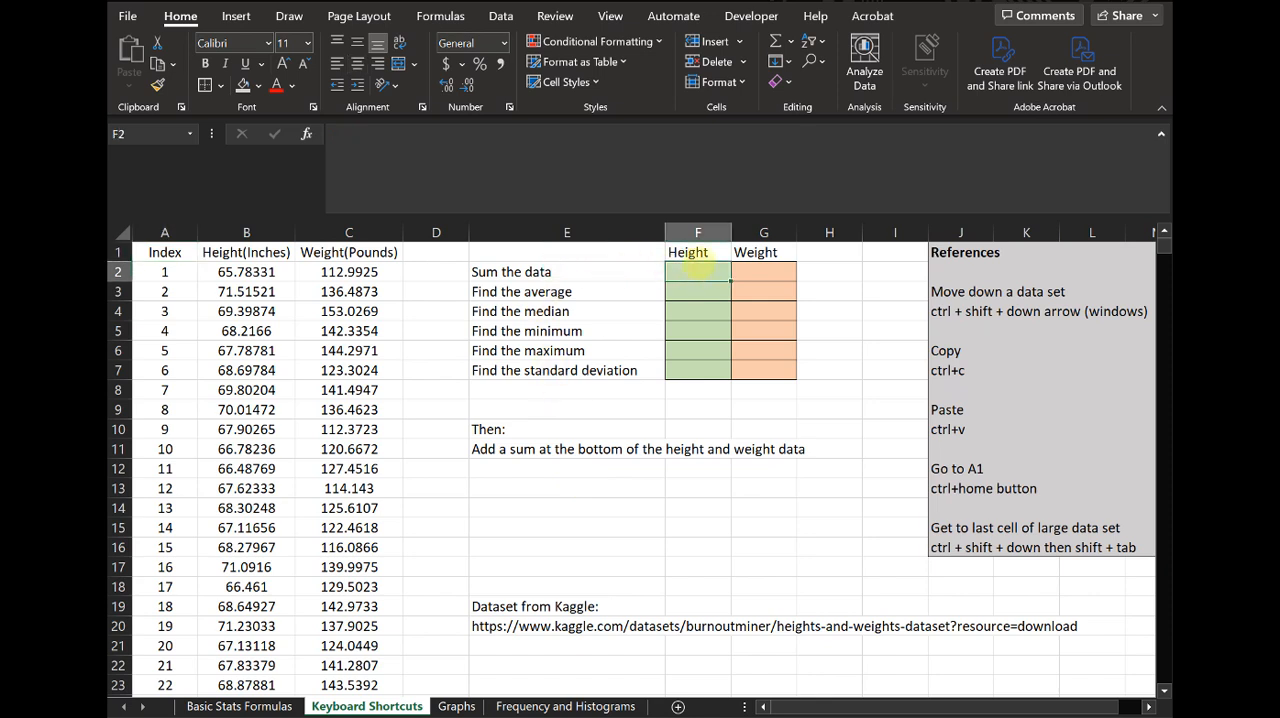
{"action": "type", "text": "=sum("}
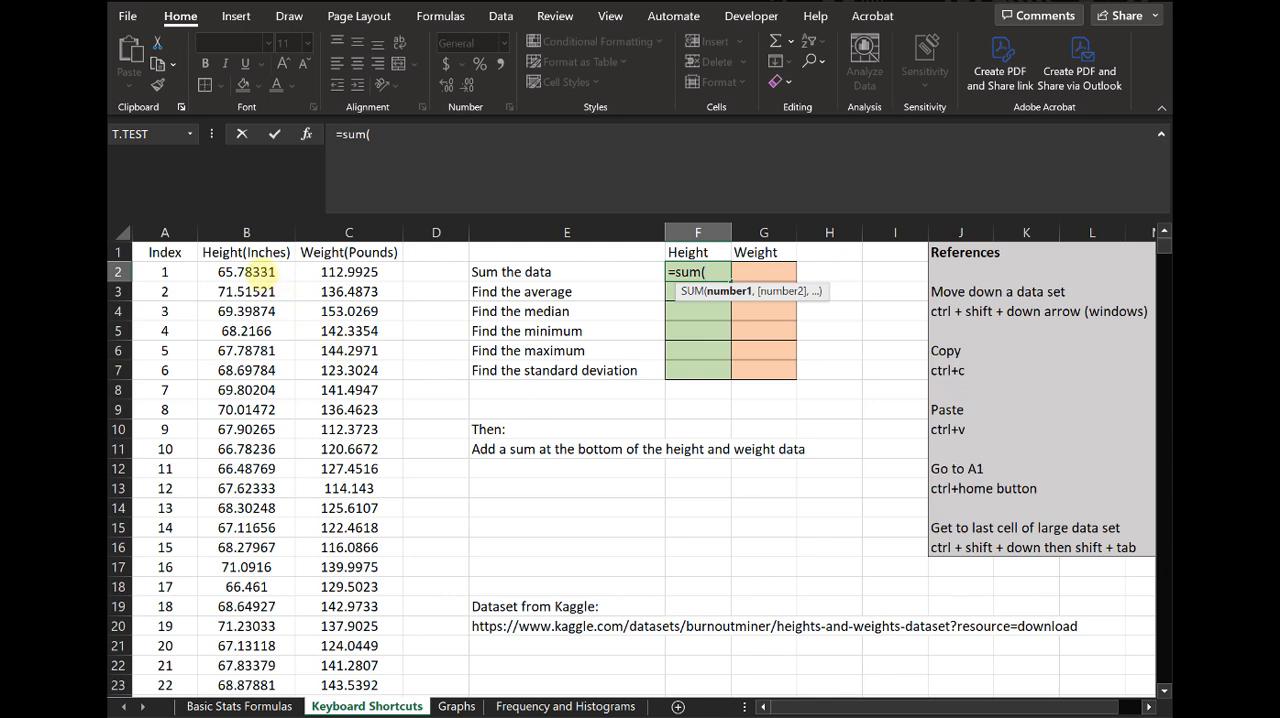
{"action": "left_click", "coordinate": [256, 271]}
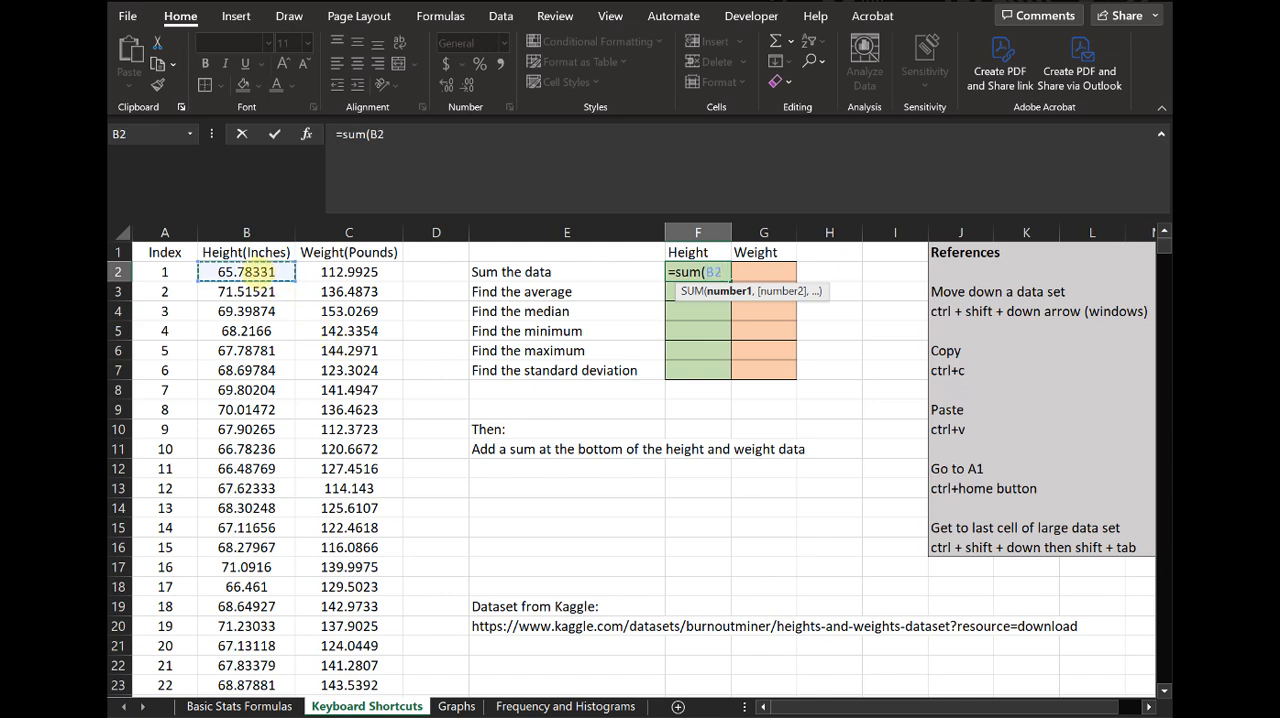
{"action": "left_click_drag", "start_coordinate": [256, 271], "coordinate": [280, 668]}
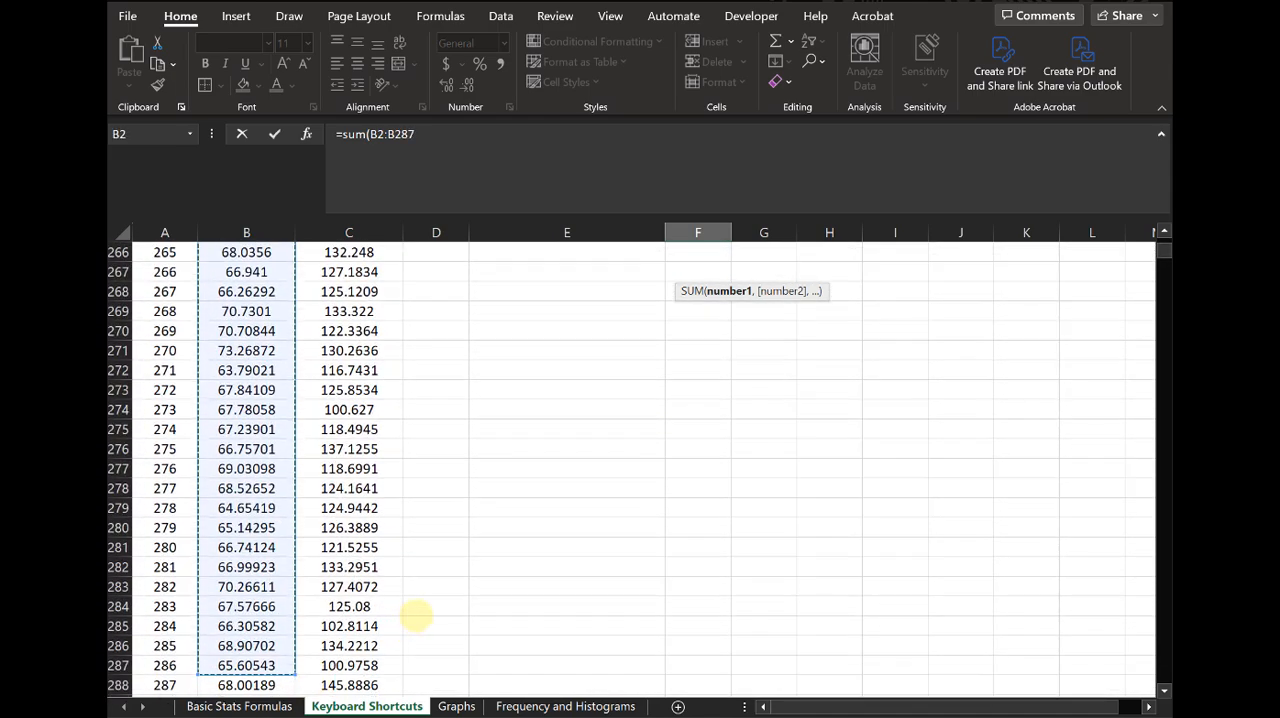
{"action": "left_click", "coordinate": [418, 613]}
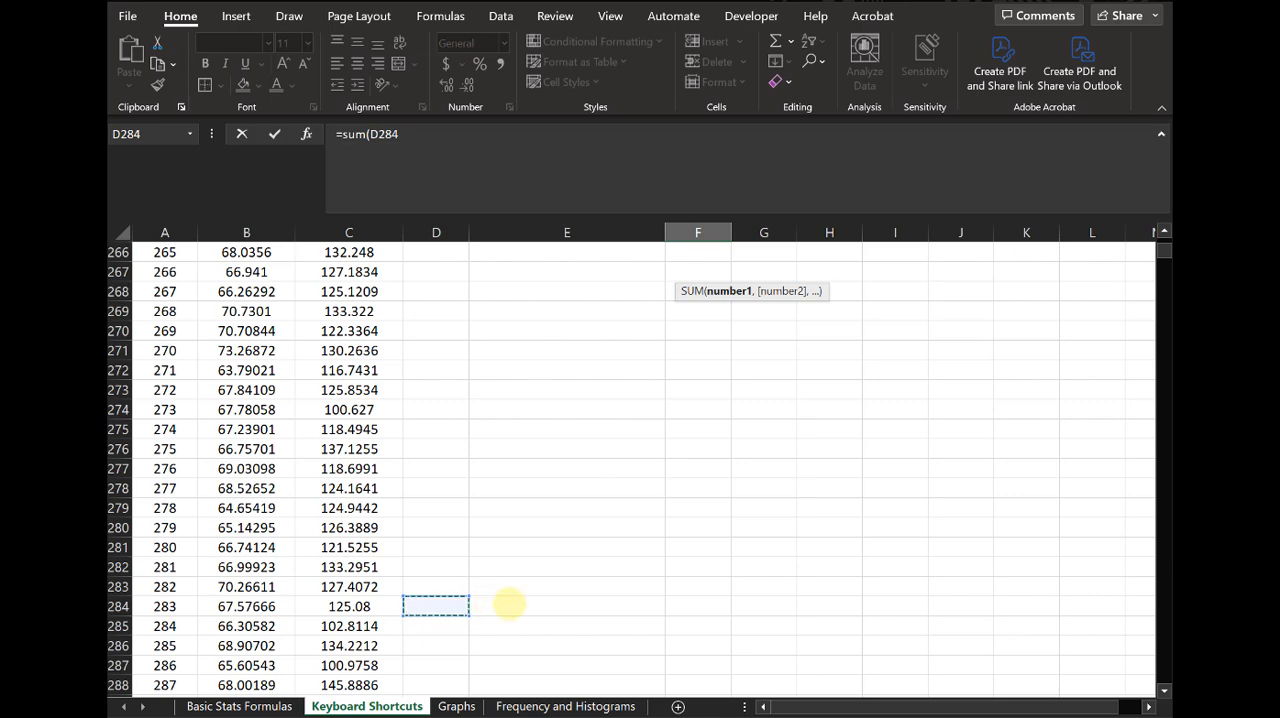
{"action": "key", "text": "ctrl+Home"}
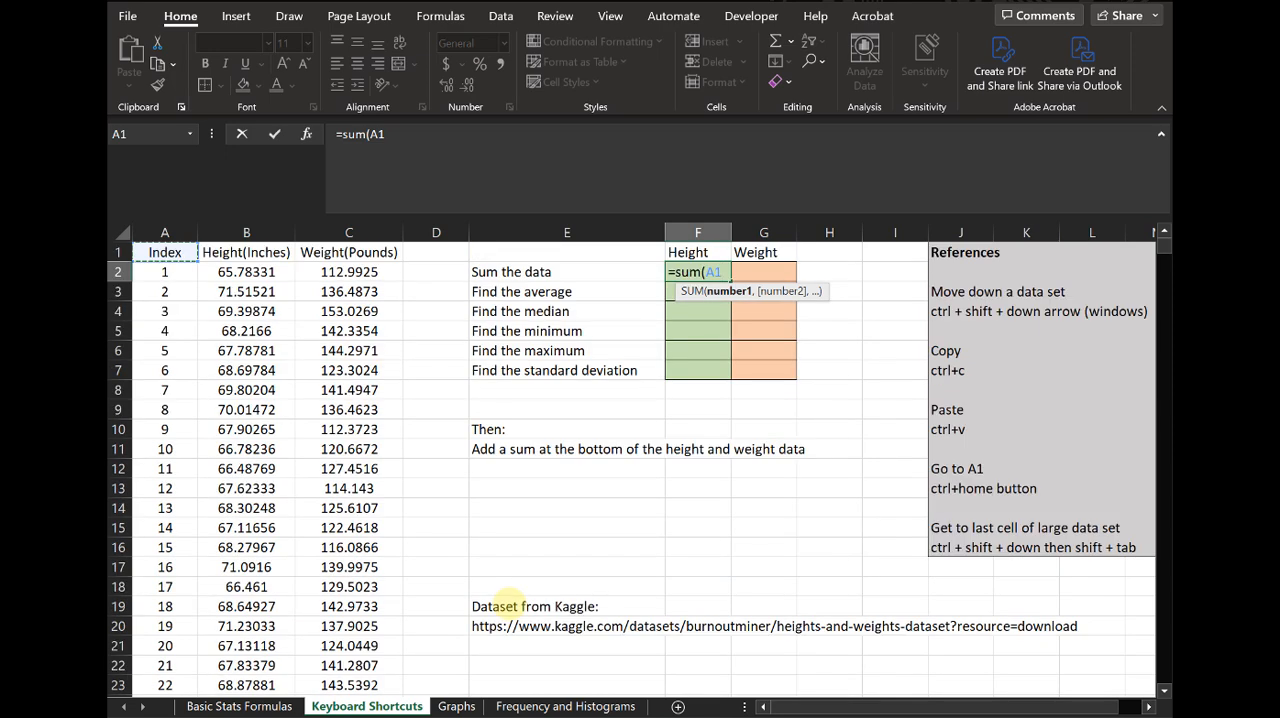
{"action": "key", "text": "Escape"}
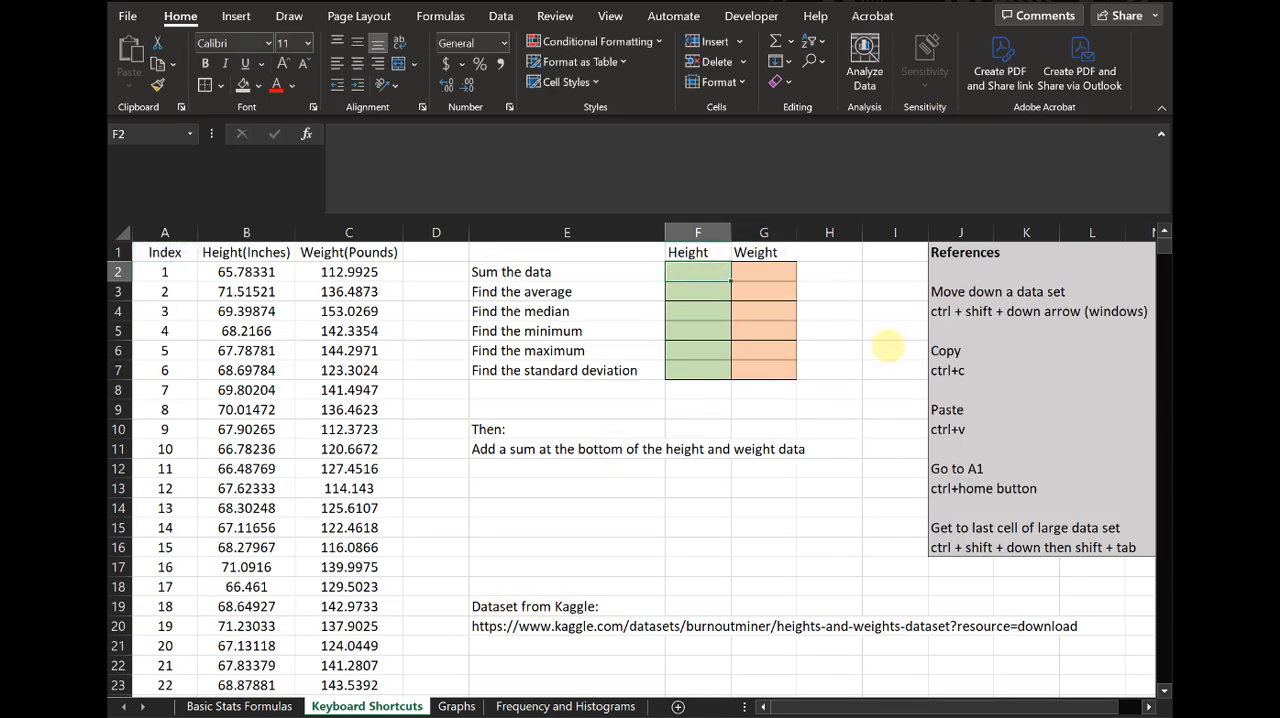
- Examine the full block of keyboard shortcut references in columns J to M
{"action": "left_click", "coordinate": [893, 348]}
{"action": "key", "text": "Right"}
{"action": "key", "text": "Right"}
{"action": "key", "text": "Right"}
{"action": "key", "text": "Right"}
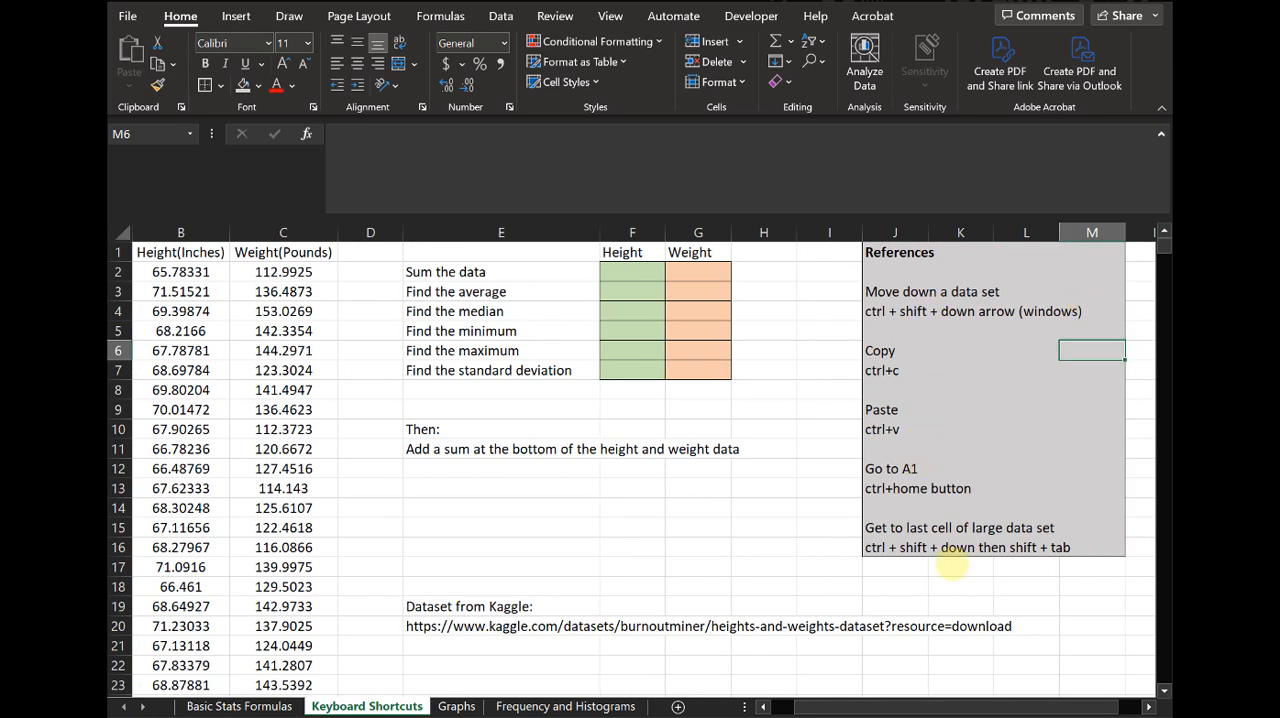
{"action": "left_click_drag", "start_coordinate": [983, 703], "coordinate": [950, 703]}
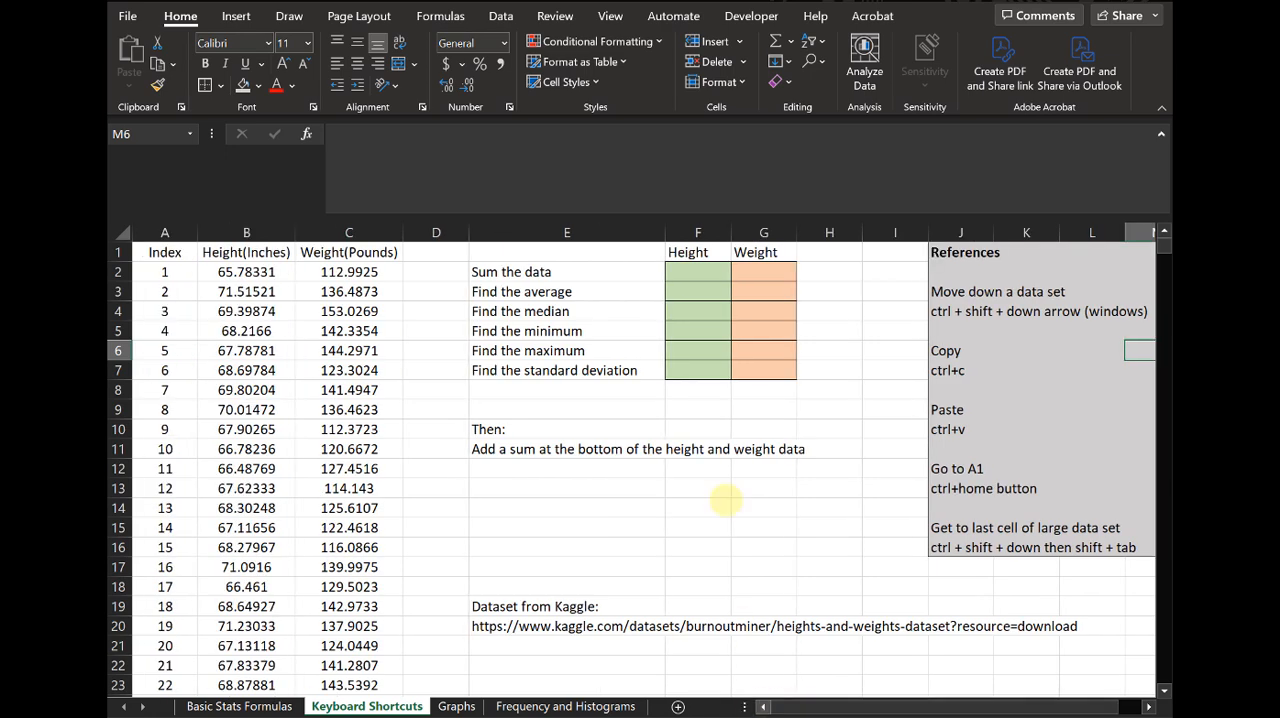
- Calculate the sum of the height data B2:B25001 in cell F2 with the SUM function
{"action": "left_click", "coordinate": [720, 272]}
{"action": "type", "text": "=sum("}
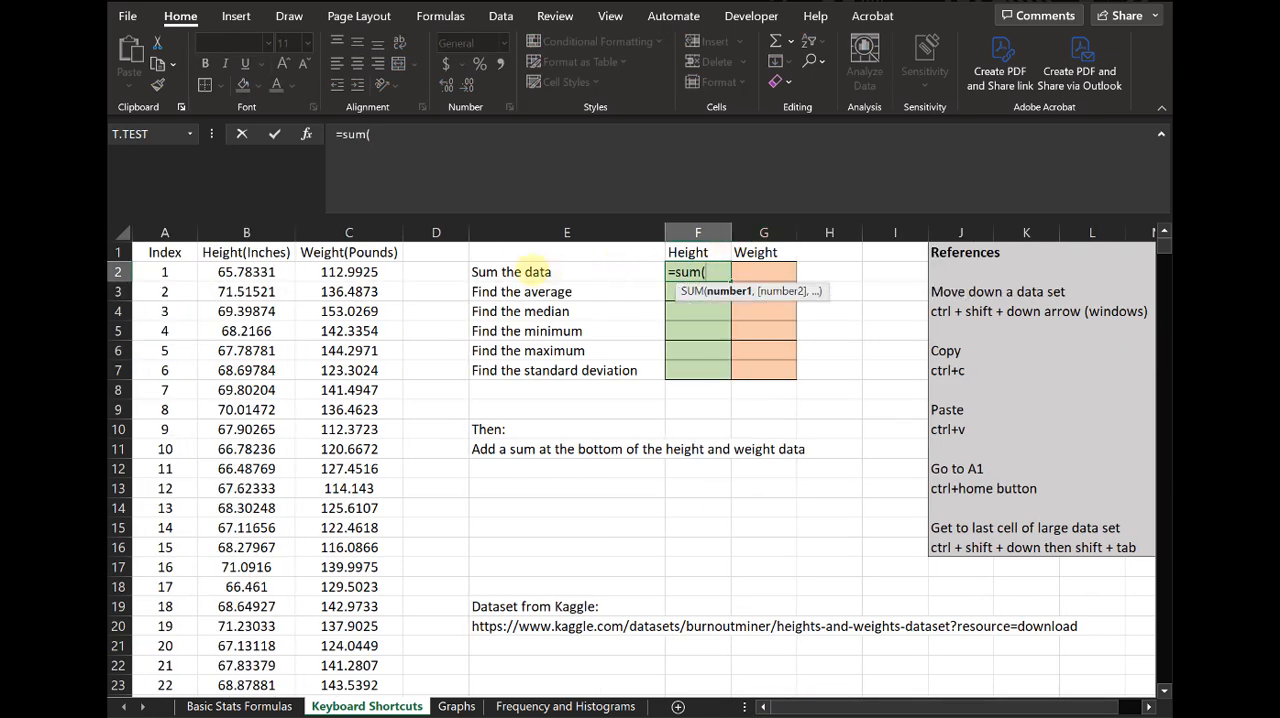
{"action": "left_click", "coordinate": [236, 272]}
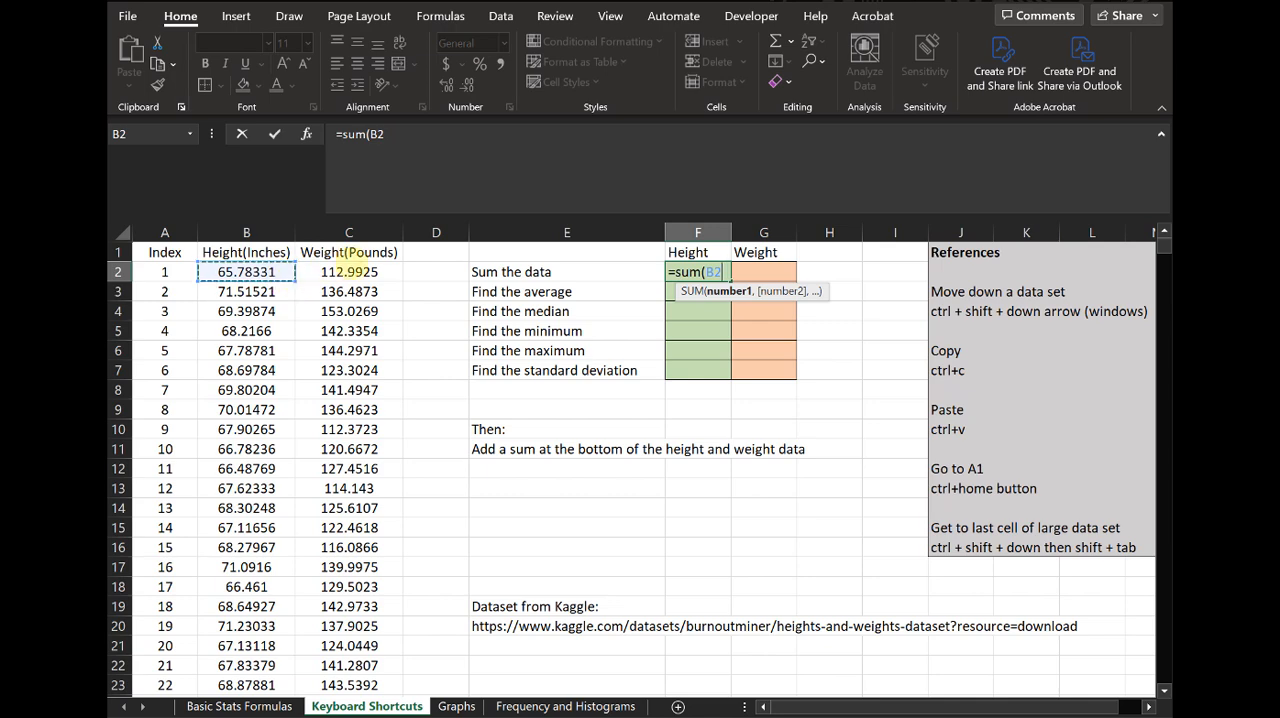
{"action": "key", "text": "ctrl+shift+Down"}
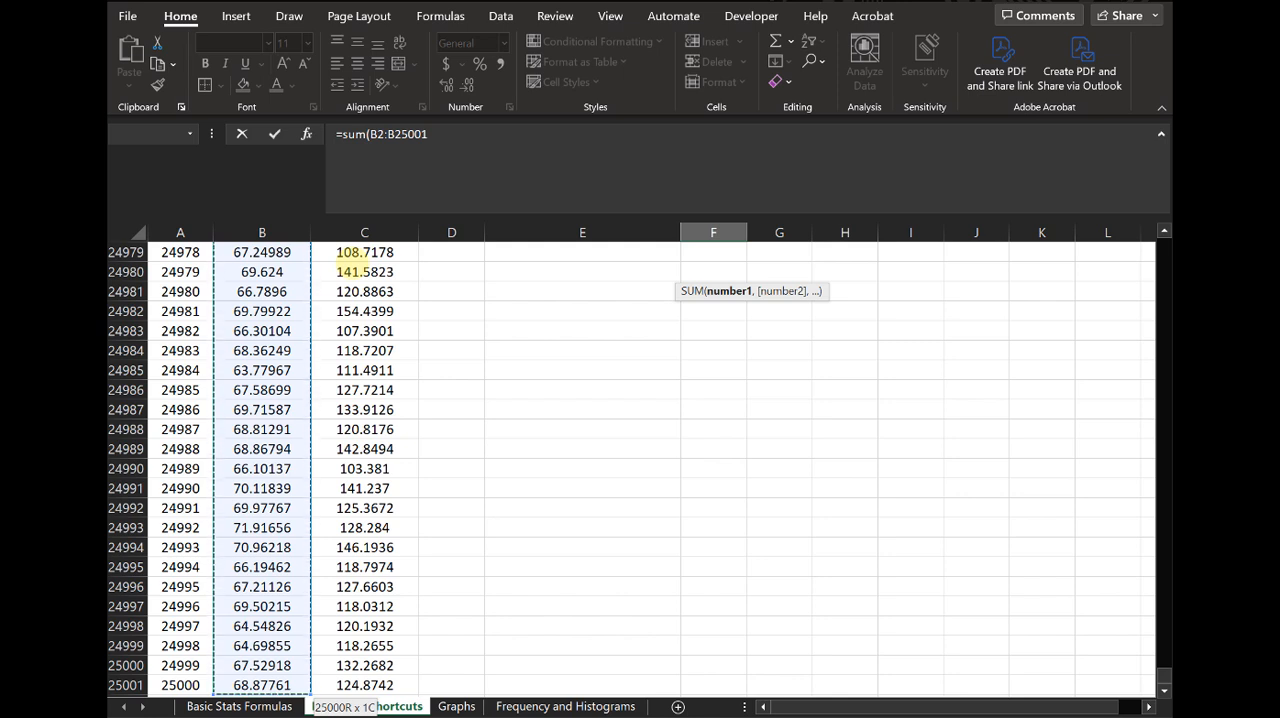
{"action": "key", "text": "ctrl+Return"}
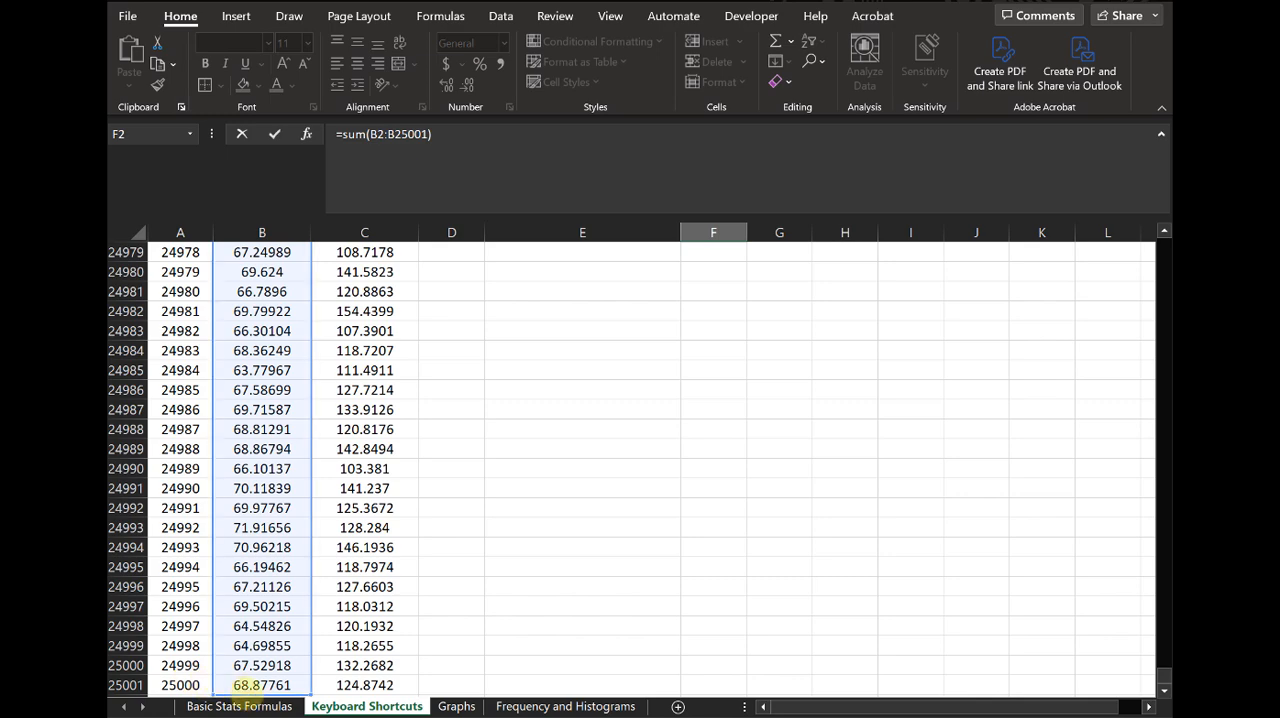
{"action": "key", "text": "Return"}
{"action": "scroll", "coordinate": [614, 509], "scroll_direction": "up", "scroll_amount": 1}
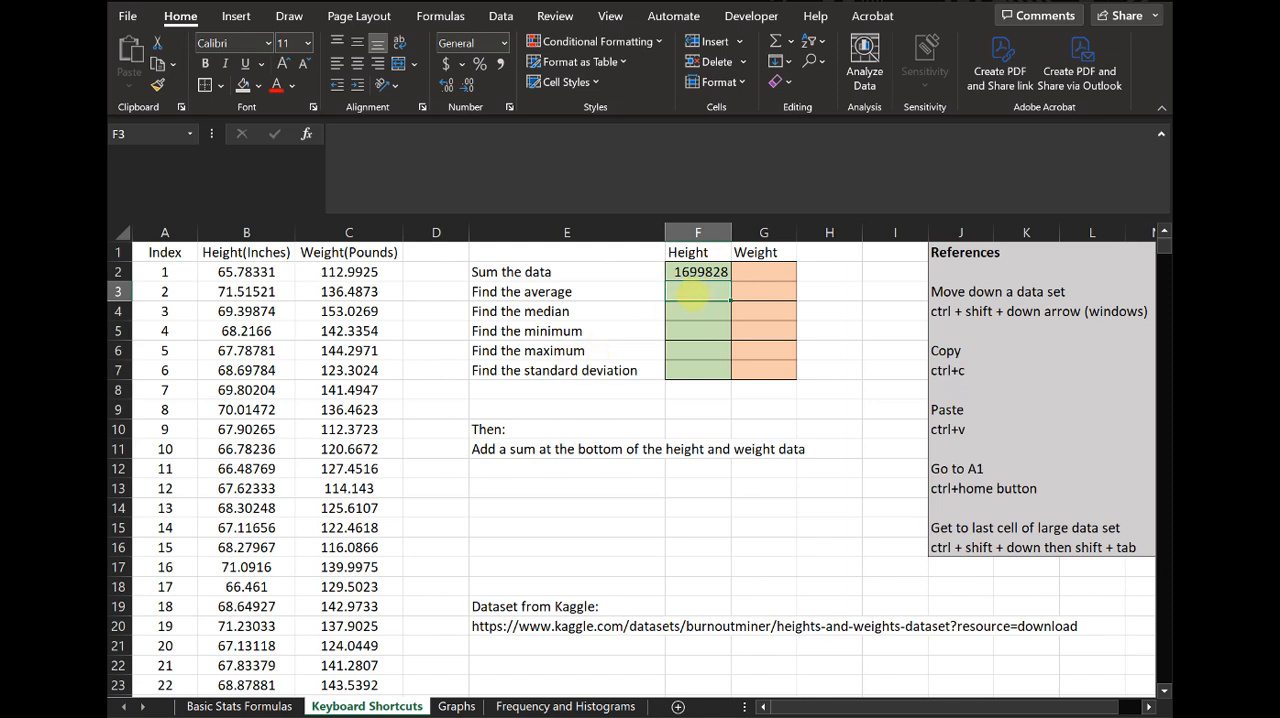
- Calculate the average of the height data B2:B25001 in cell F3 with the AVERAGE function
{"action": "type", "text": "=average("}
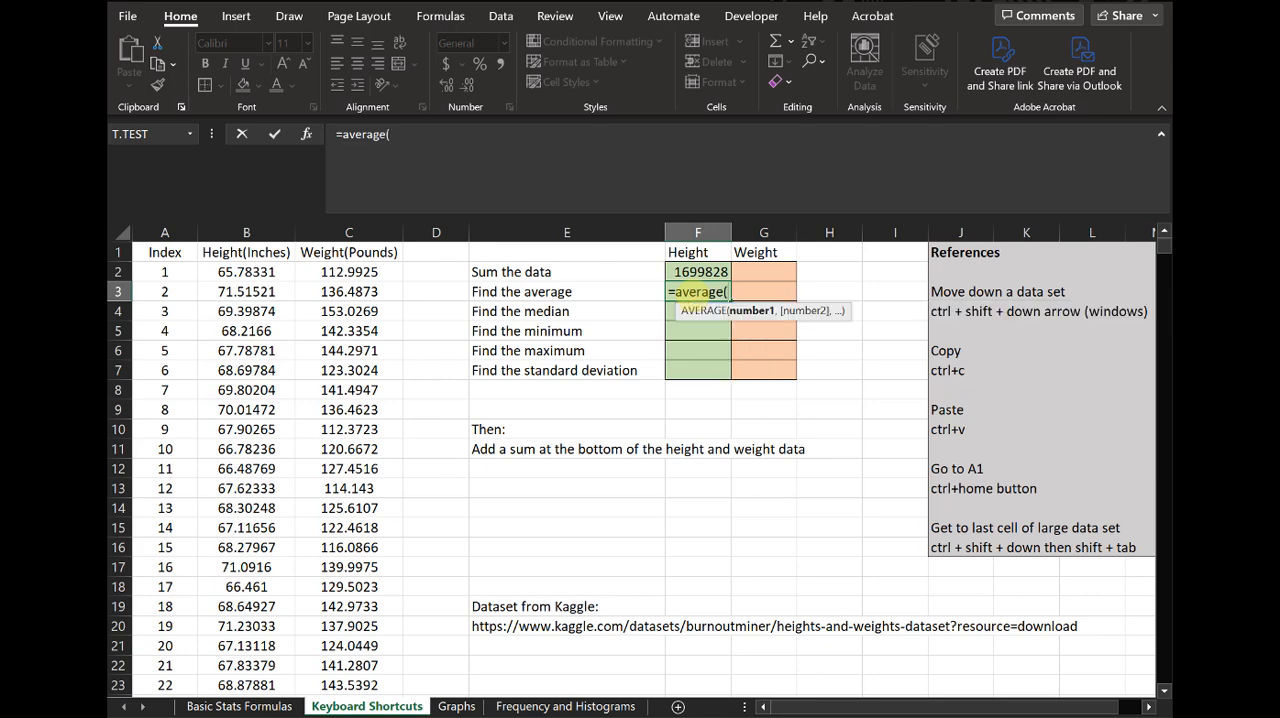
{"action": "left_click", "coordinate": [258, 274]}
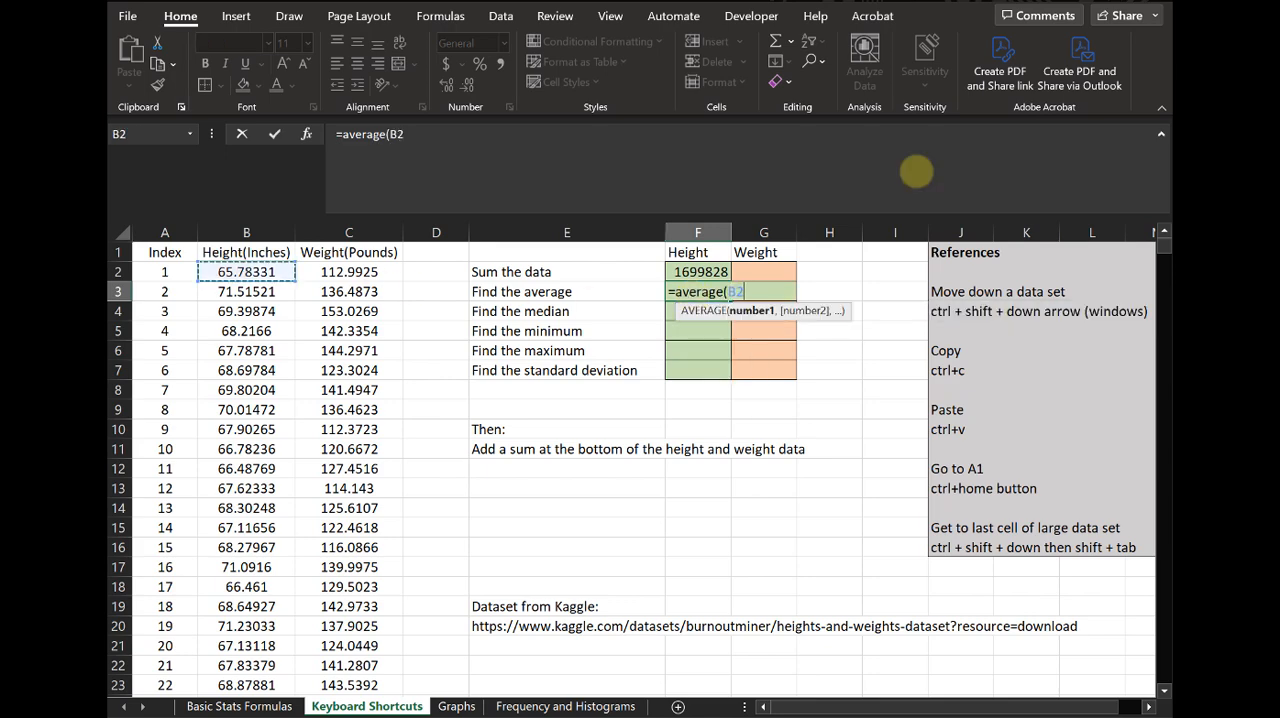
{"action": "key", "text": "ctrl+shift+Down"}
{"action": "type", "text": ")"}
{"action": "key", "text": "Return"}
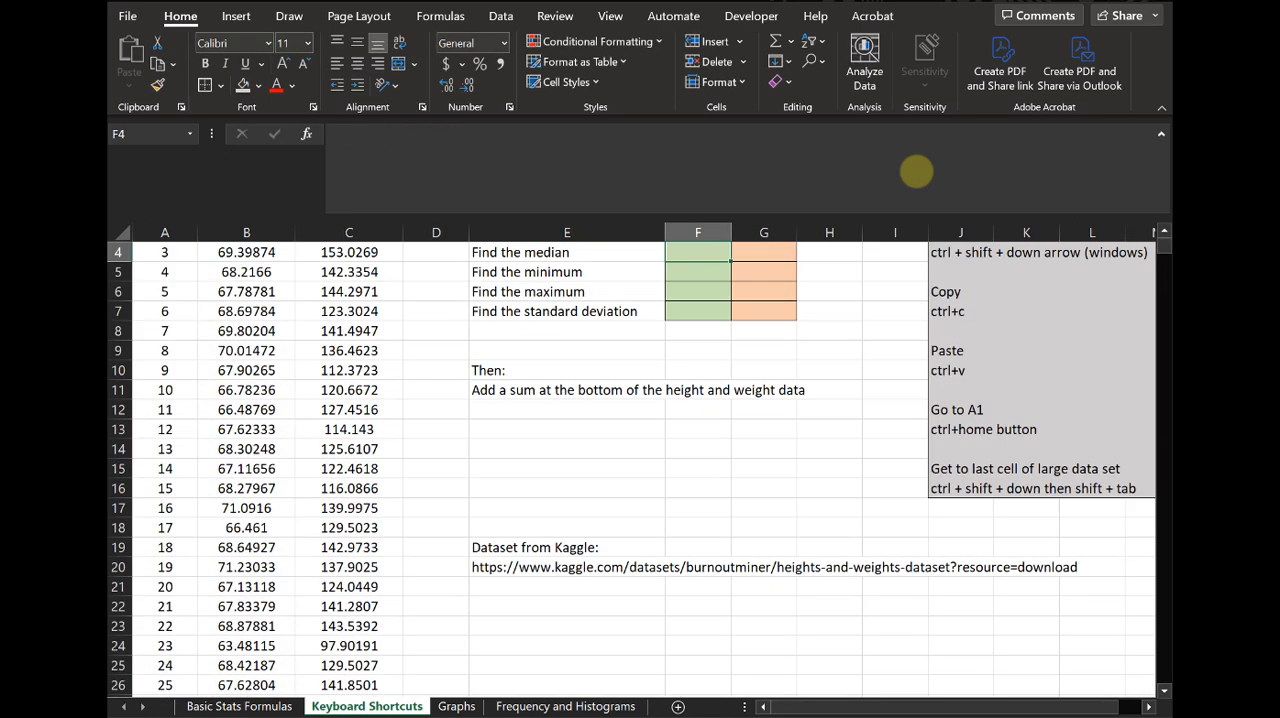
{"action": "scroll", "coordinate": [699, 392], "scroll_direction": "up", "scroll_amount": 1}
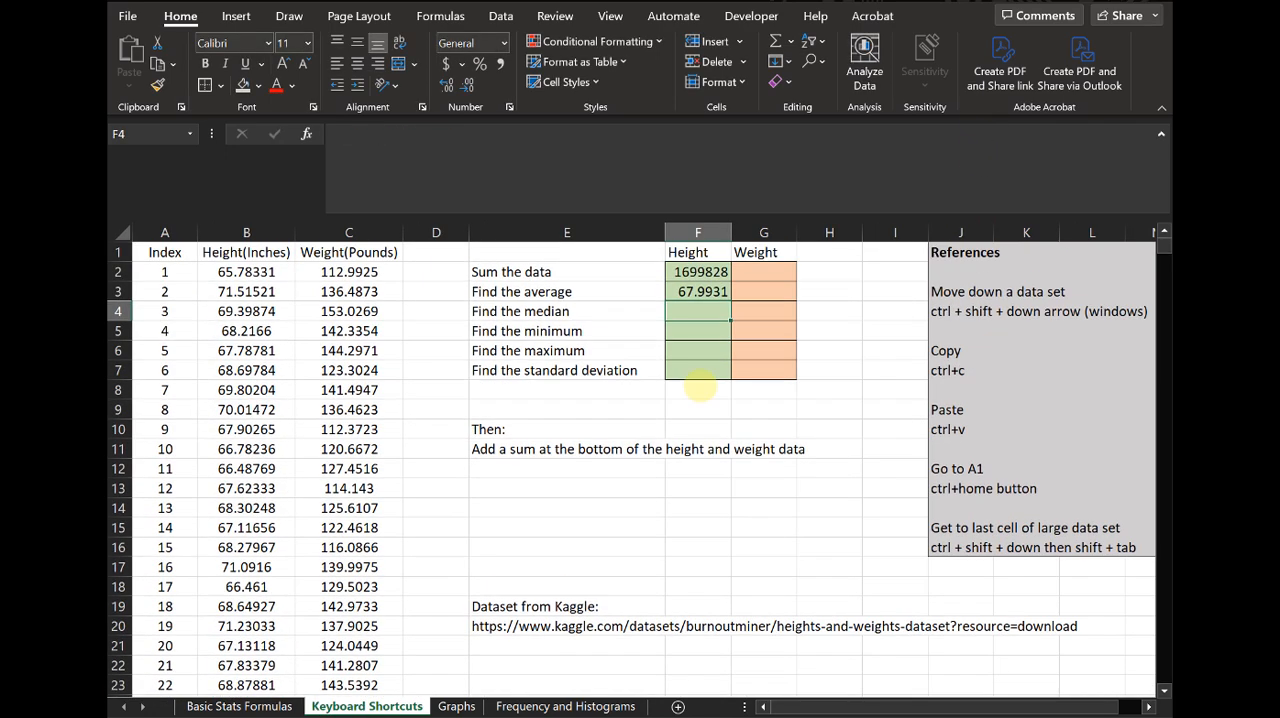
- Calculate the median of the height data B2:B25001 in cell F4 with the MEDIAN function
{"action": "type", "text": "=median("}
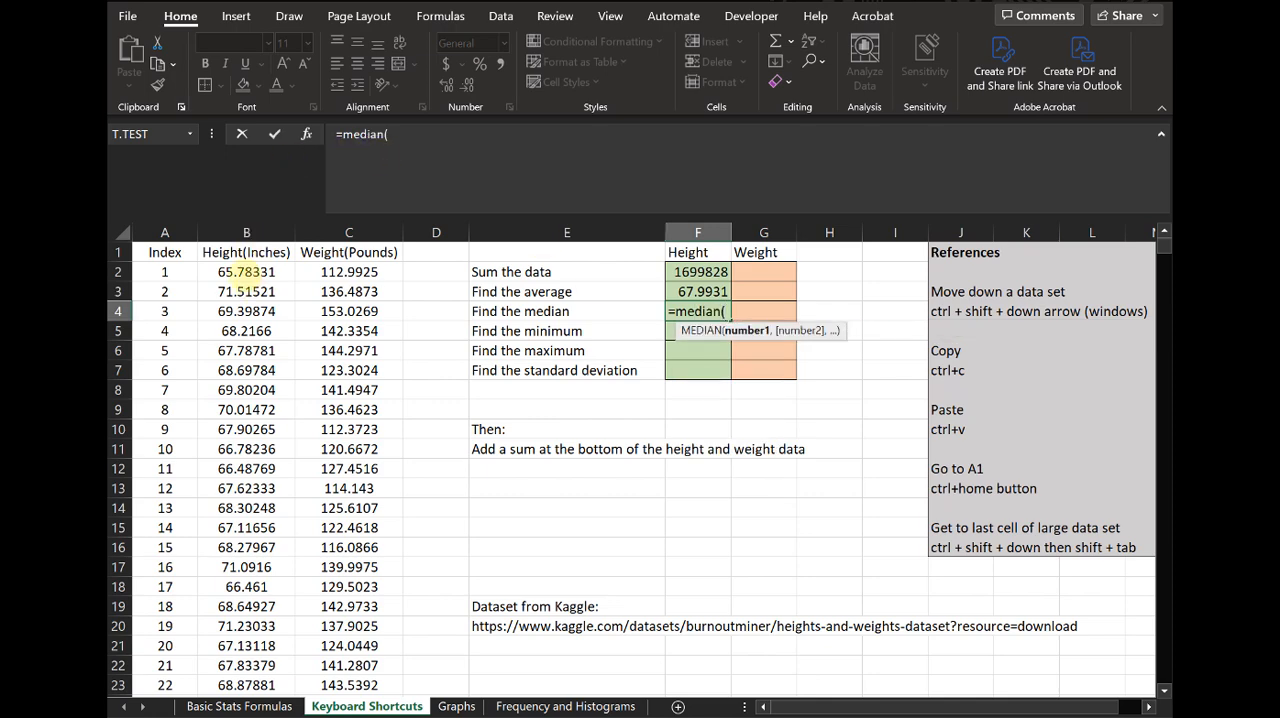
{"action": "left_click", "coordinate": [246, 272]}
{"action": "key", "text": "ctrl+shift+Down"}
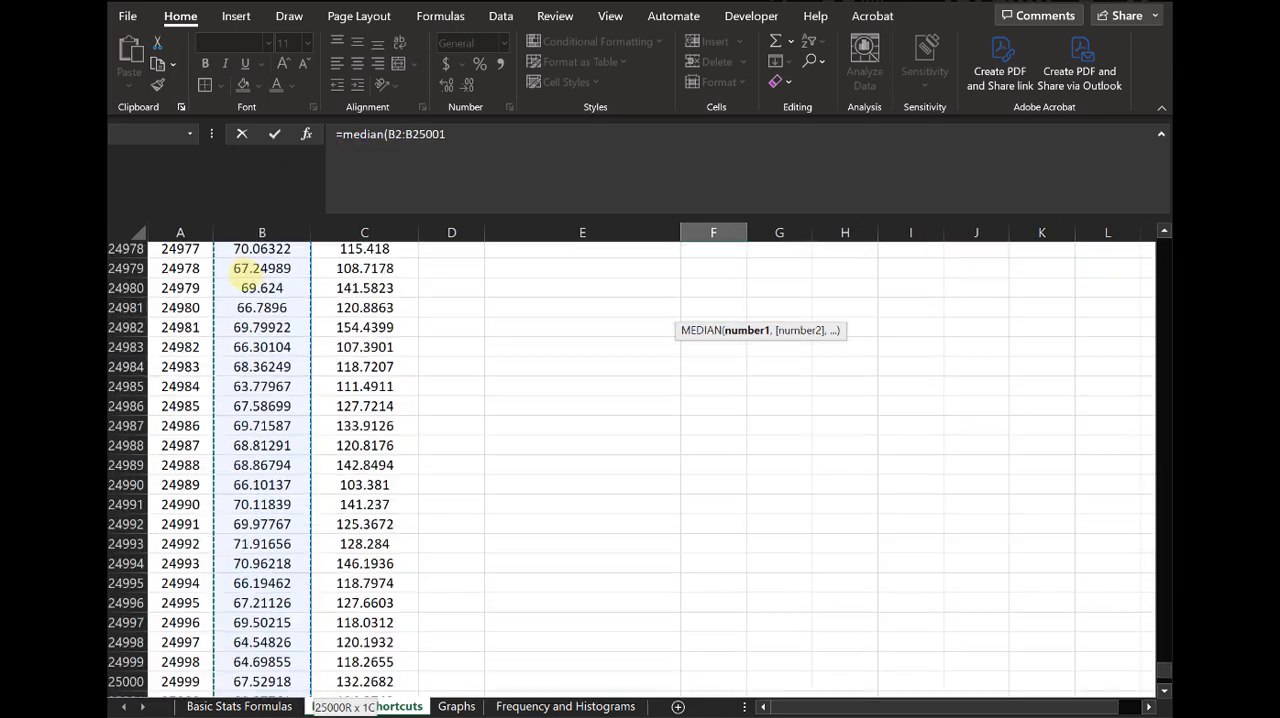
{"action": "key", "text": "Return"}
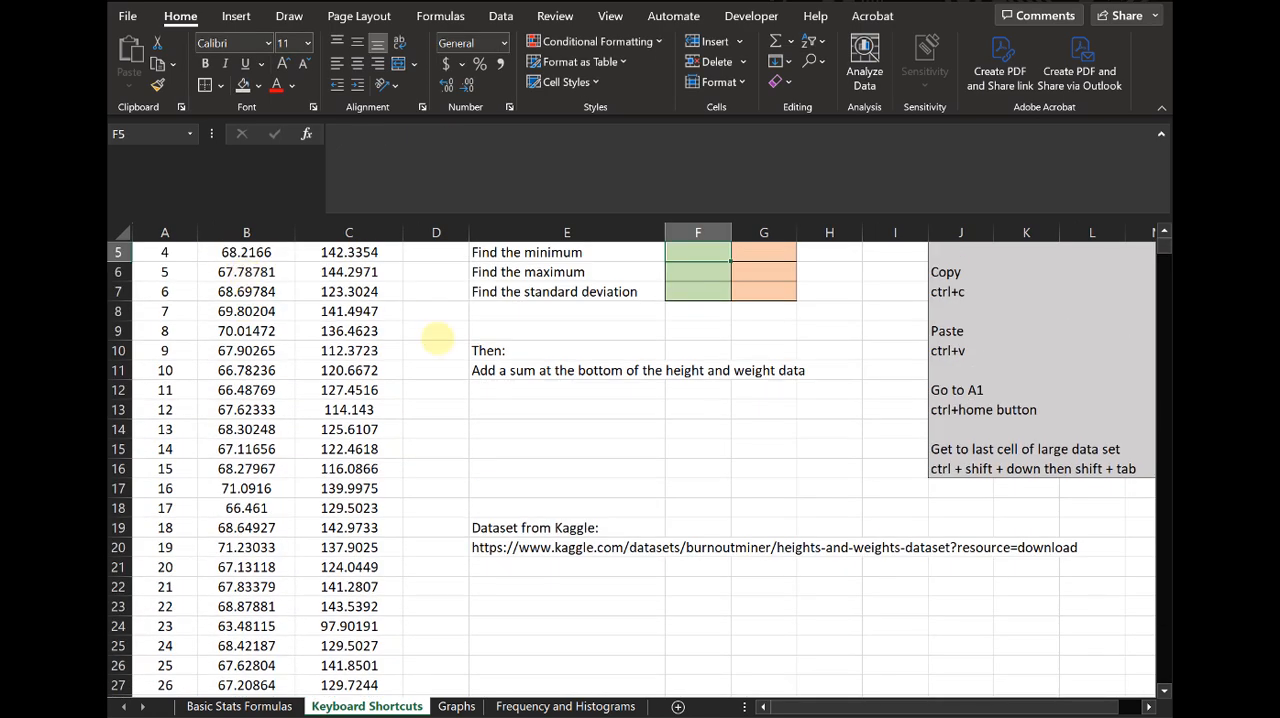
{"action": "scroll", "coordinate": [544, 438], "scroll_direction": "up", "scroll_amount": 2}
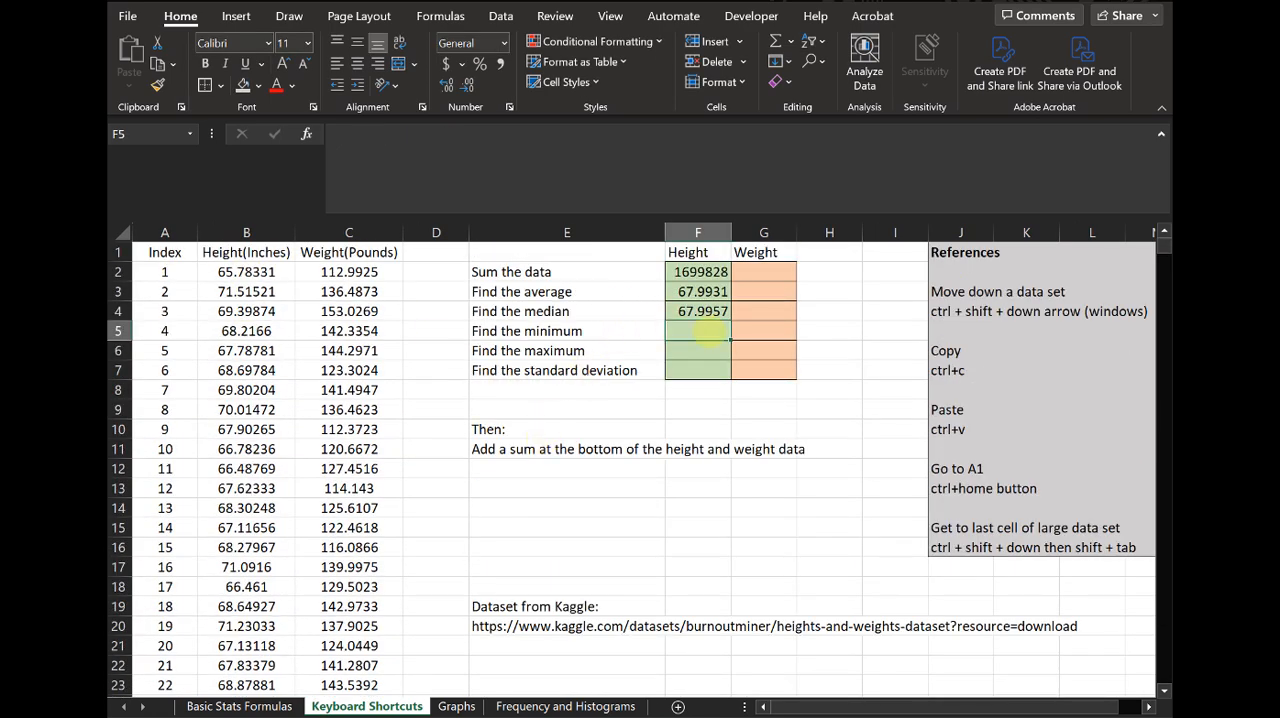
- Find the minimum of the height data B2:B25001 in cell F5 with the MIN function
{"action": "type", "text": "=min("}
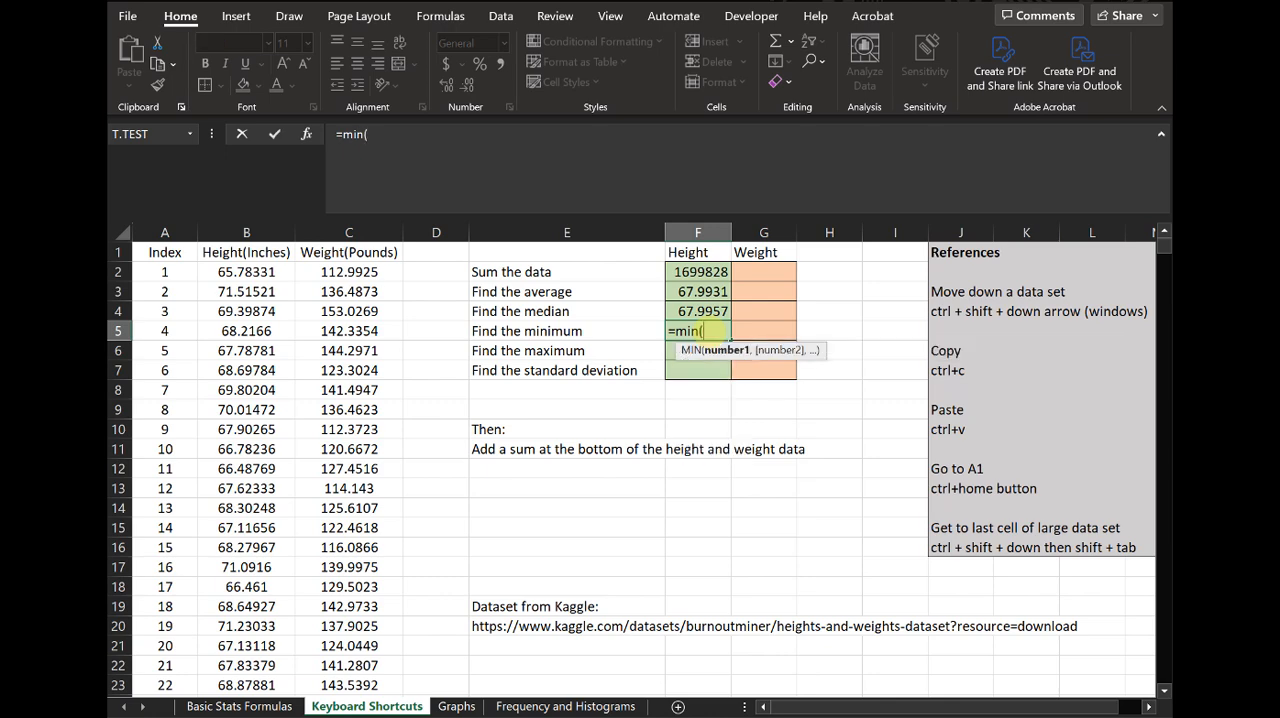
{"action": "left_click", "coordinate": [254, 272]}
{"action": "key", "text": "ctrl+shift+Down"}
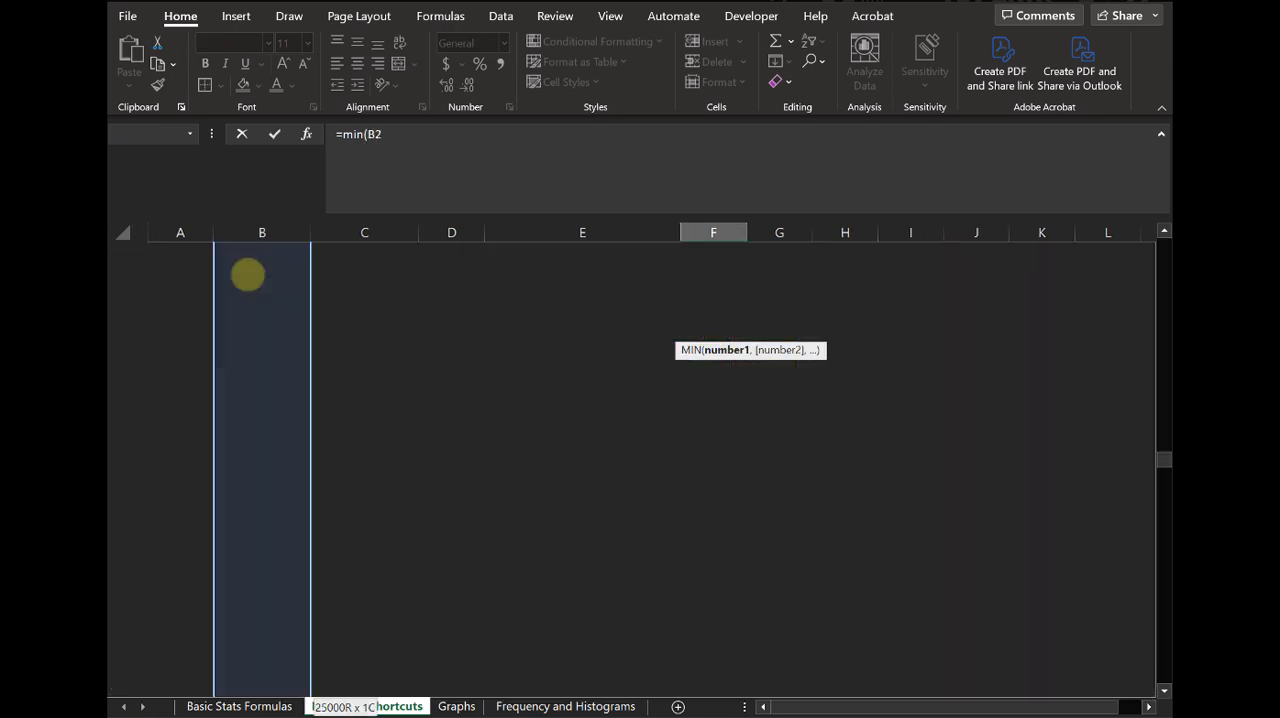
{"action": "key", "text": "Return"}
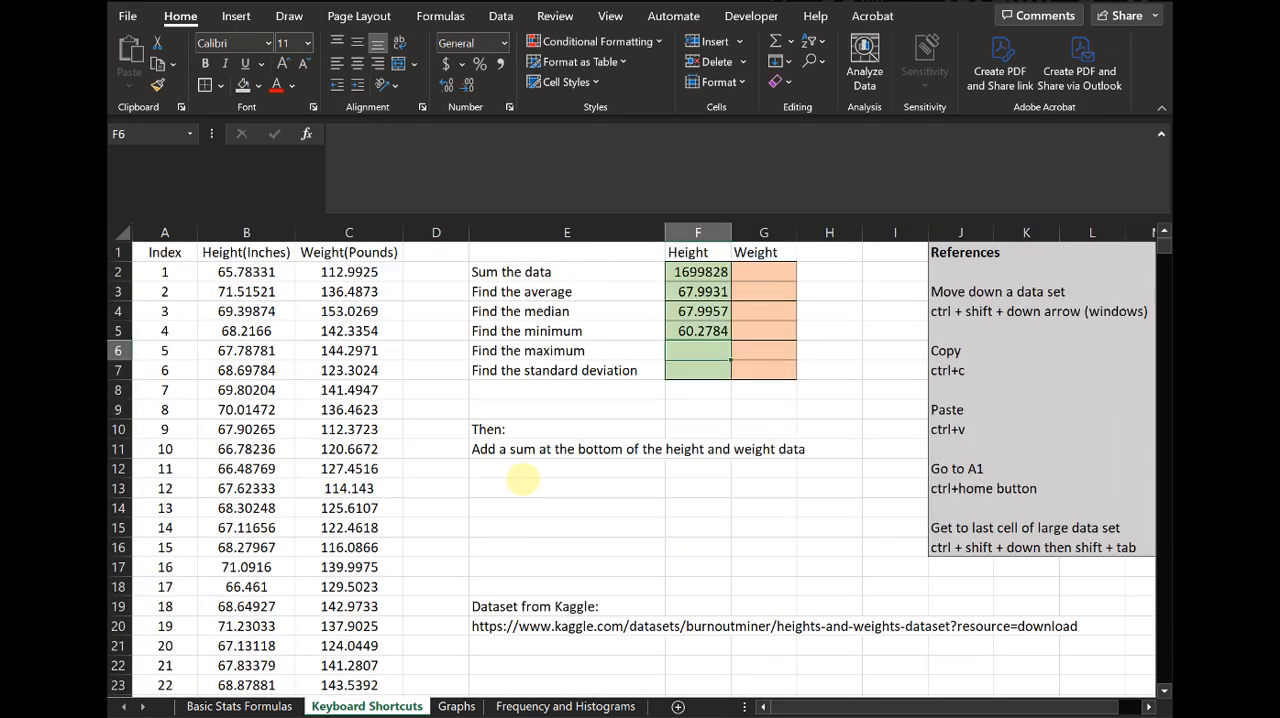
- Find the maximum of the height data B2:B25001 in cell F6 with the MAX function
{"action": "type", "text": "=max("}
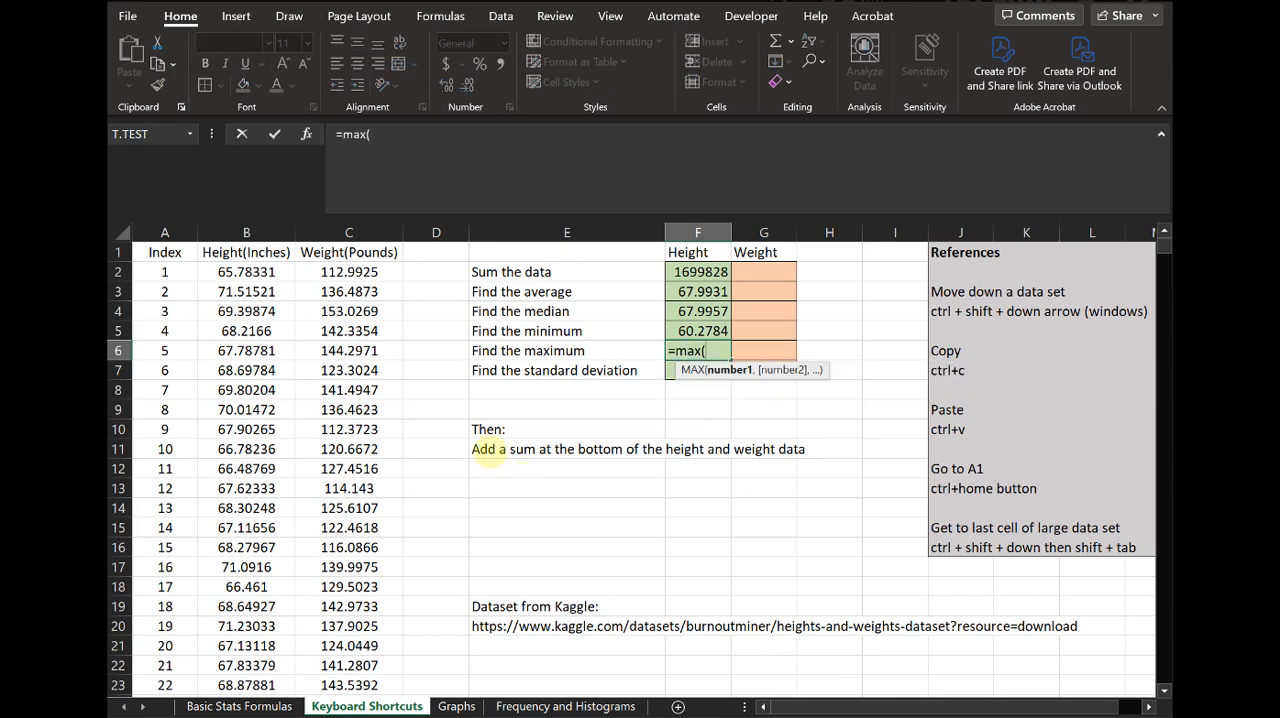
{"action": "left_click", "coordinate": [243, 272]}
{"action": "key", "text": "ctrl+shift+Down"}
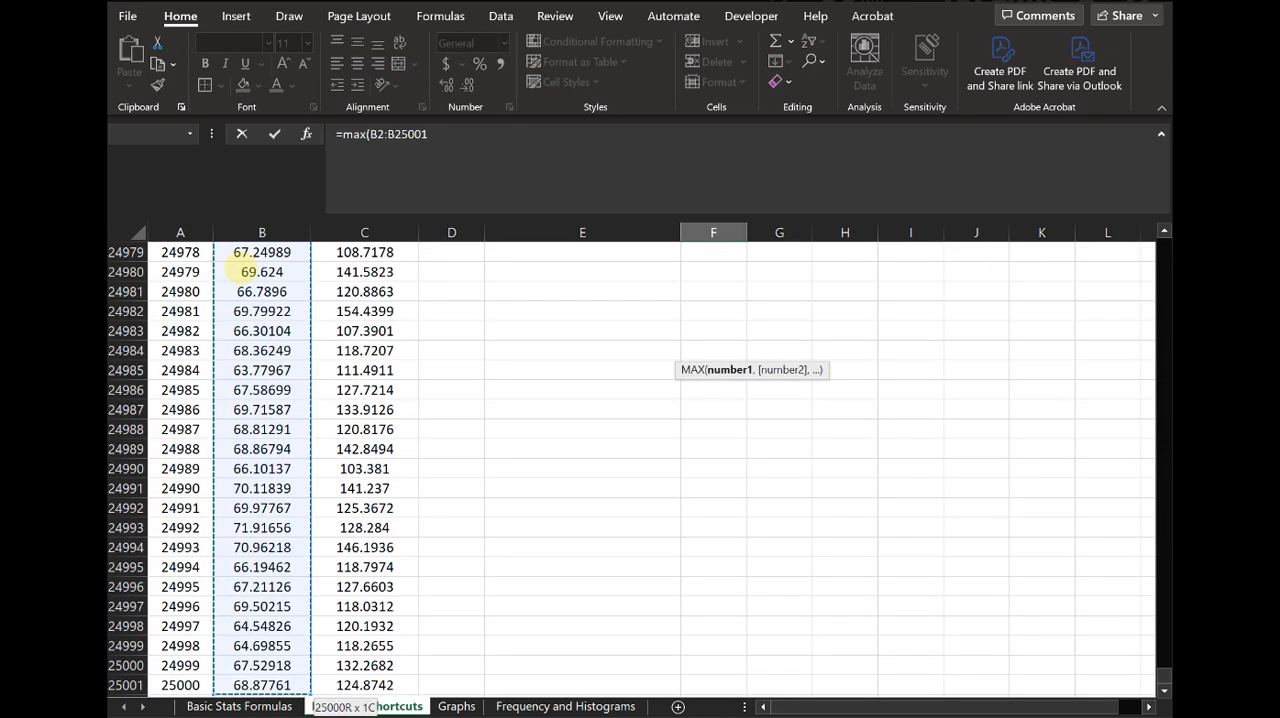
{"action": "key", "text": "Return"}
{"action": "scroll", "coordinate": [245, 300], "scroll_direction": "up", "scroll_amount": 2}
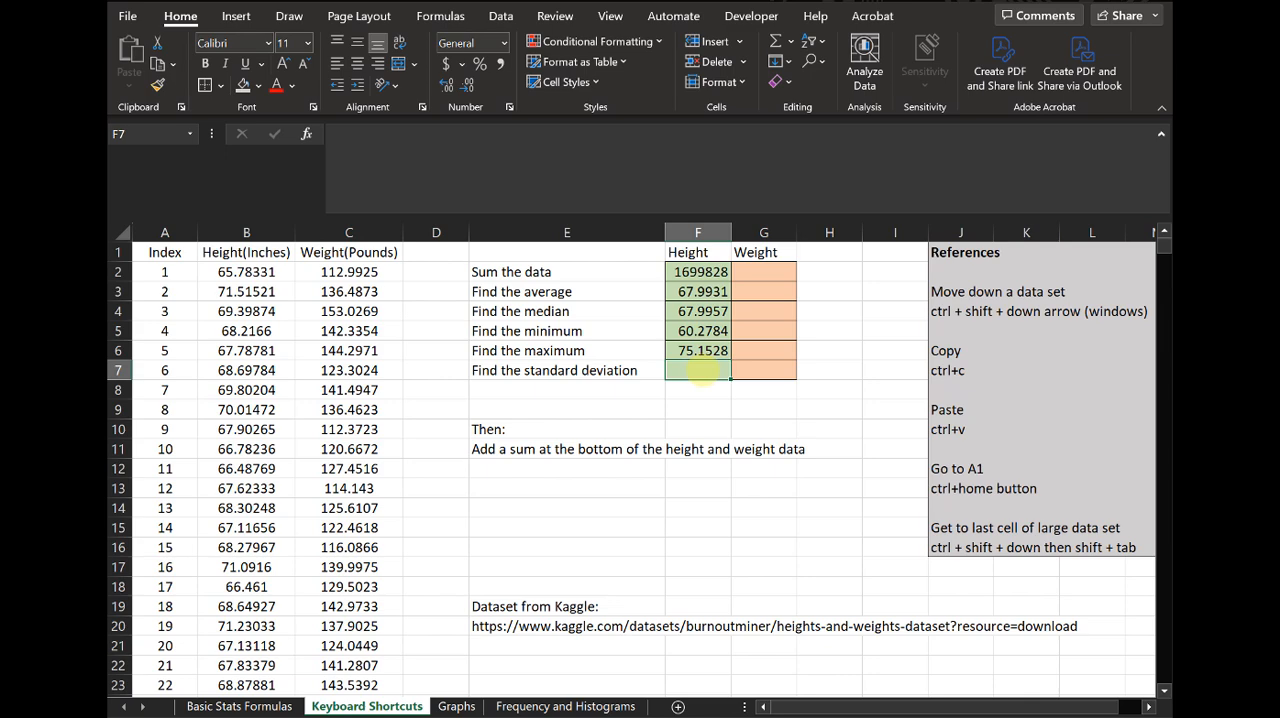
- Calculate the sample standard deviation of the height data B2:B25001 in cell F7 with the STDEV.S function
{"action": "type", "text": "=stand"}
{"action": "key", "text": "BackSpace"}
{"action": "key", "text": "BackSpace"}
{"action": "key", "text": "BackSpace"}
{"action": "key", "text": "BackSpace"}
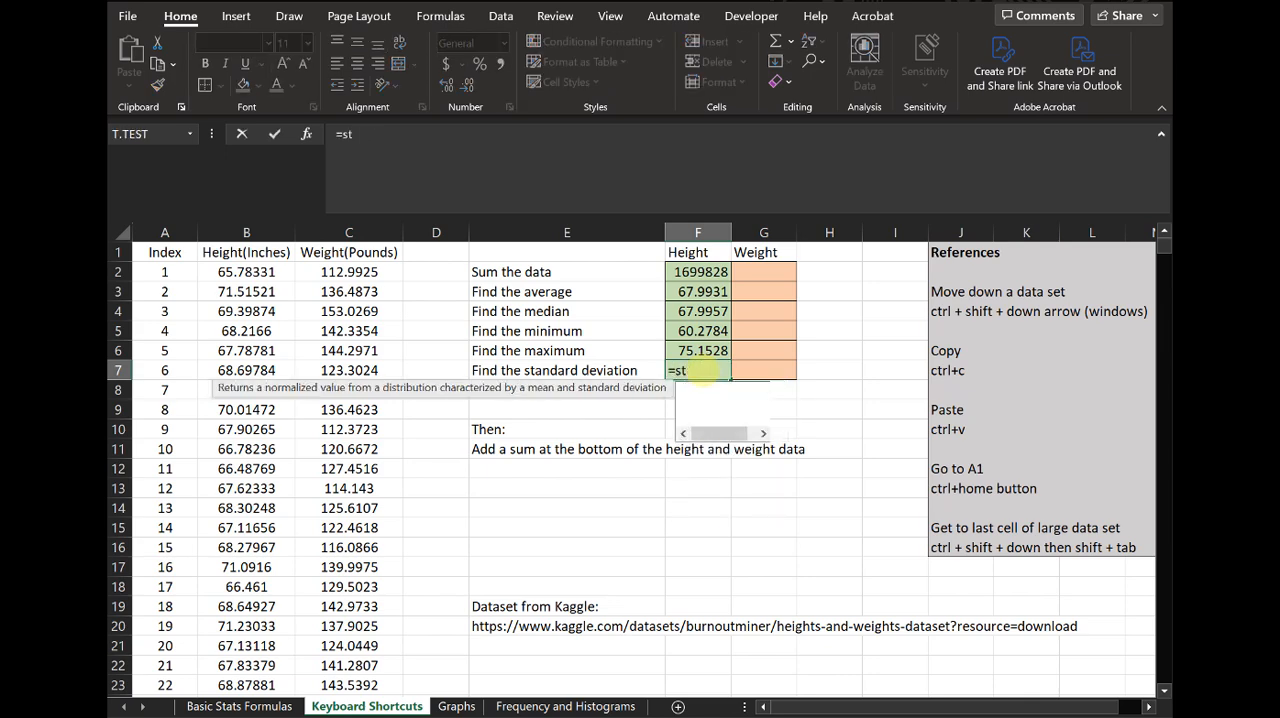
{"action": "type", "text": "td"}
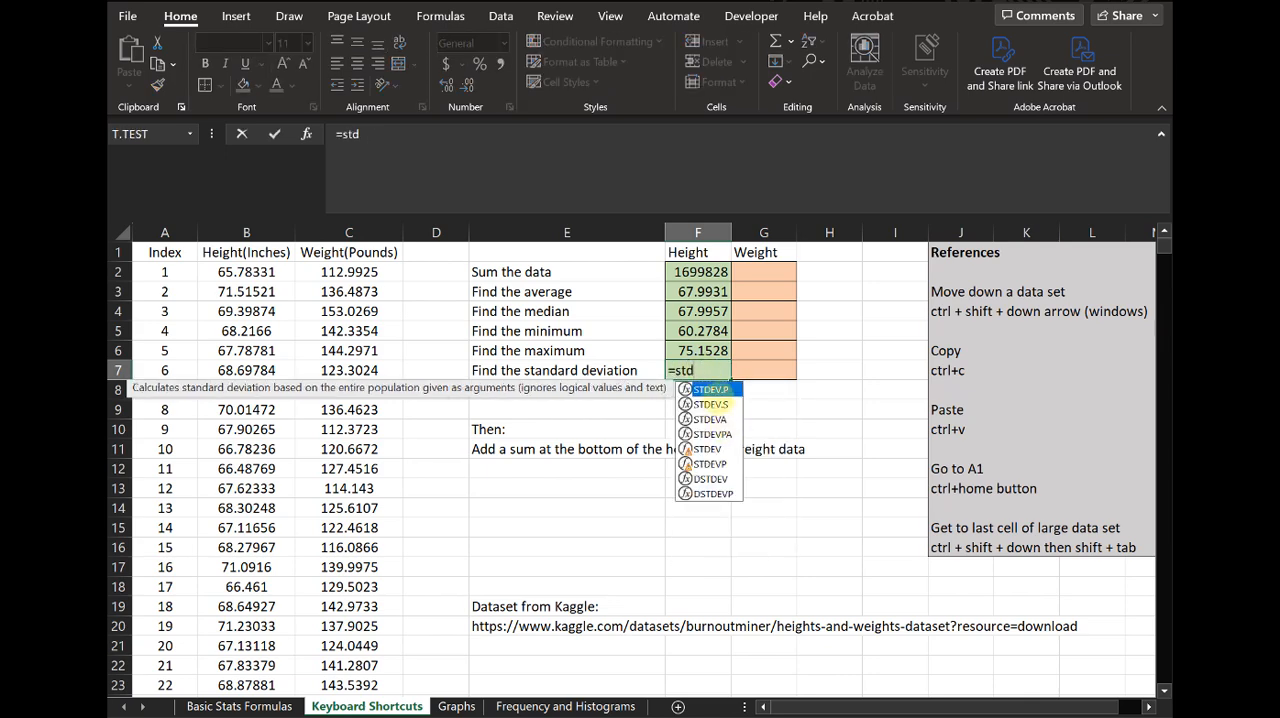
{"action": "double_click", "coordinate": [710, 404]}
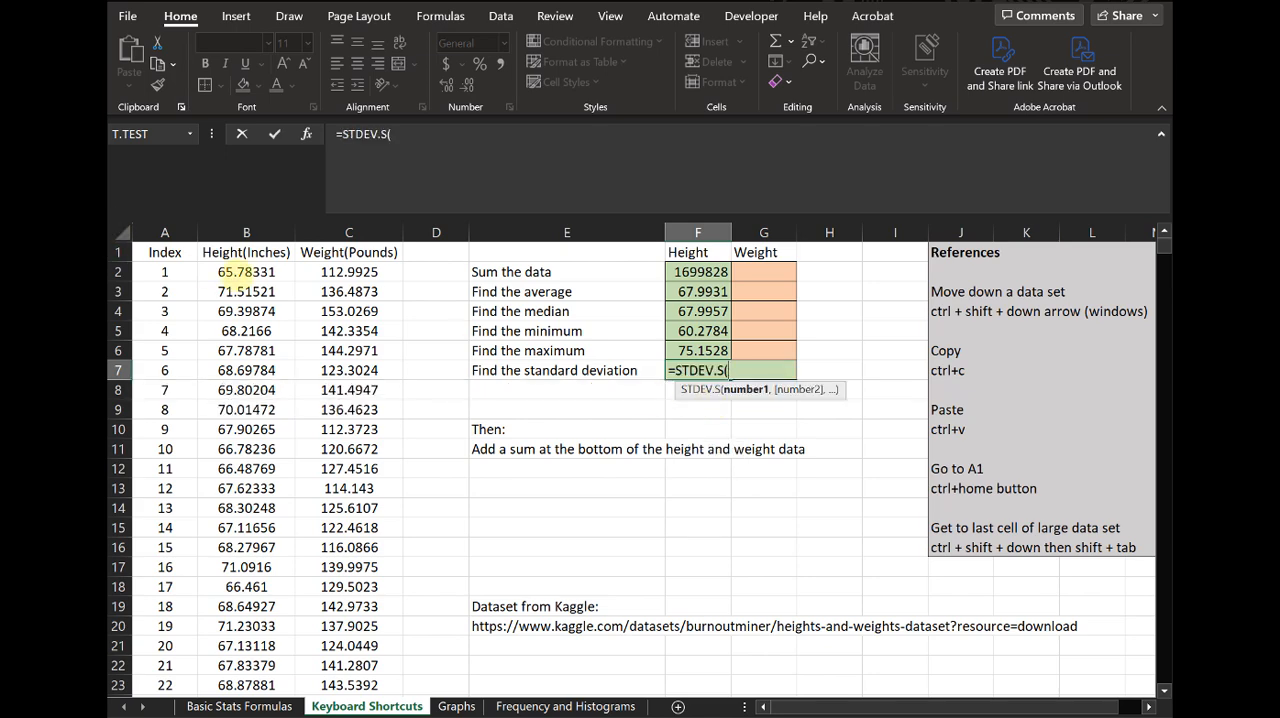
{"action": "left_click", "coordinate": [245, 272]}
{"action": "key", "text": "ctrl+shift+Down"}
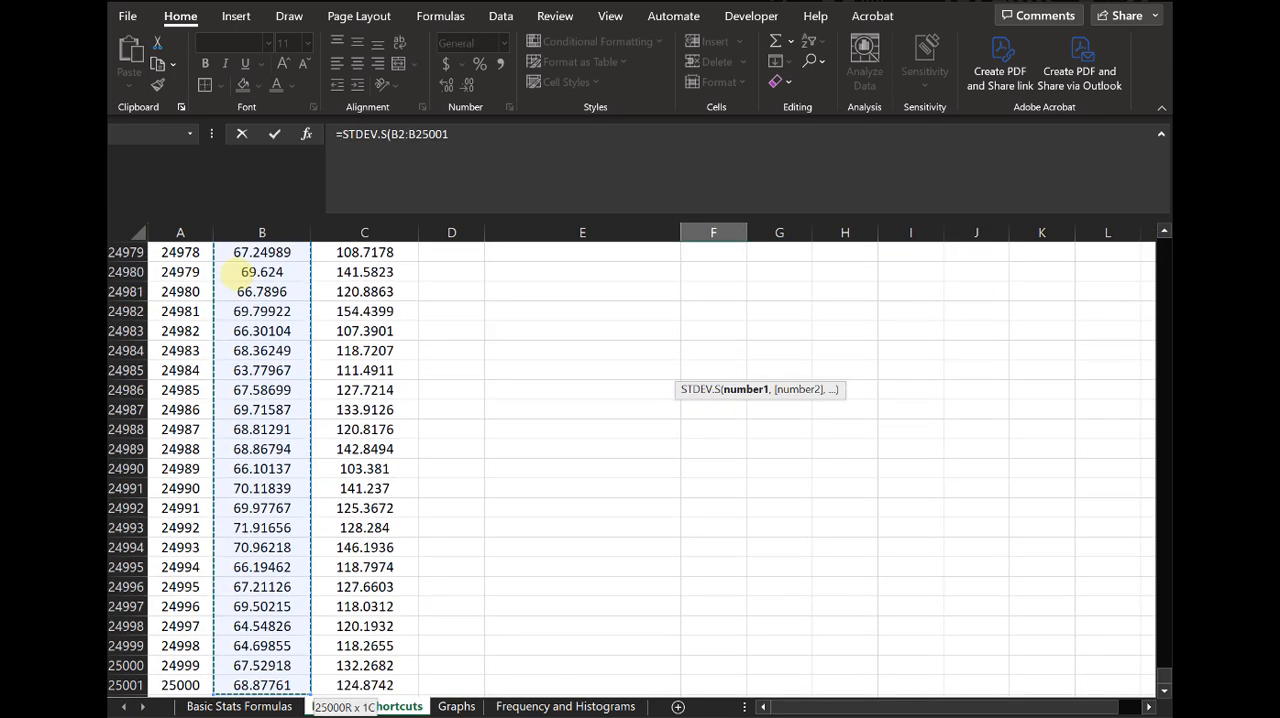
{"action": "key", "text": "Return"}
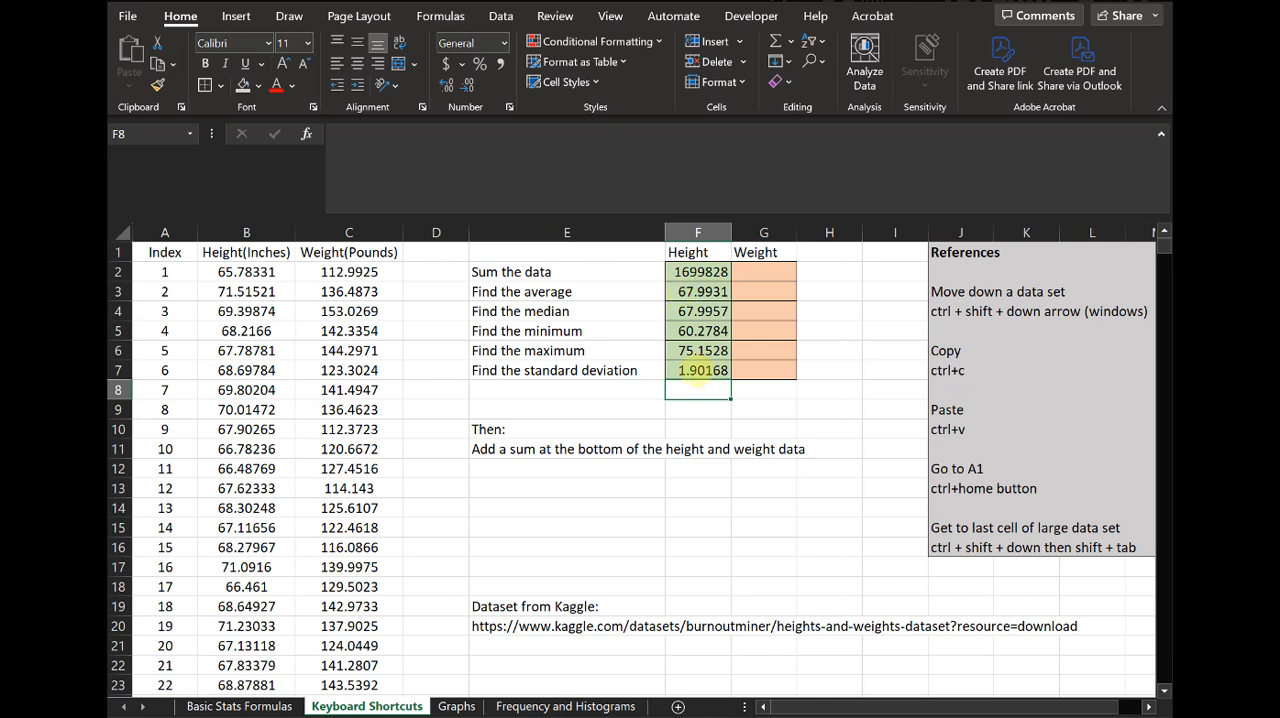
{"action": "left_click", "coordinate": [700, 370]}
- Review the Weight cells in column G, the reference for moving down a data set, and the height sum formula in F2
{"action": "left_click", "coordinate": [780, 272]}
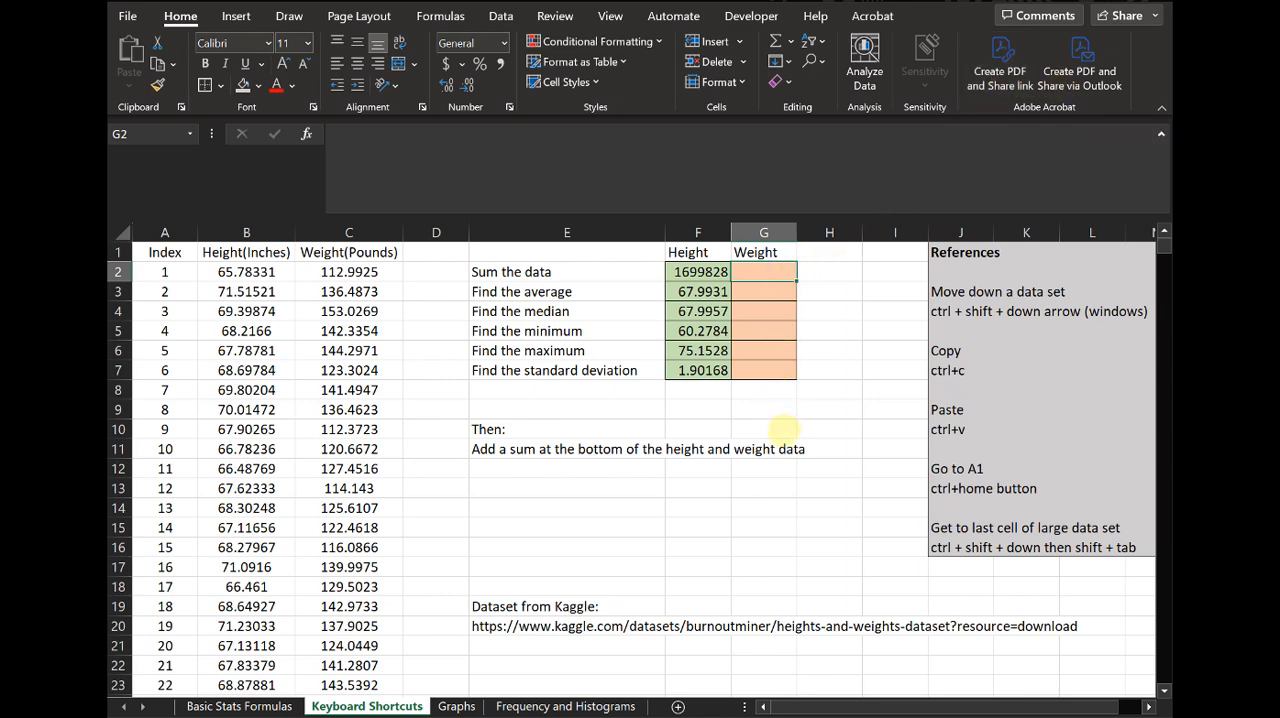
{"action": "key", "text": "ctrl+Home"}
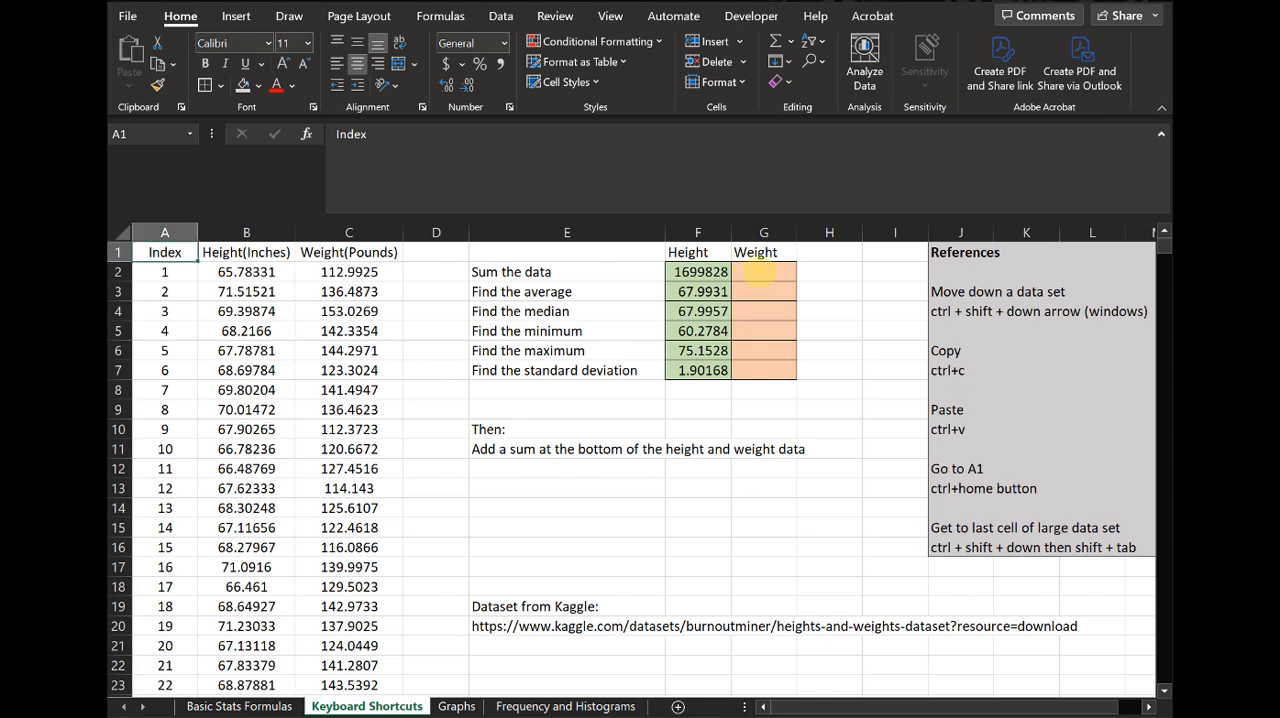
{"action": "left_click", "coordinate": [760, 274]}
{"action": "left_click", "coordinate": [762, 292]}
{"action": "left_click", "coordinate": [763, 314]}
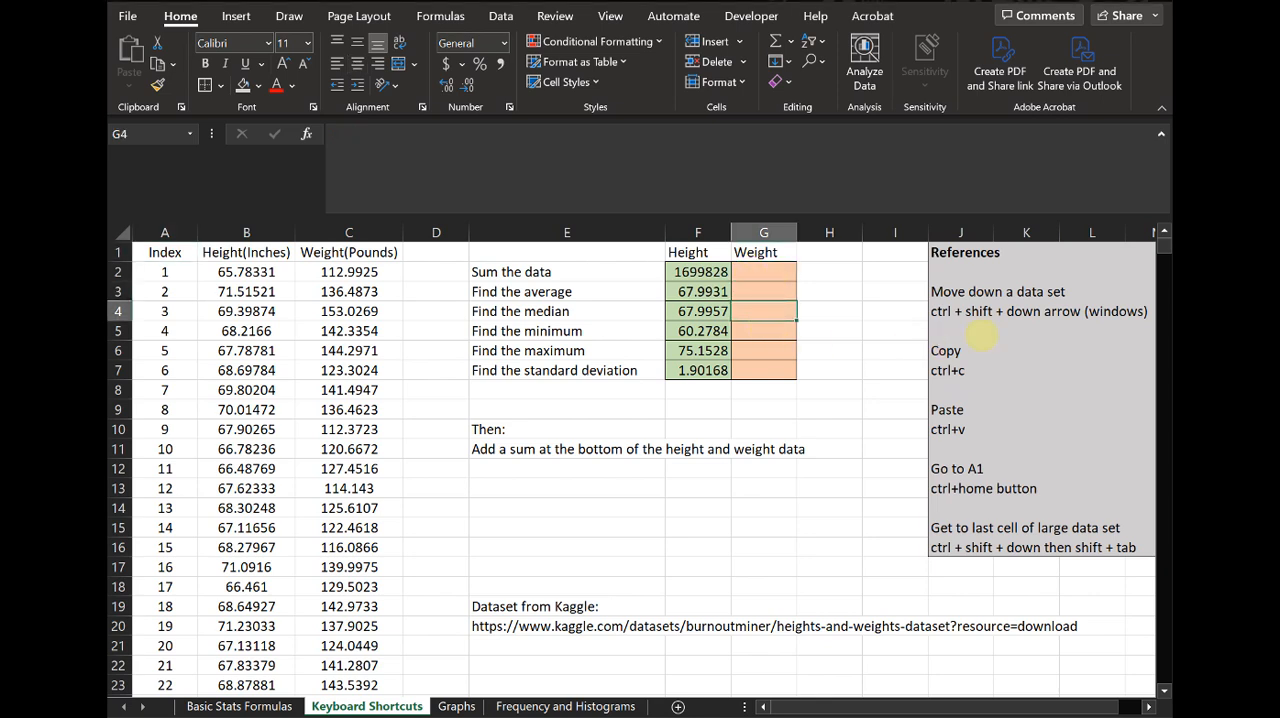
{"action": "left_click", "coordinate": [958, 292]}
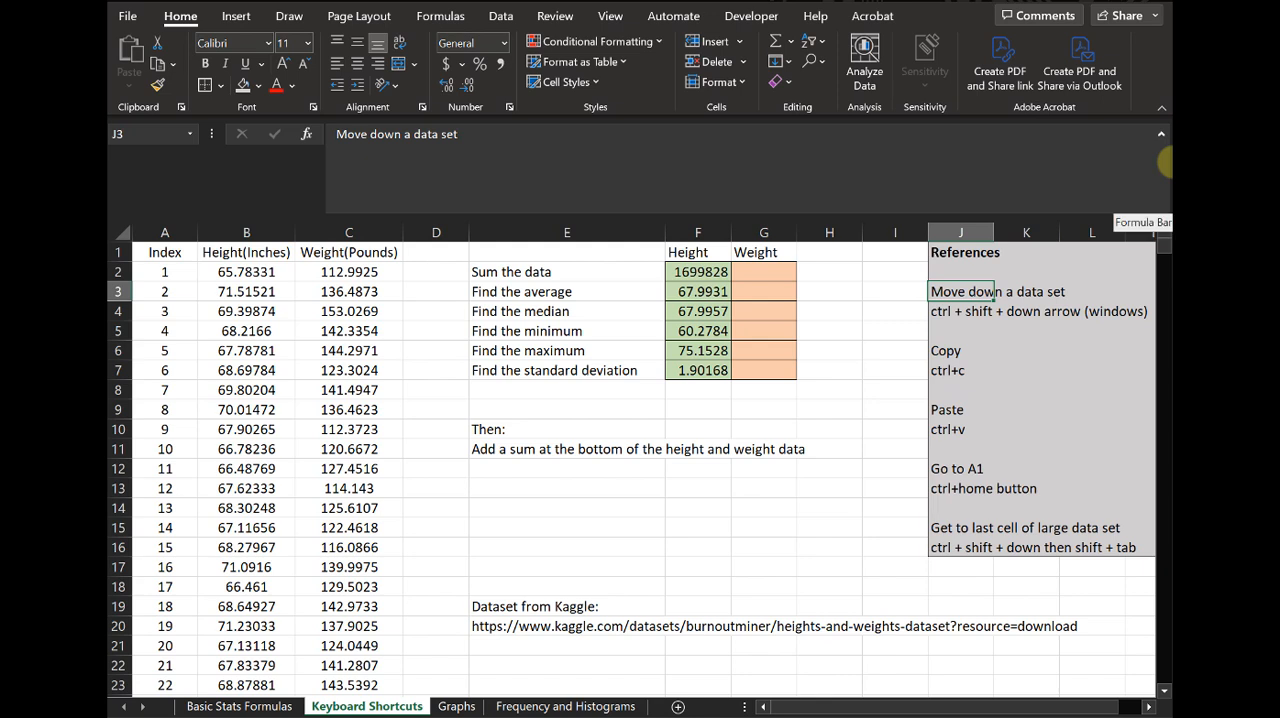
{"action": "key", "text": "Down"}
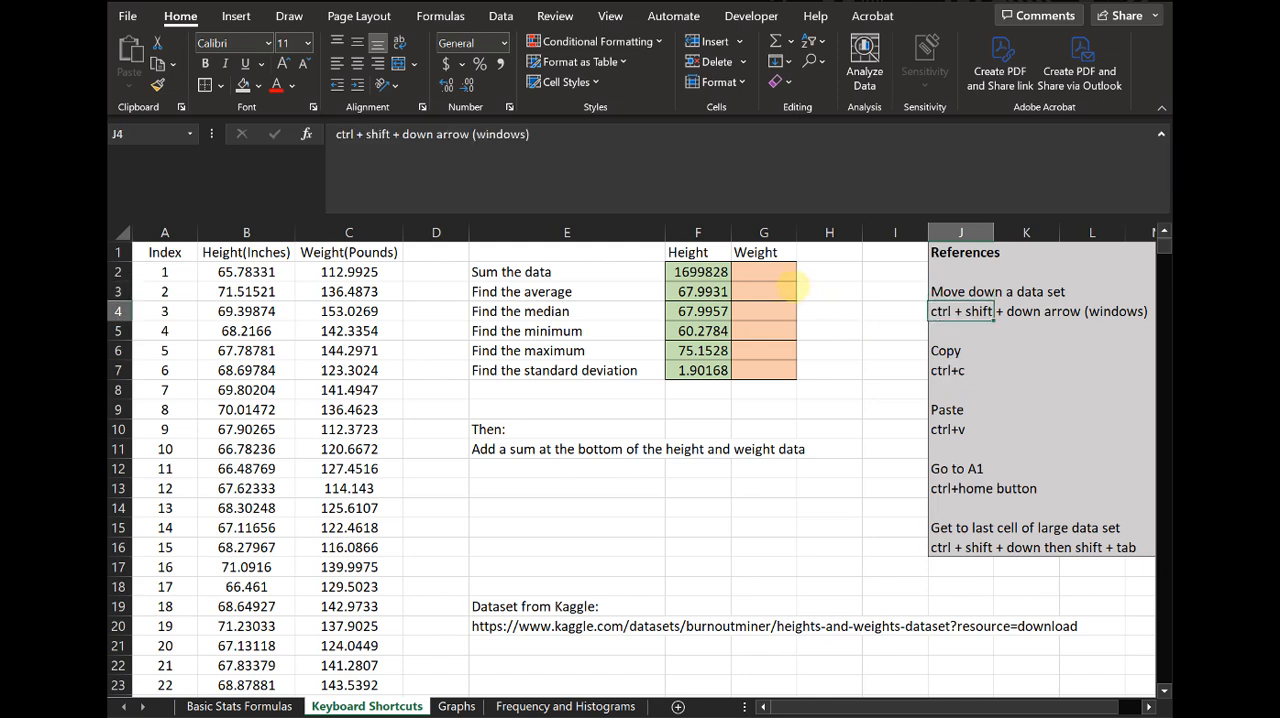
{"action": "left_click", "coordinate": [780, 291]}
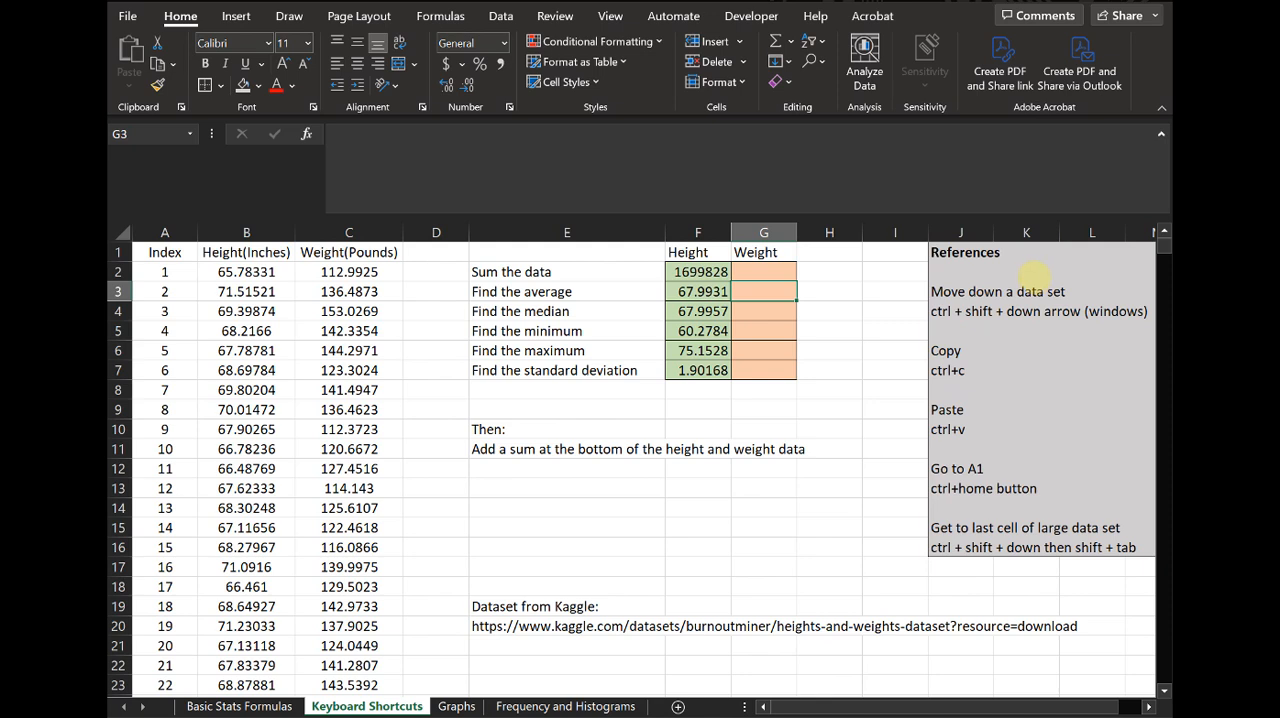
{"action": "left_click", "coordinate": [970, 311]}
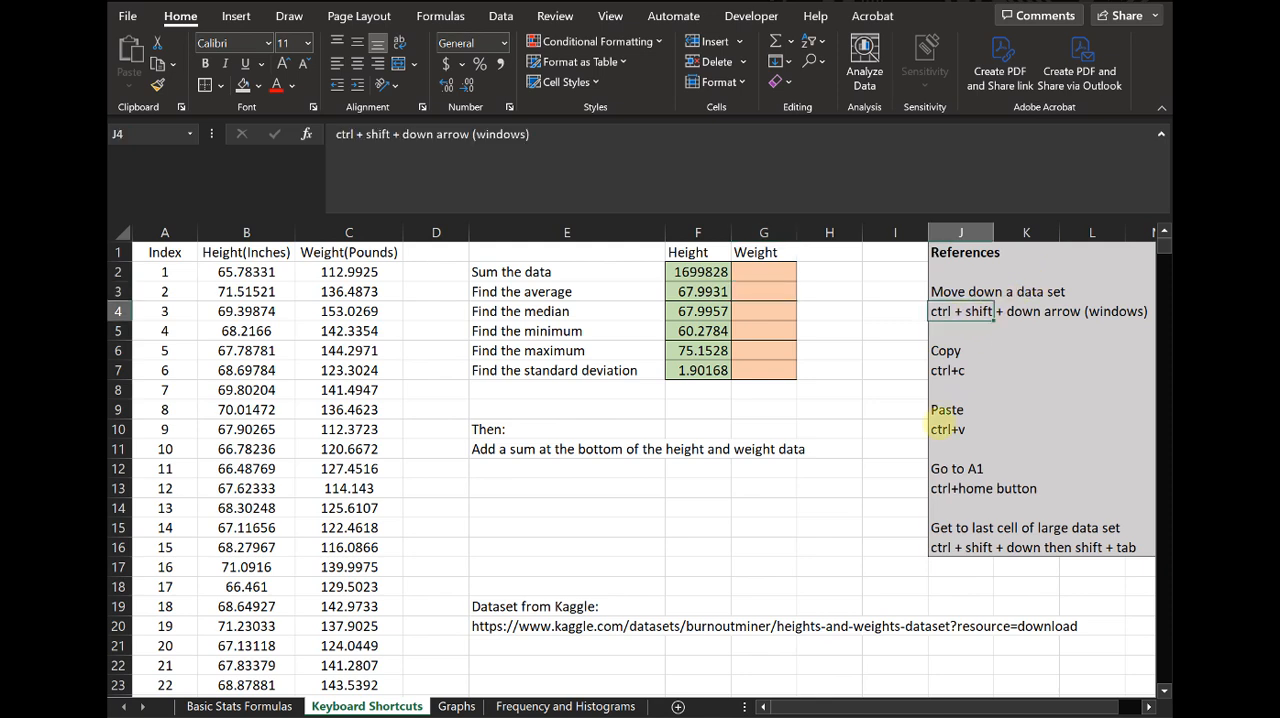
{"action": "left_click", "coordinate": [700, 276]}
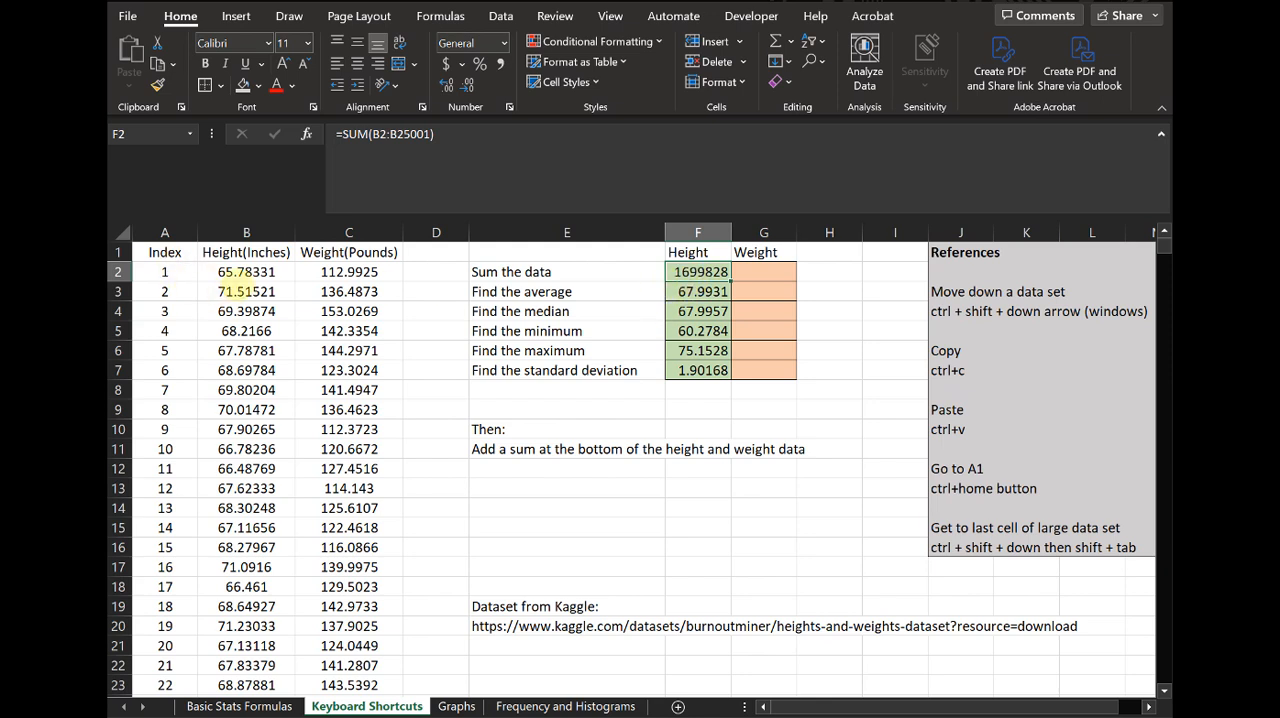
- Check the extent of the weight data from C2 down to its last cell, C25001
{"action": "left_click", "coordinate": [244, 274]}
{"action": "key", "text": "Right"}
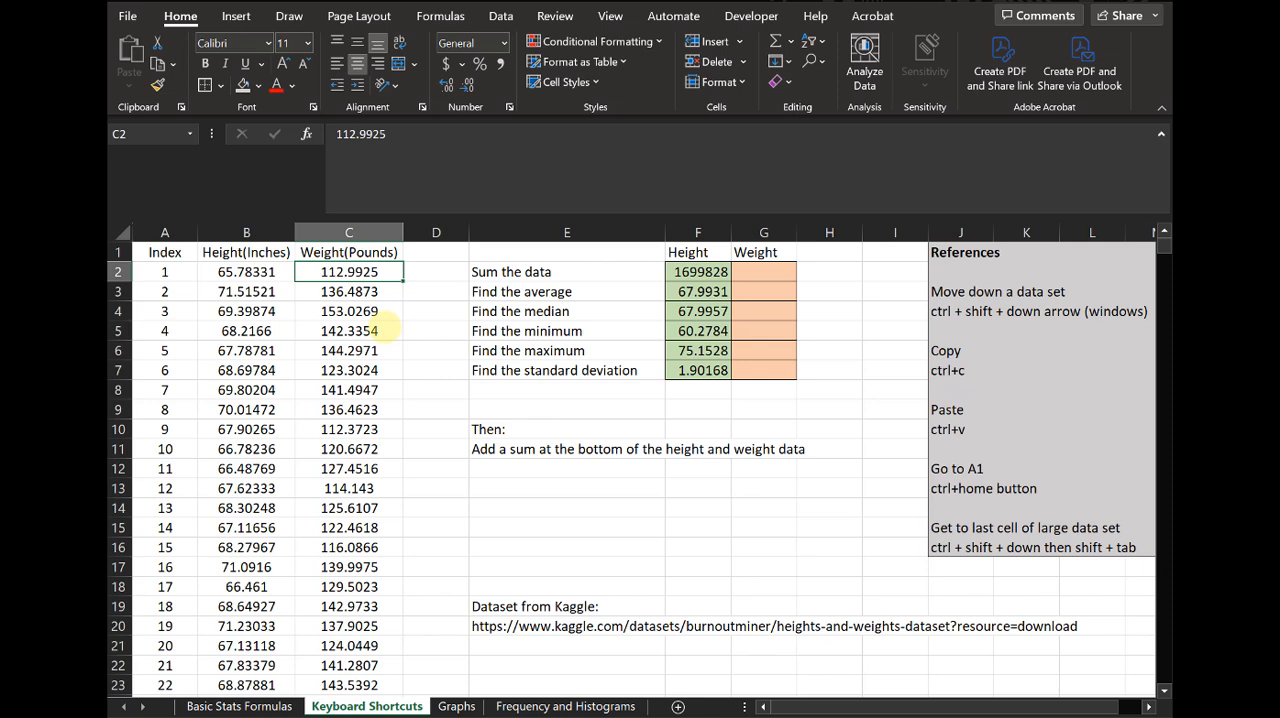
{"action": "key", "text": "ctrl+shift+Down"}
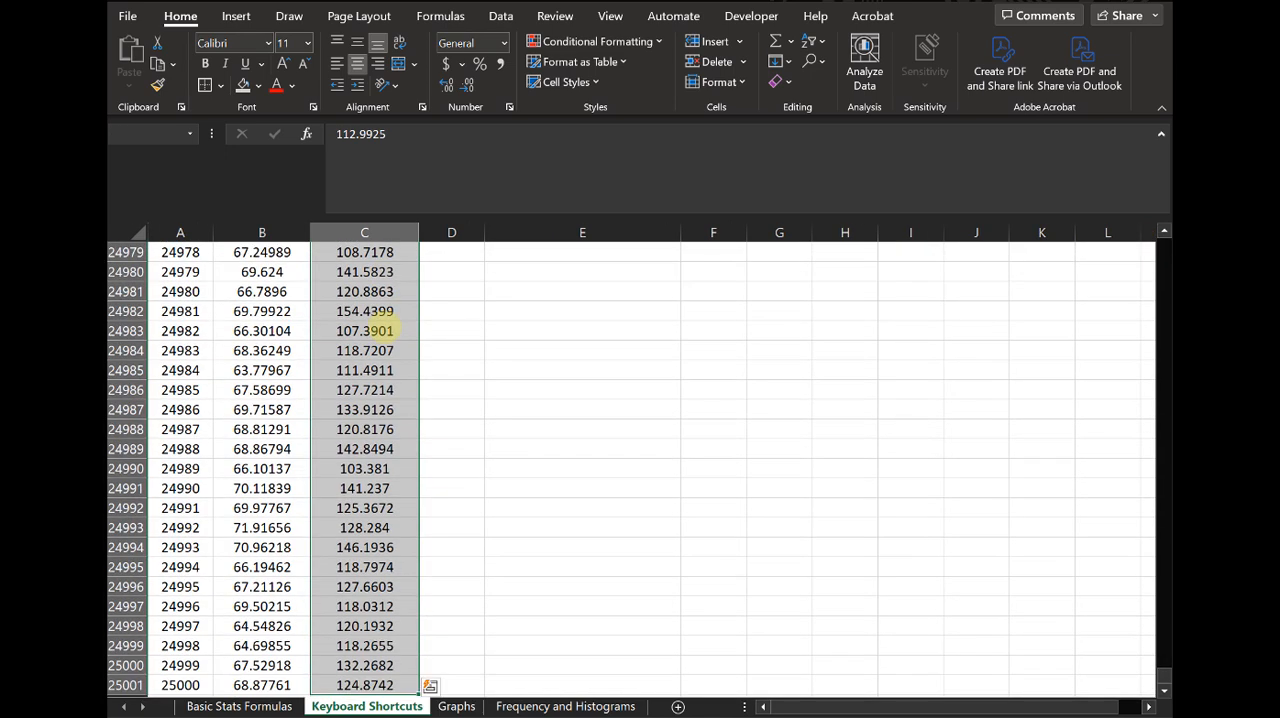
{"action": "scroll", "coordinate": [415, 343], "scroll_direction": "down", "scroll_amount": 2}
{"action": "scroll", "coordinate": [383, 487], "scroll_direction": "down", "scroll_amount": 1}
{"action": "left_click", "coordinate": [365, 508]}
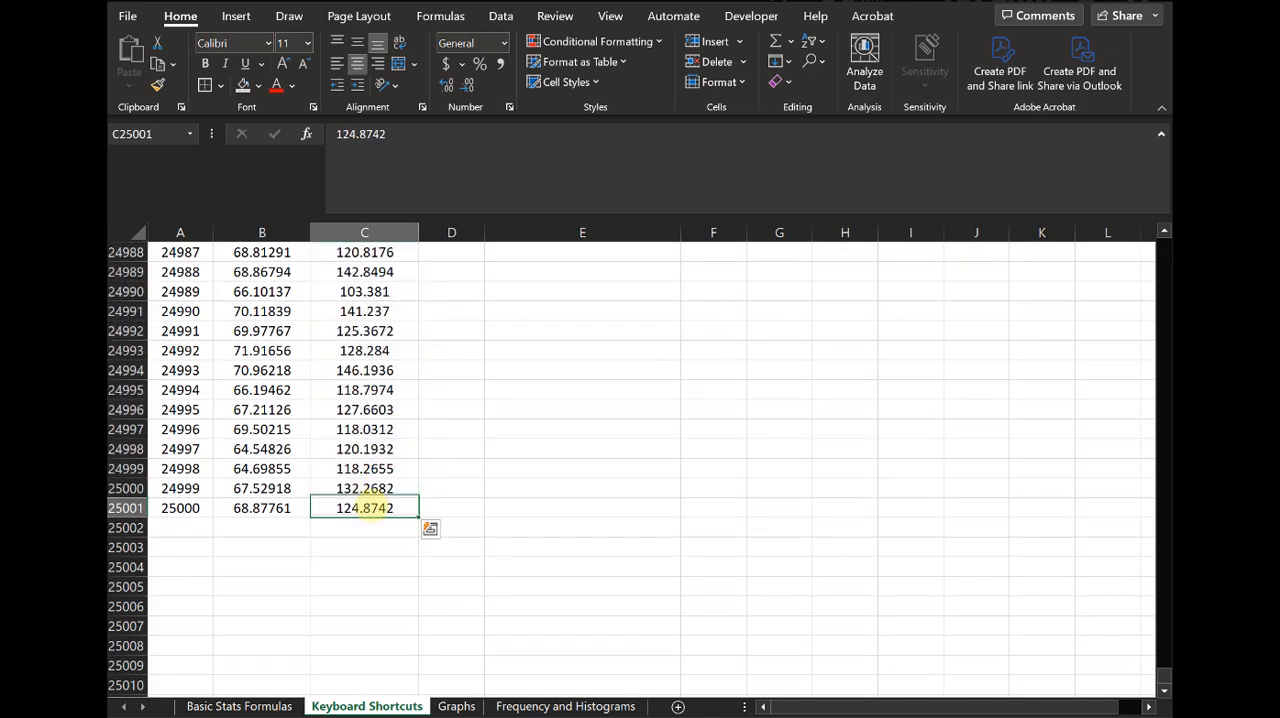
- Check the last height and weight cells in row 25001, browse the weight data above, and return to cell A1
{"action": "left_click", "coordinate": [262, 508]}
{"action": "left_click", "coordinate": [360, 512]}
{"action": "left_click", "coordinate": [282, 508]}
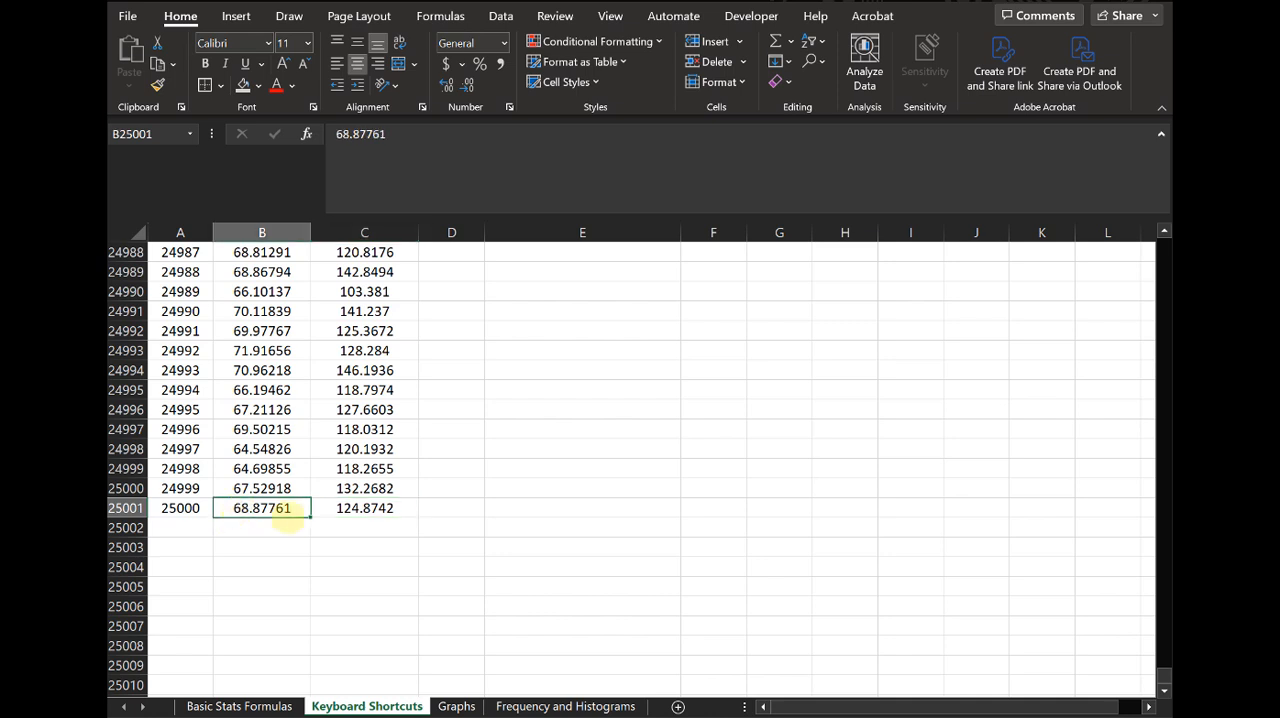
{"action": "left_click", "coordinate": [347, 508]}
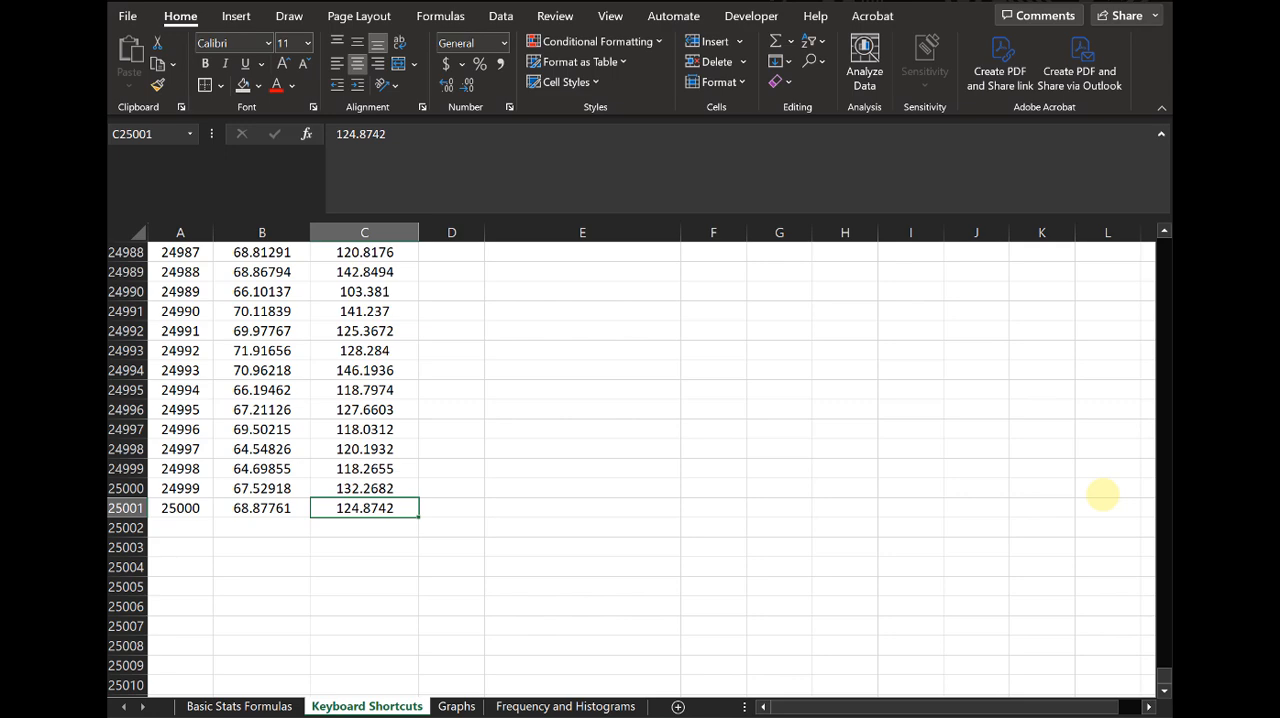
{"action": "scroll", "coordinate": [930, 578], "scroll_direction": "up", "scroll_amount": 9}
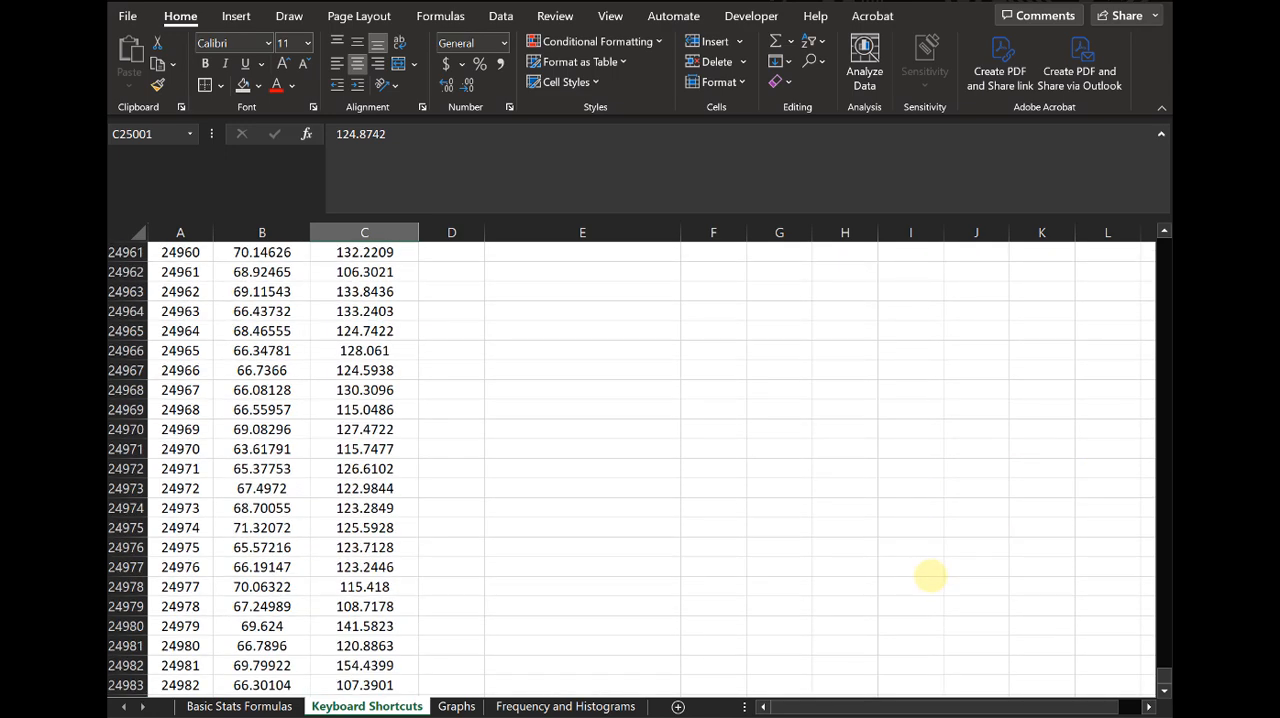
{"action": "scroll", "coordinate": [930, 575], "scroll_direction": "up", "scroll_amount": 20}
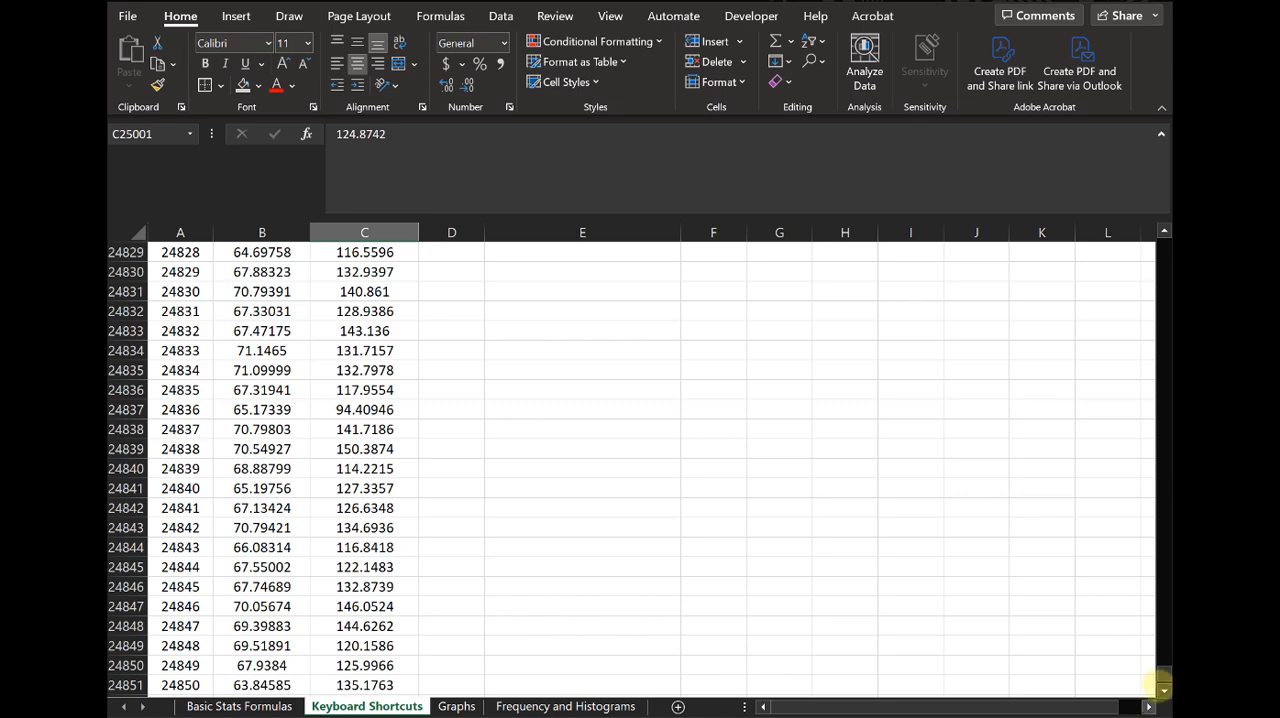
{"action": "left_click_drag", "start_coordinate": [1163, 686], "coordinate": [1160, 603]}
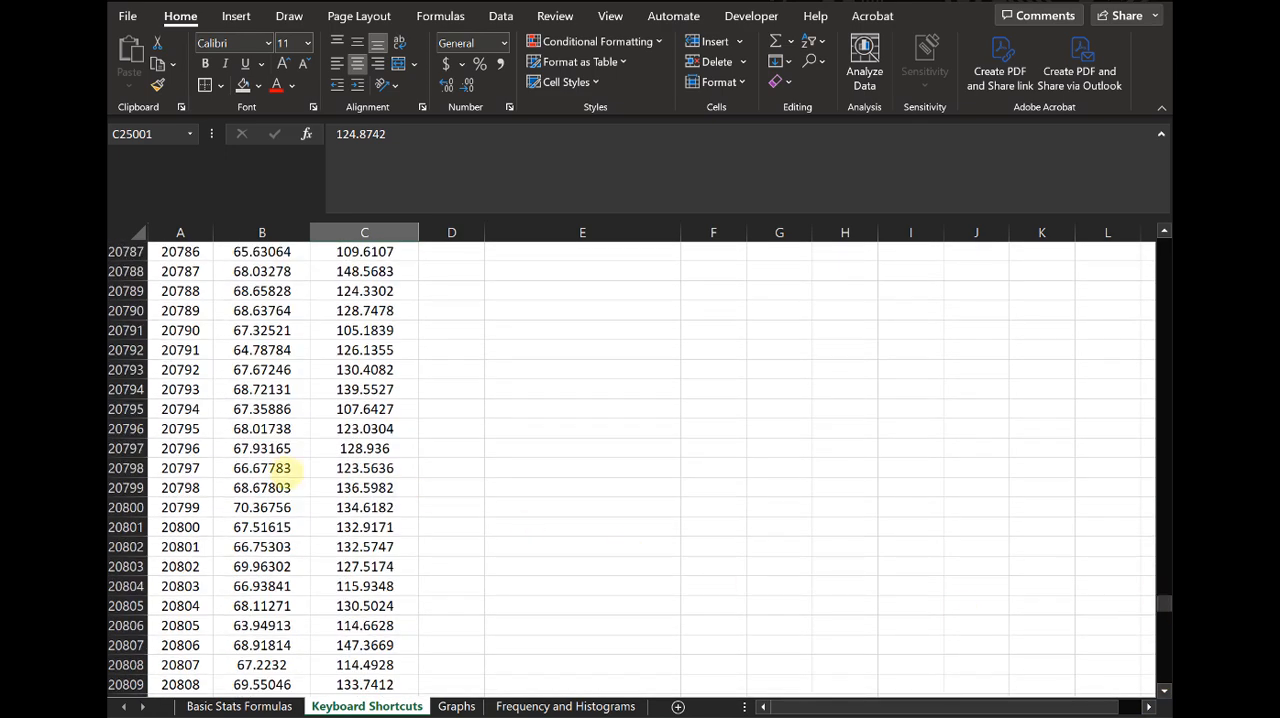
{"action": "left_click", "coordinate": [400, 490]}
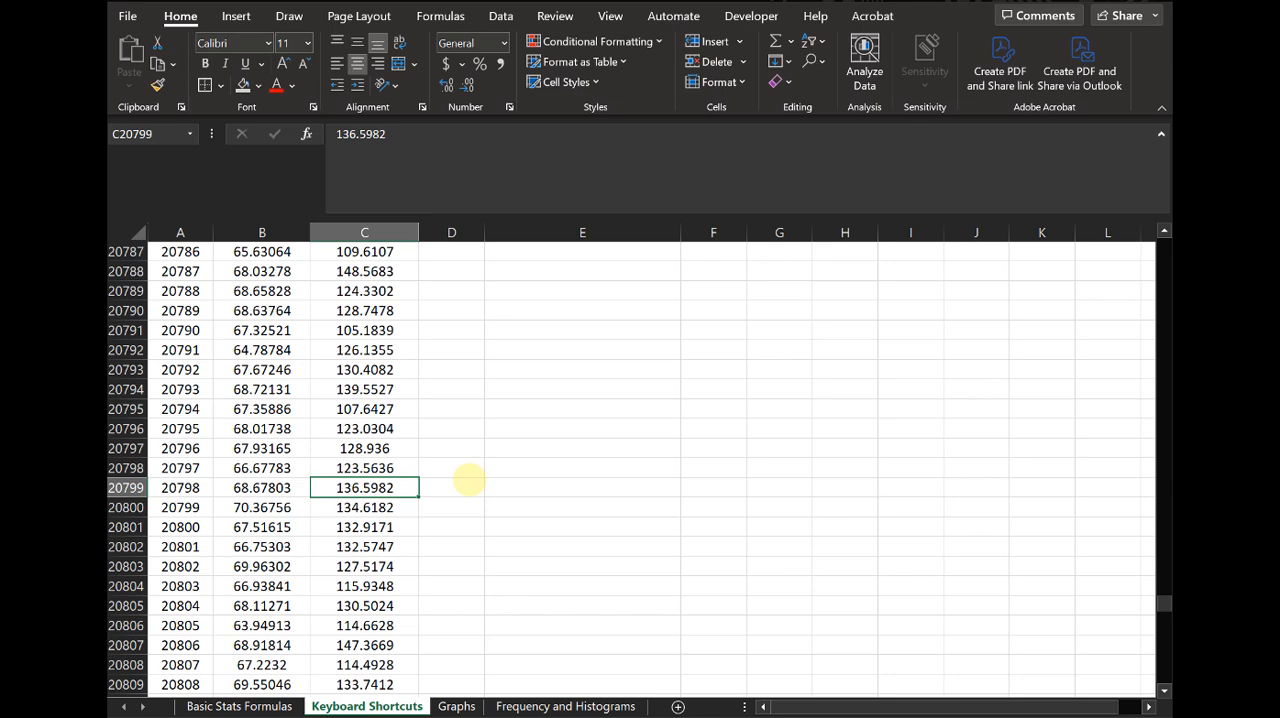
{"action": "key", "text": "ctrl+Home"}
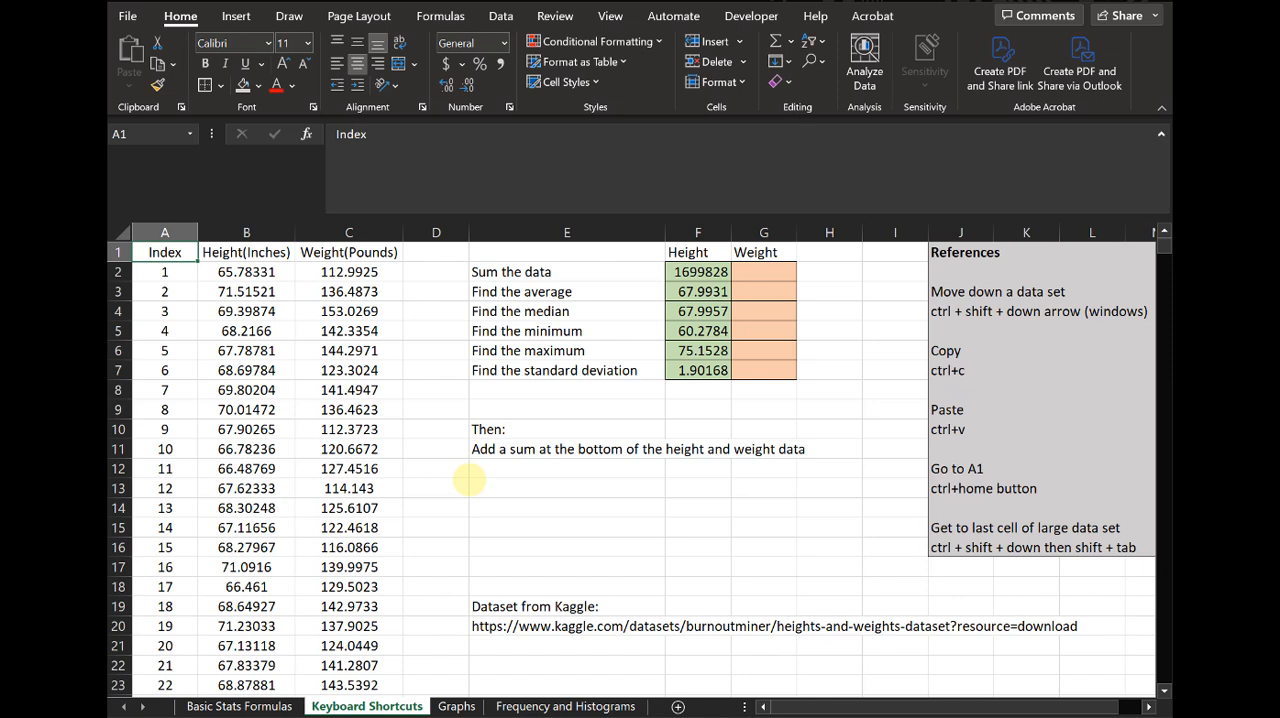
- Copy the height statistics F2:F7 into the Weight cells starting at G2, pasting only the formulas to keep the orange fill
{"action": "left_click", "coordinate": [783, 268]}
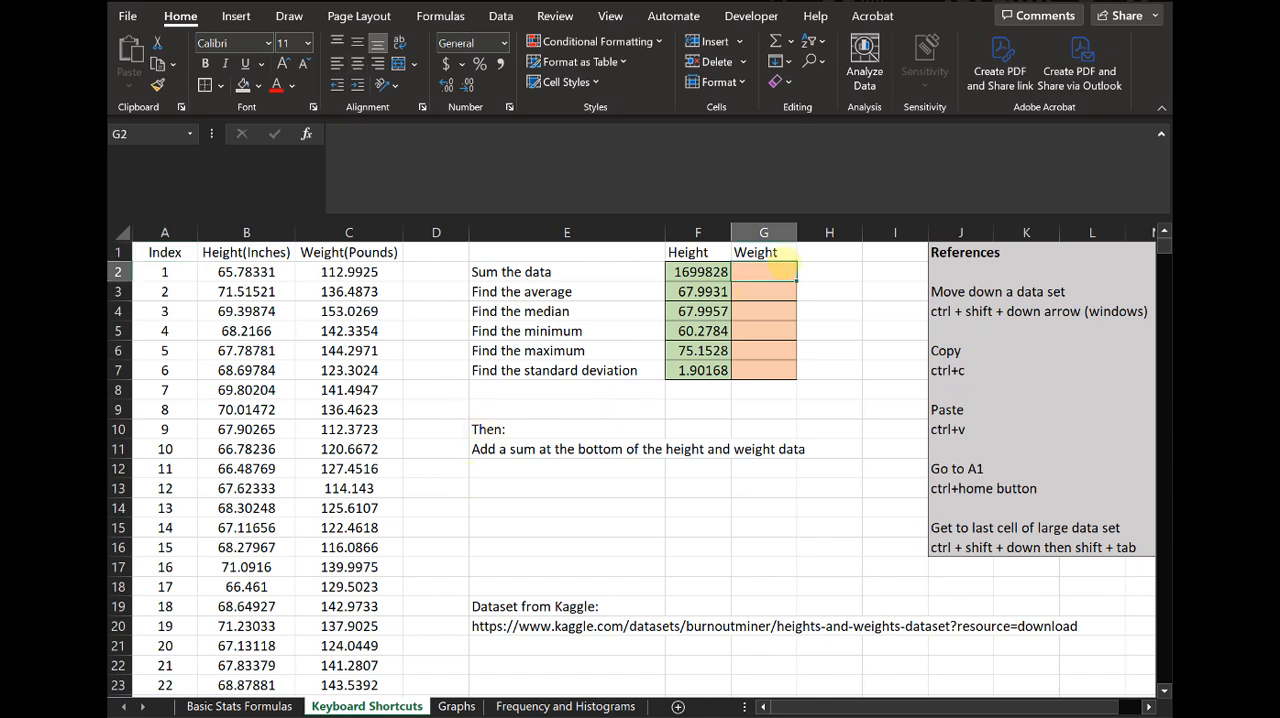
{"action": "key", "text": "Down"}
{"action": "key", "text": "Down"}
{"action": "key", "text": "Down"}
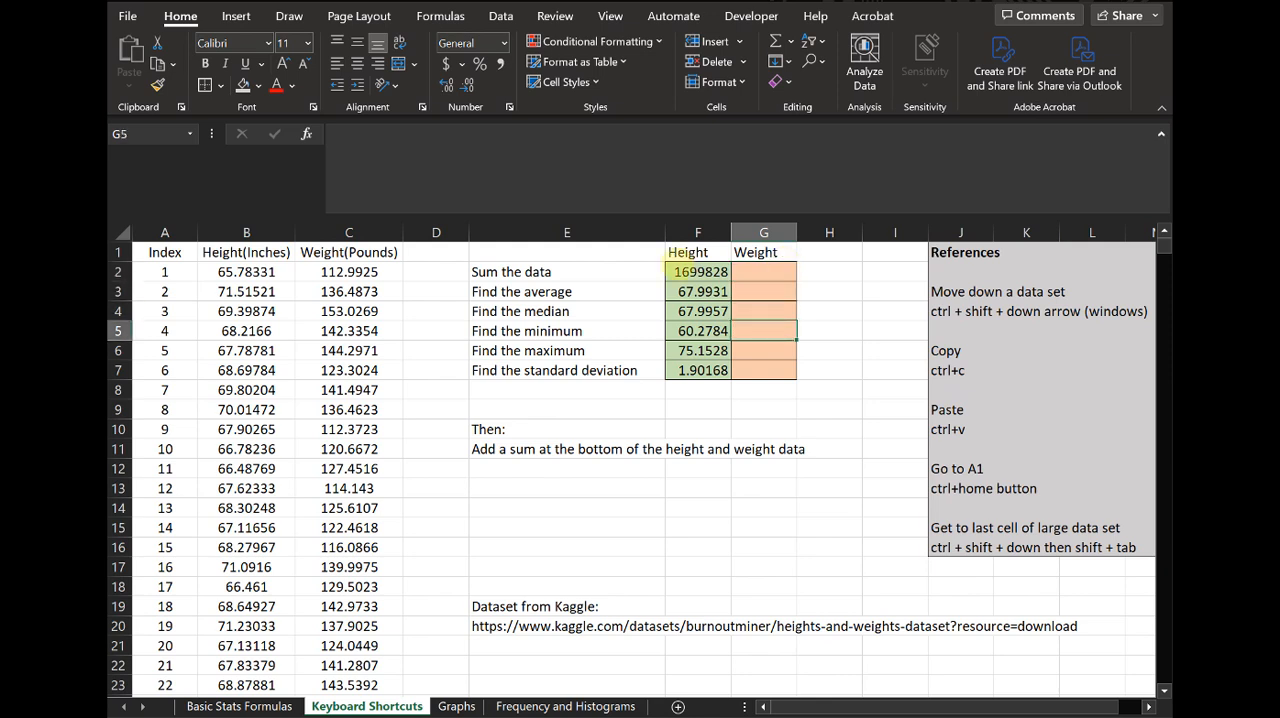
{"action": "left_click_drag", "start_coordinate": [700, 271], "coordinate": [690, 378]}
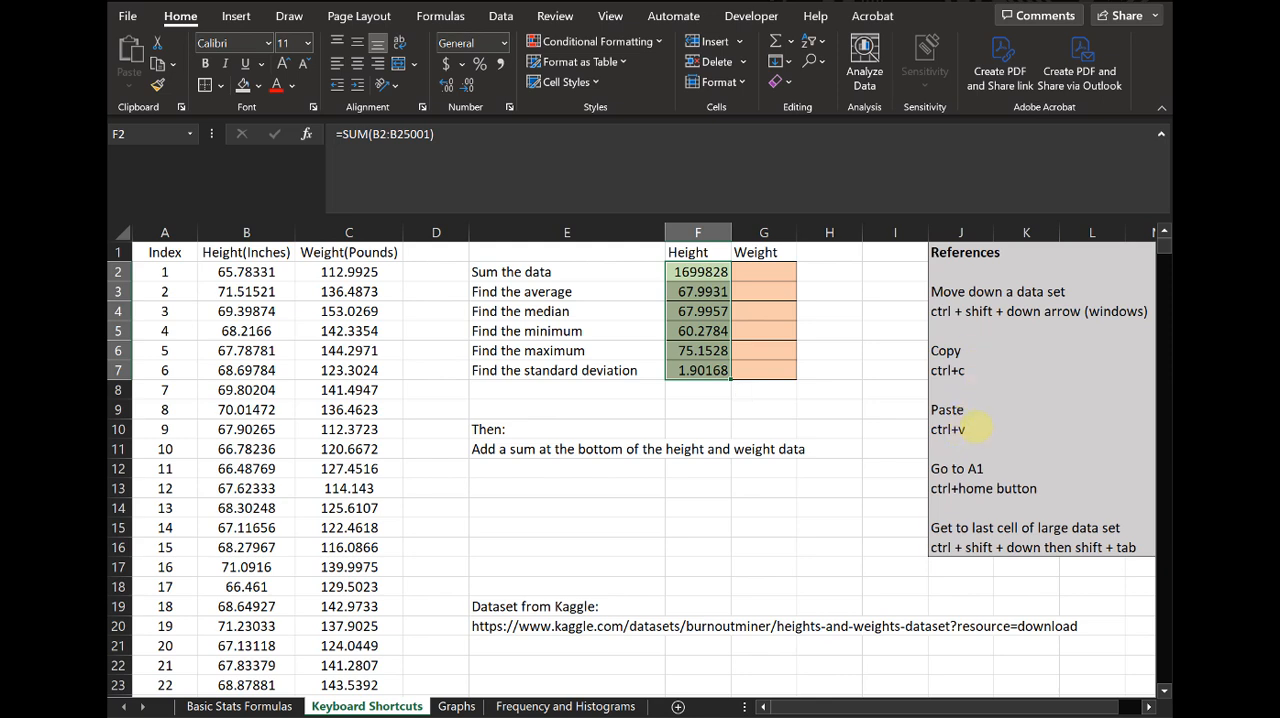
{"action": "key", "text": "ctrl+v"}
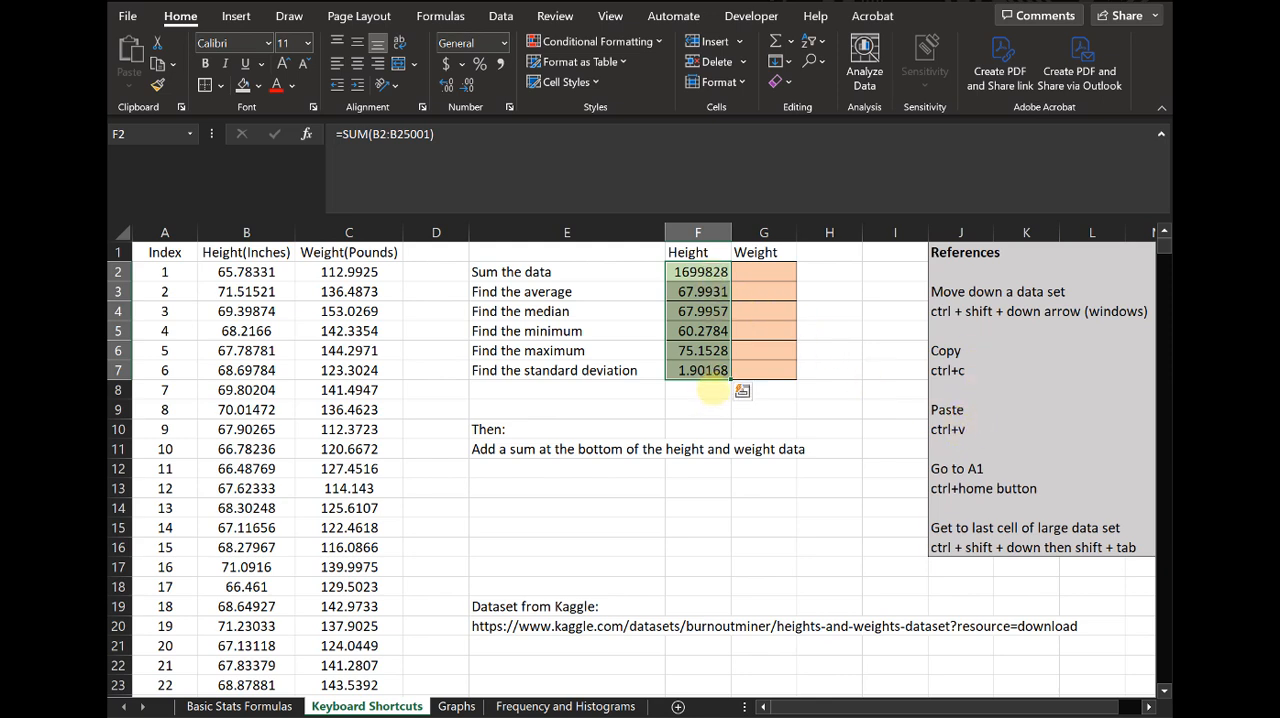
{"action": "key", "text": "ctrl+c"}
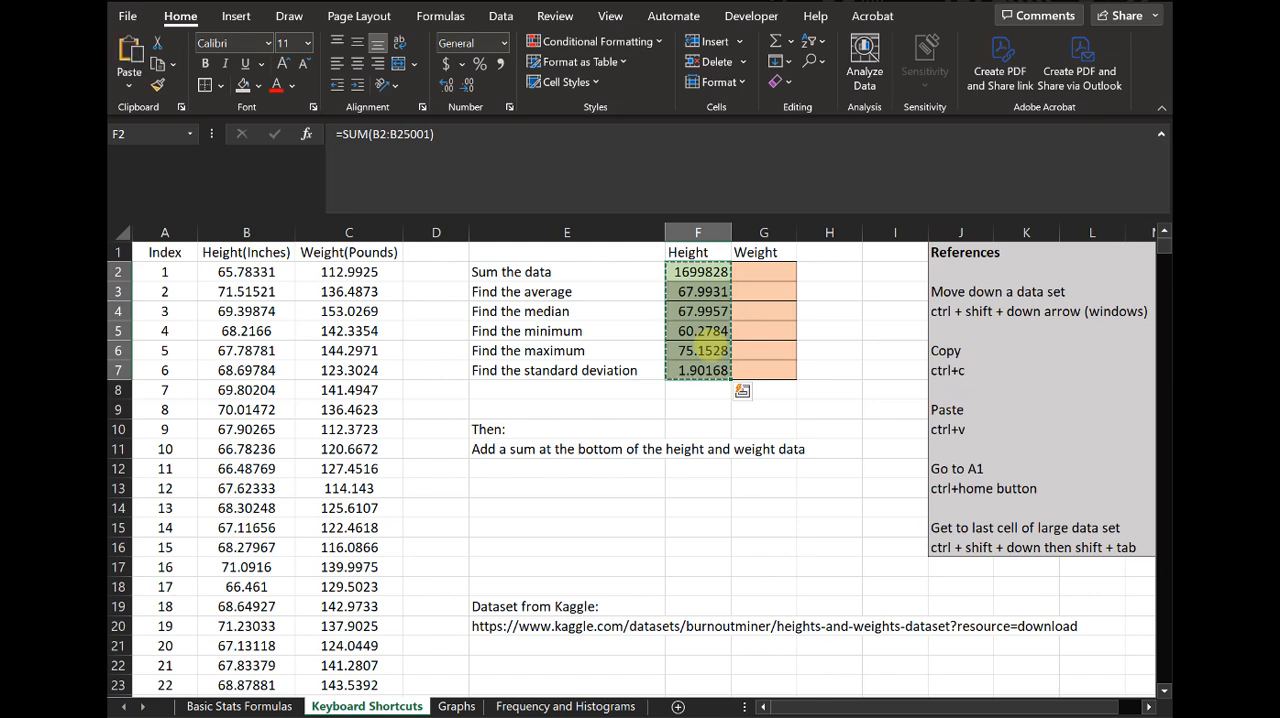
{"action": "key", "text": "Right"}
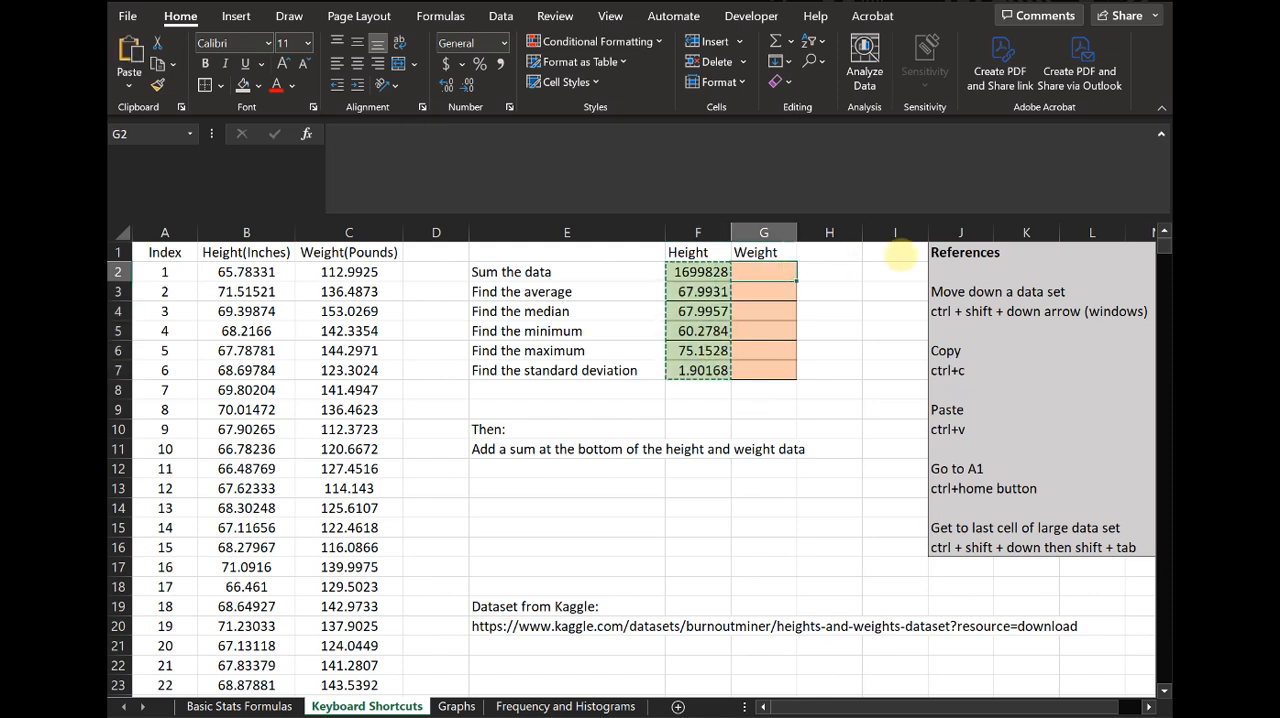
{"action": "key", "text": "ctrl+v"}
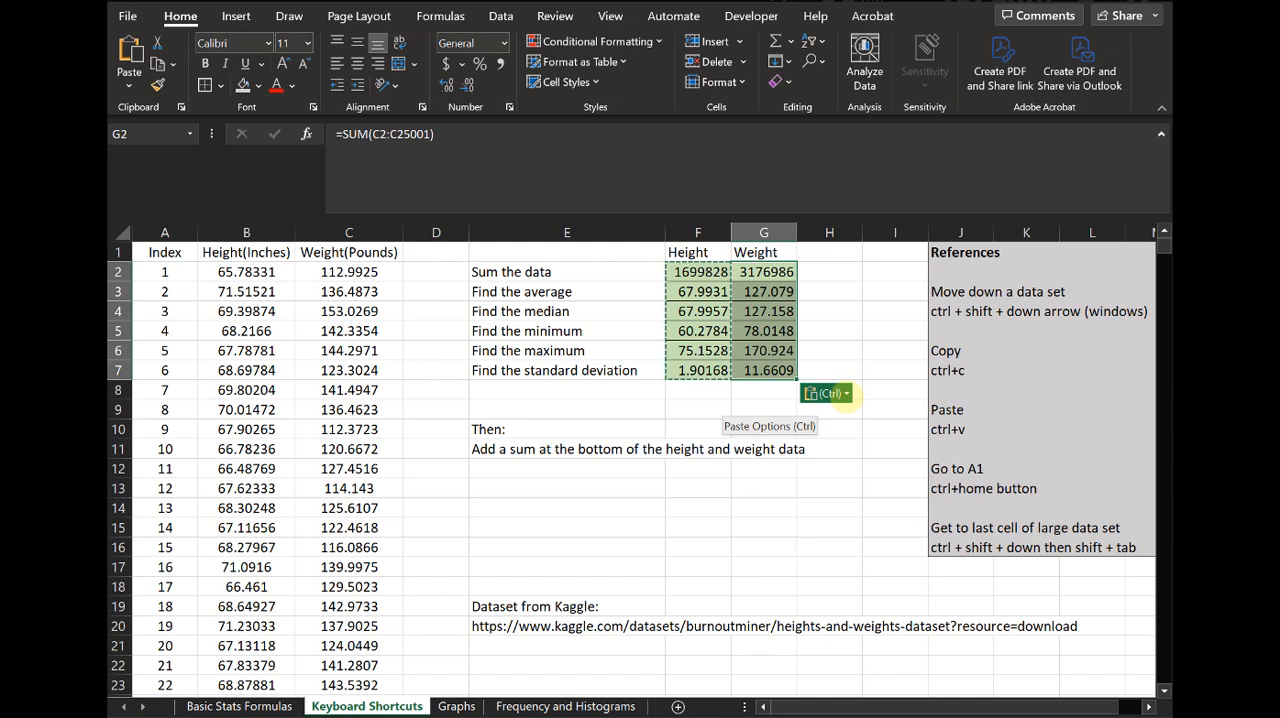
{"action": "left_click", "coordinate": [830, 393]}
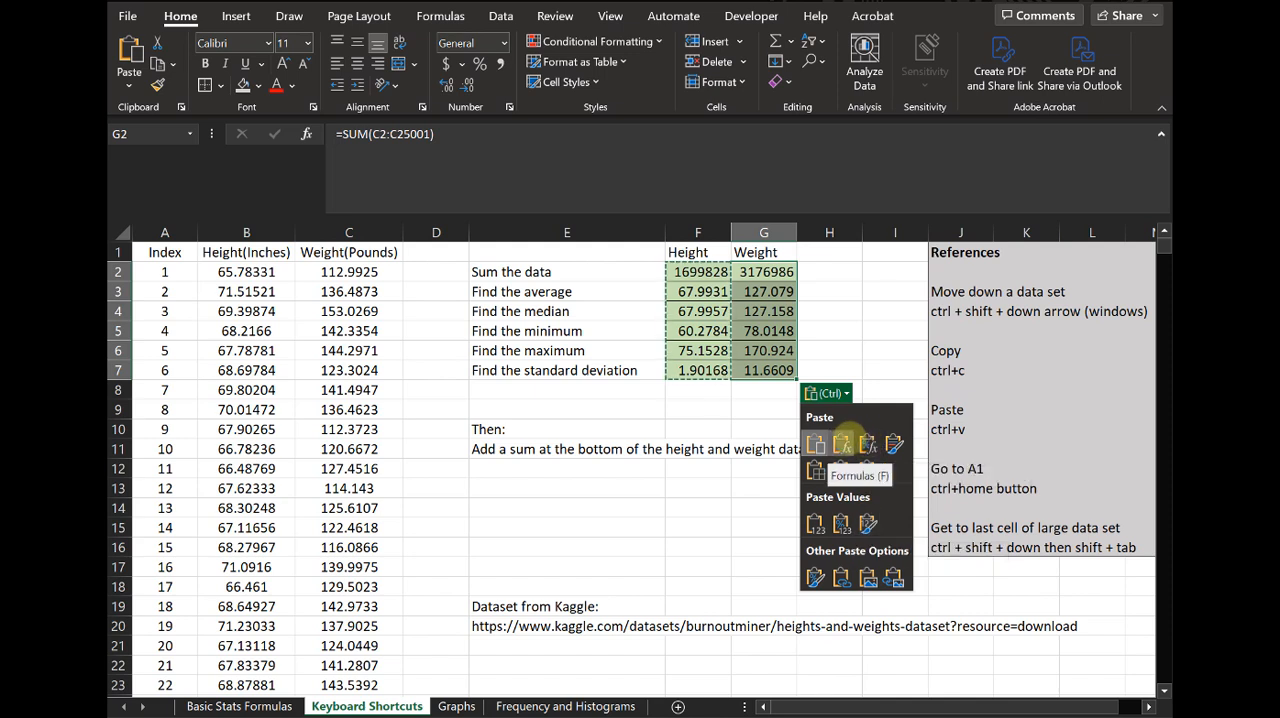
{"action": "left_click", "coordinate": [845, 440]}
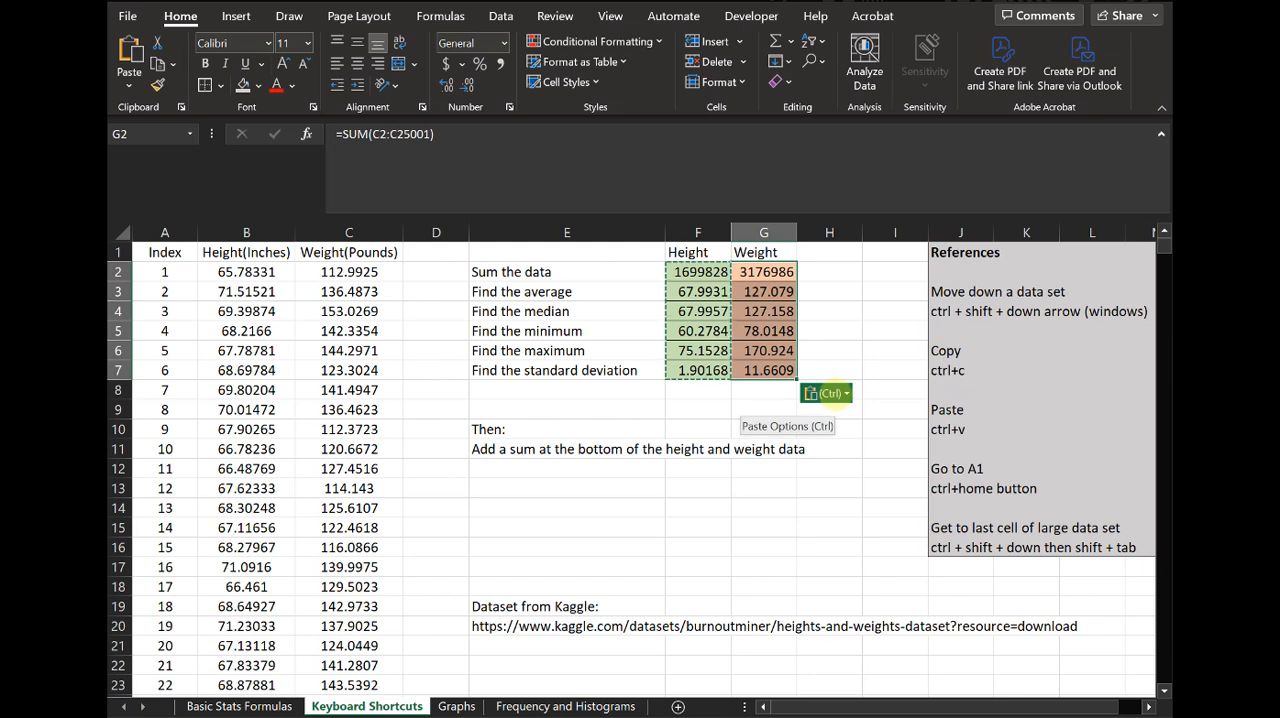
- Paste the copied height statistics onto G2:G7 again as formulas only, using the Formulas paste option
{"action": "left_click_drag", "start_coordinate": [778, 272], "coordinate": [770, 370]}
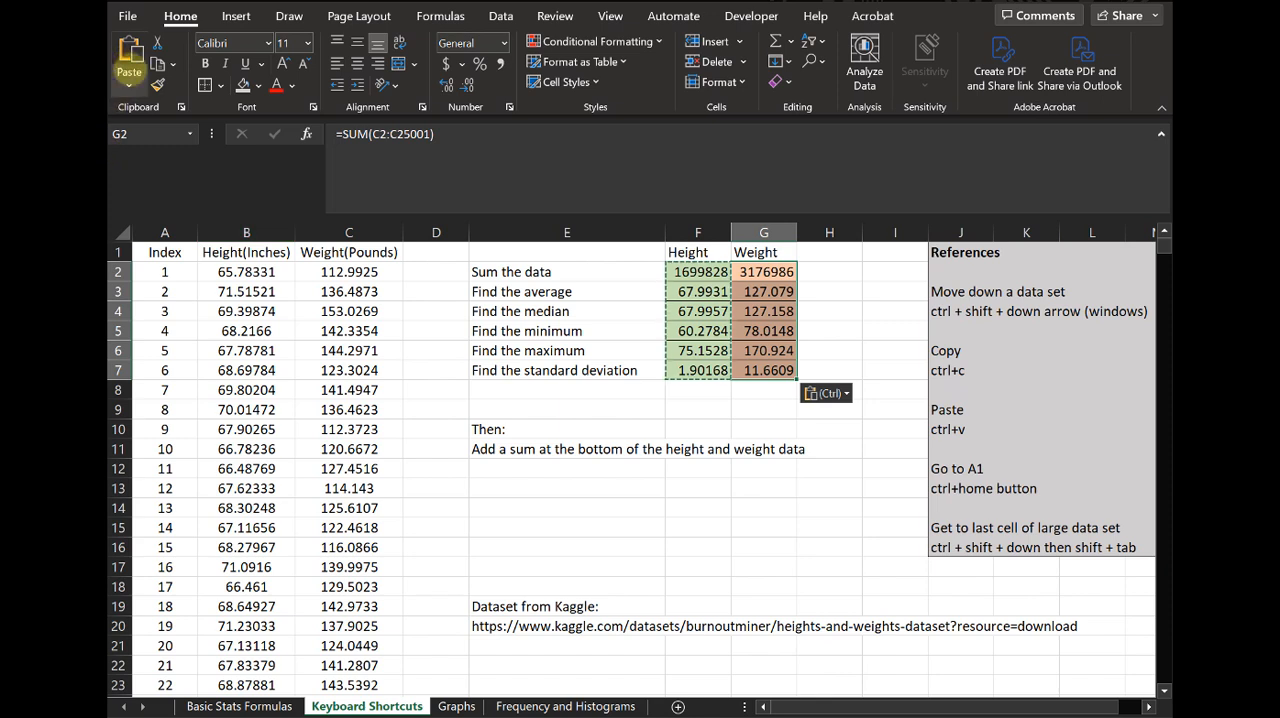
{"action": "left_click", "coordinate": [129, 80]}
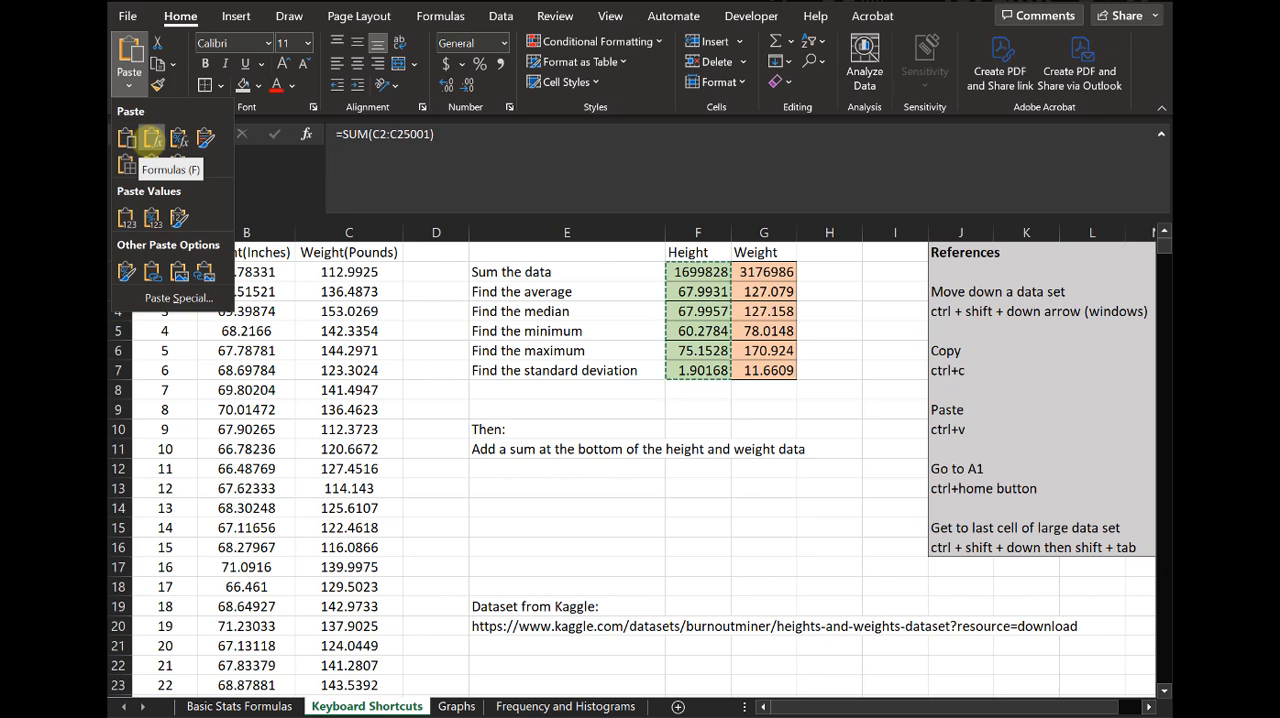
{"action": "left_click", "coordinate": [152, 140]}
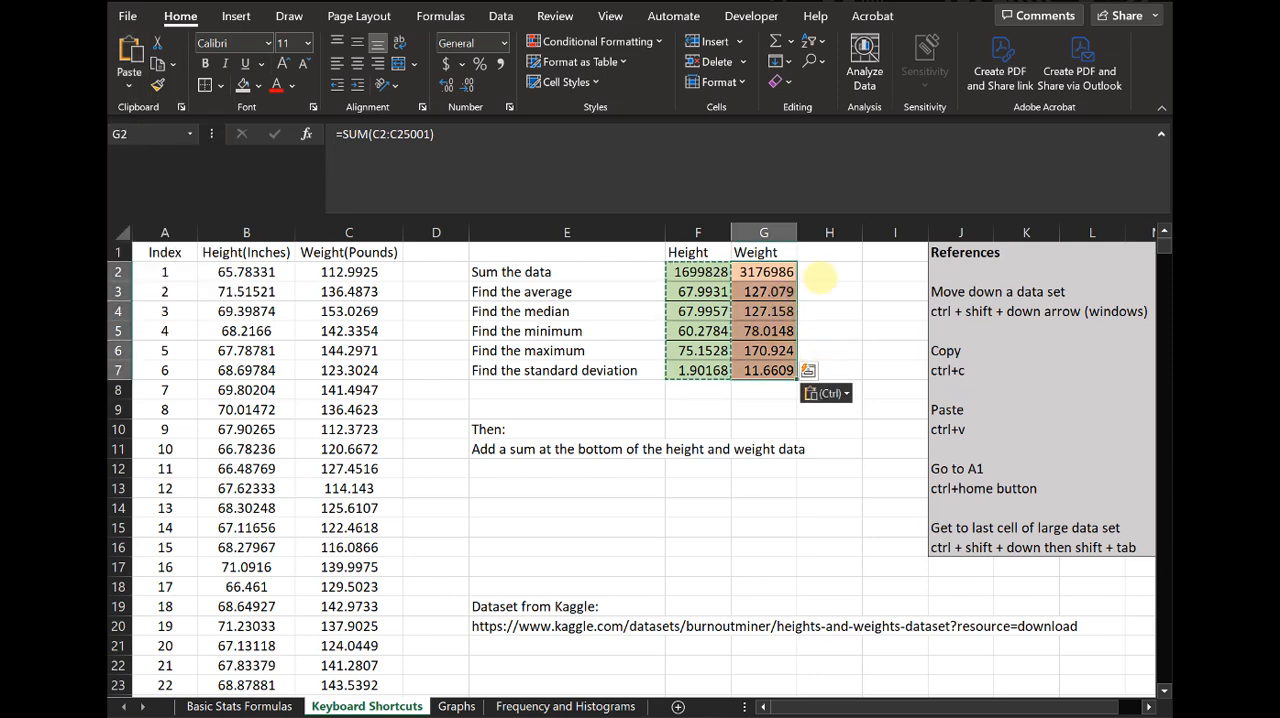
{"action": "left_click", "coordinate": [814, 271]}
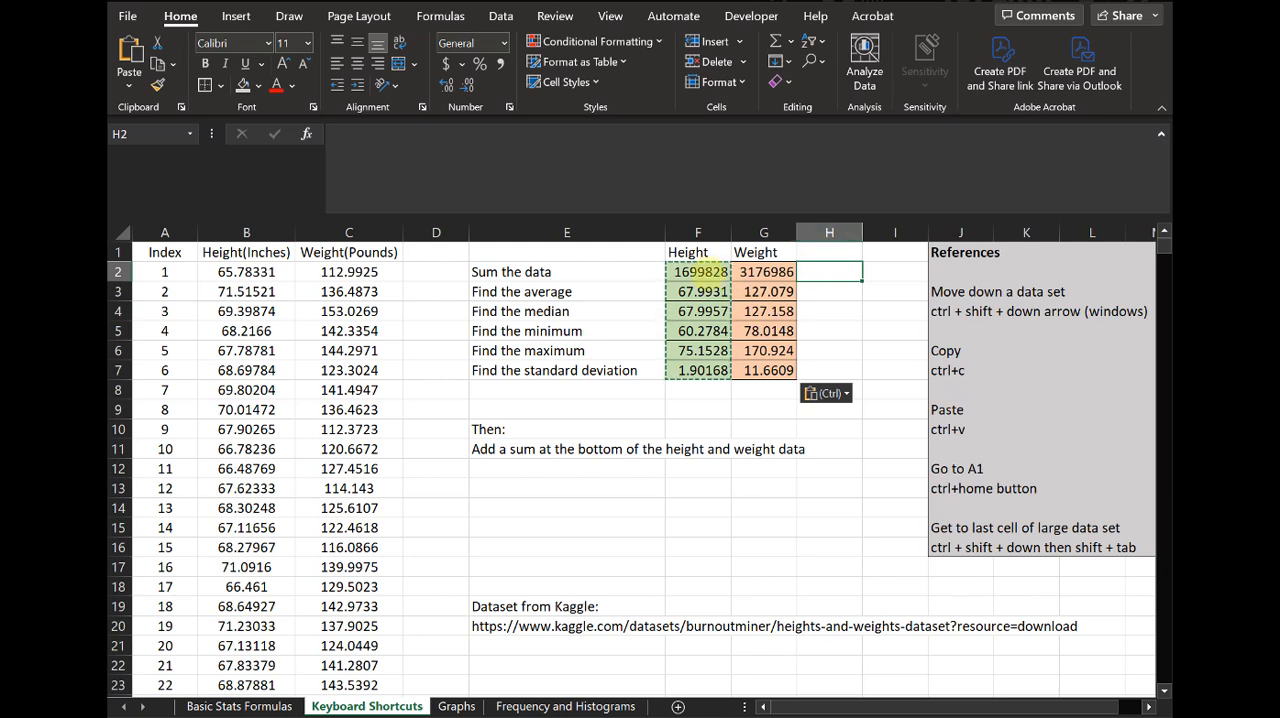
- Paste the copied height statistics into G2:G7 with their source formatting included
{"action": "left_click_drag", "start_coordinate": [700, 271], "coordinate": [704, 362]}
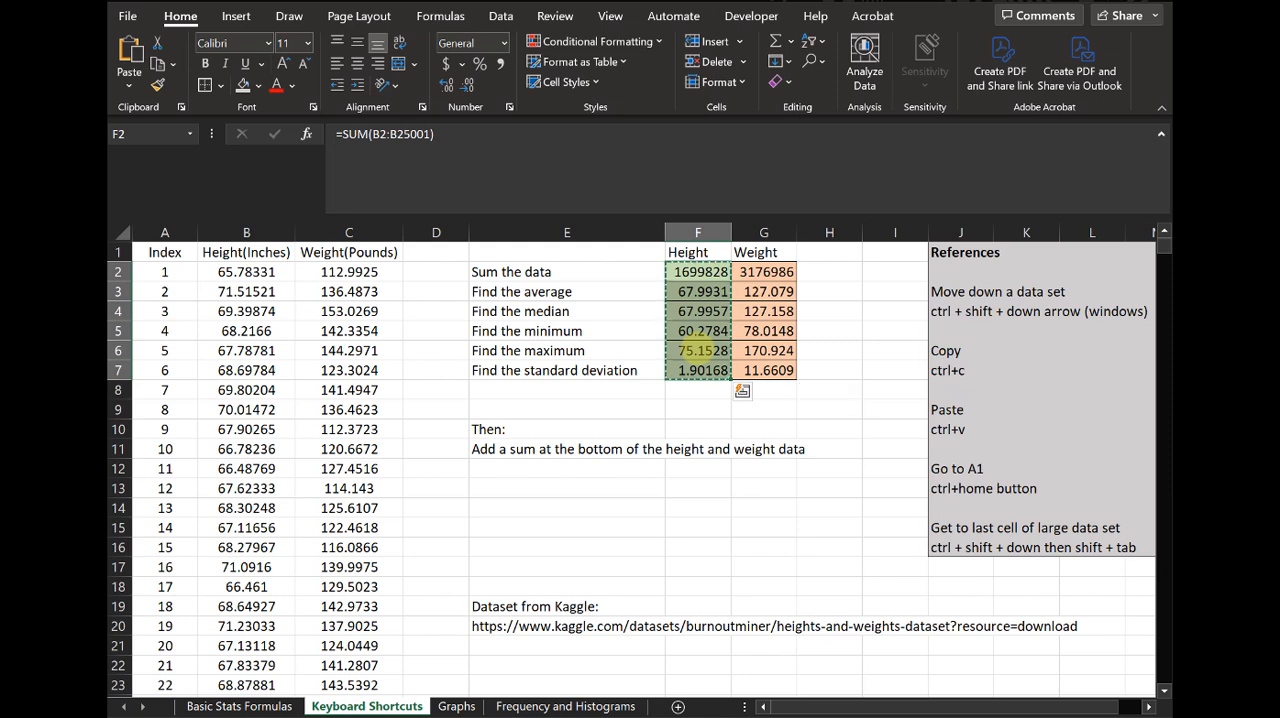
{"action": "left_click", "coordinate": [772, 272]}
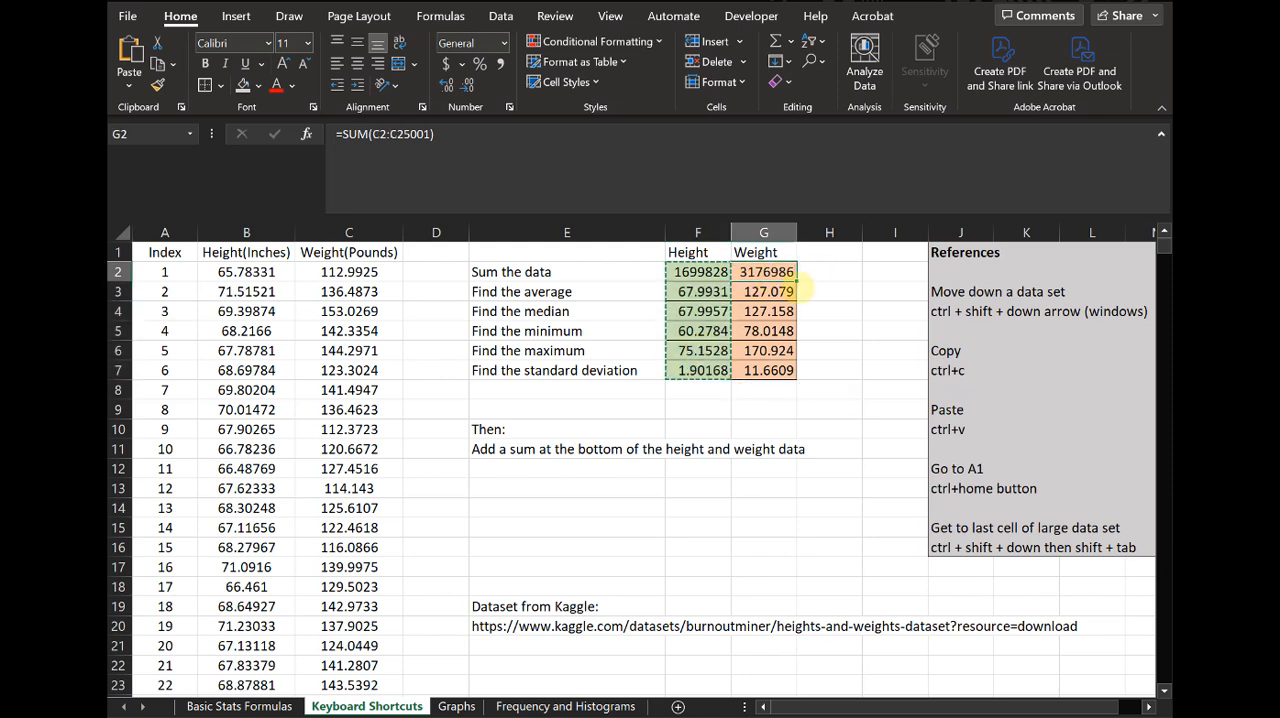
{"action": "key", "text": "ctrl+v"}
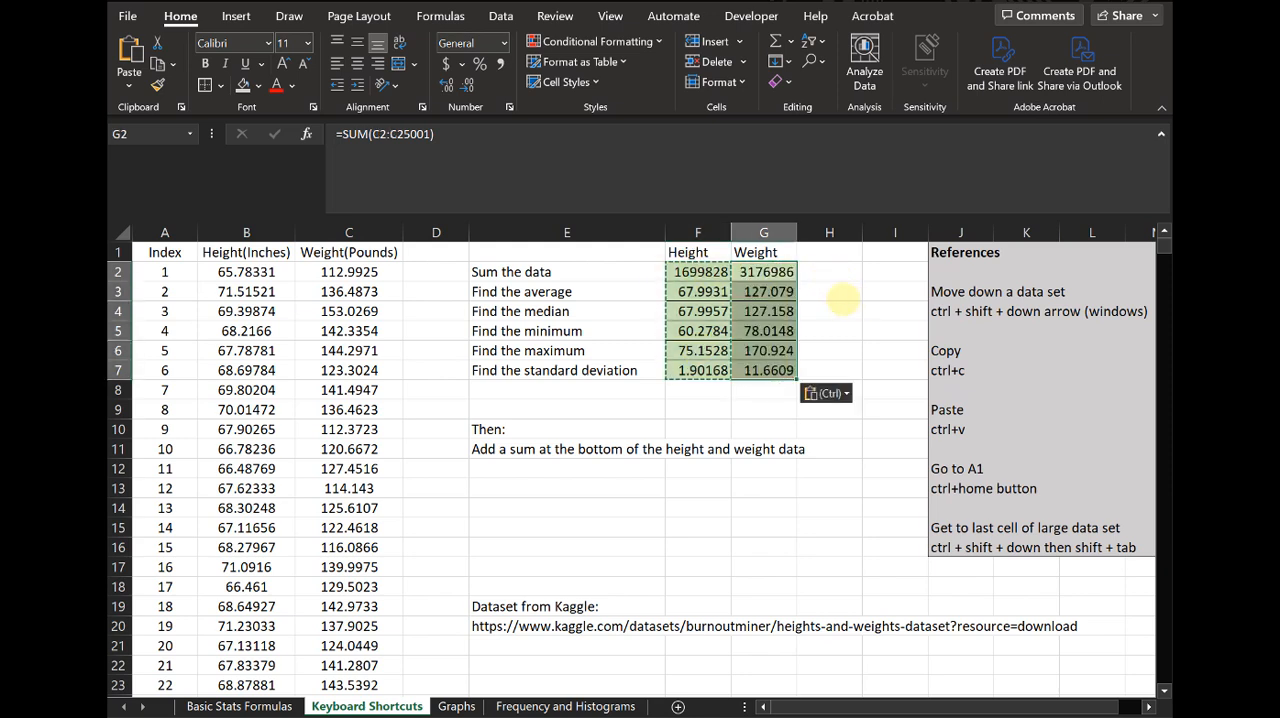
{"action": "left_click", "coordinate": [832, 292]}
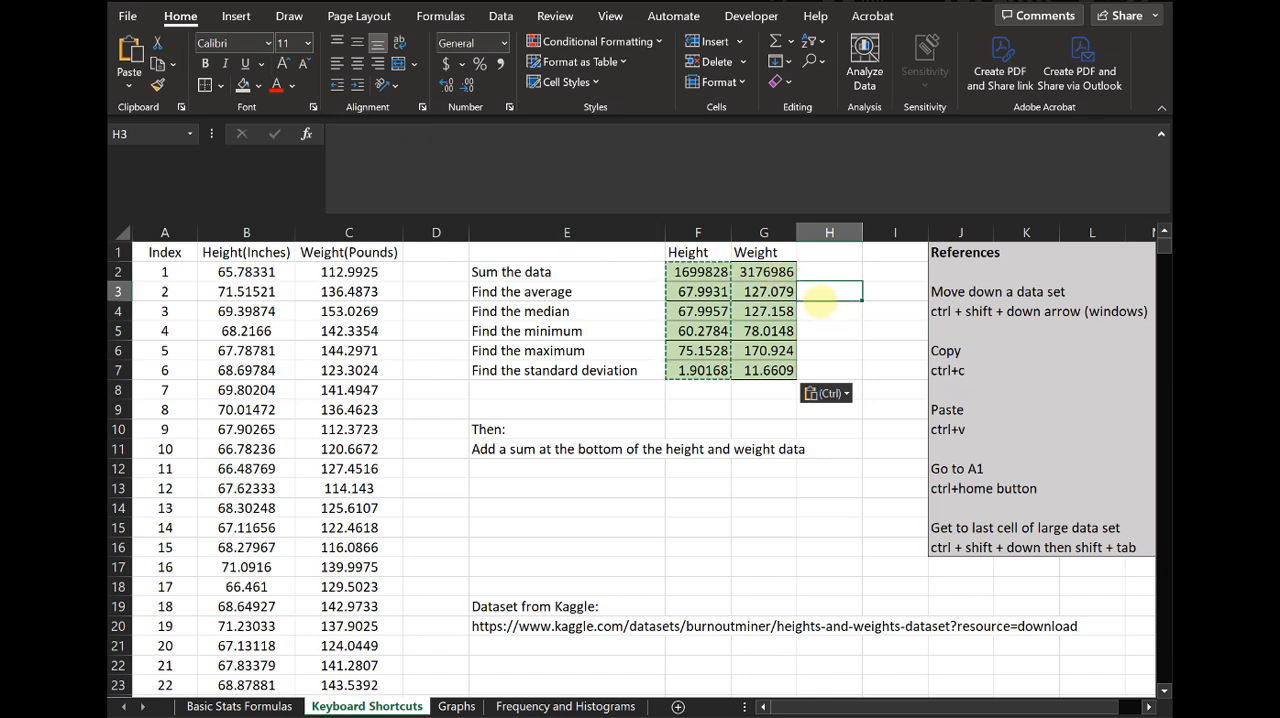
- Fill the Weight cells G2:G7 with a light orange theme color
{"action": "left_click_drag", "start_coordinate": [779, 272], "coordinate": [779, 370]}
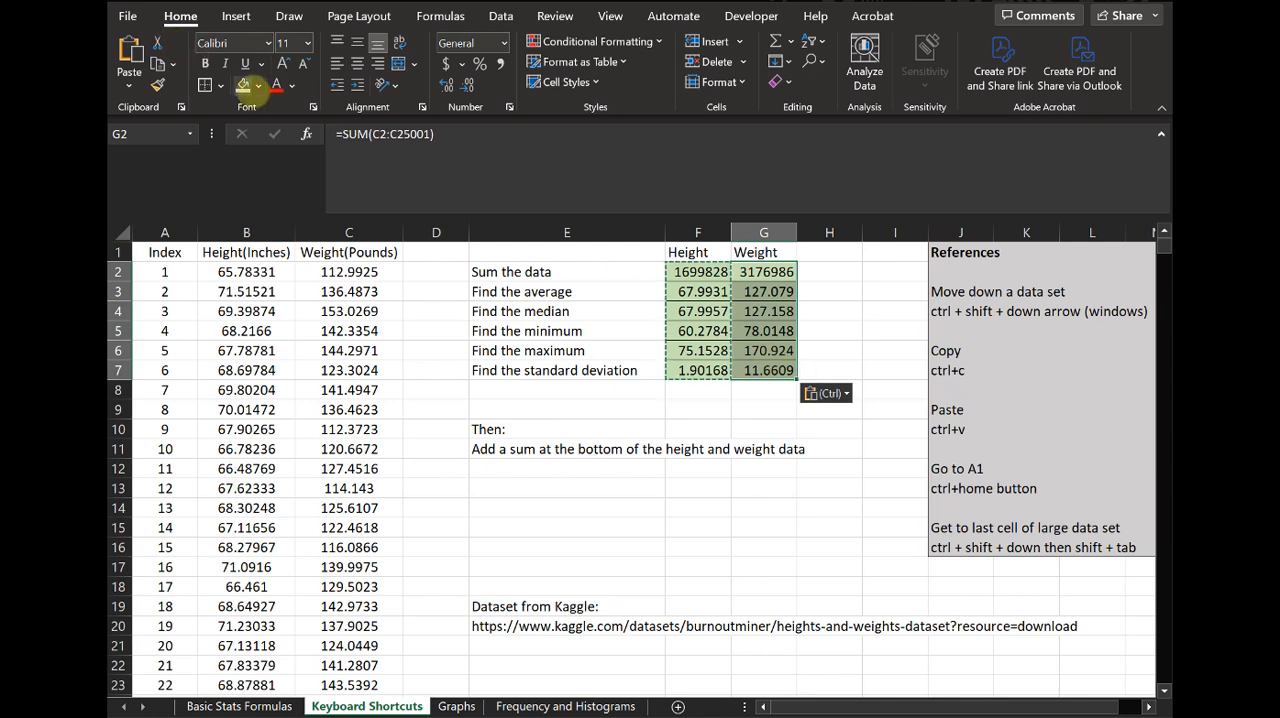
{"action": "left_click", "coordinate": [258, 86]}
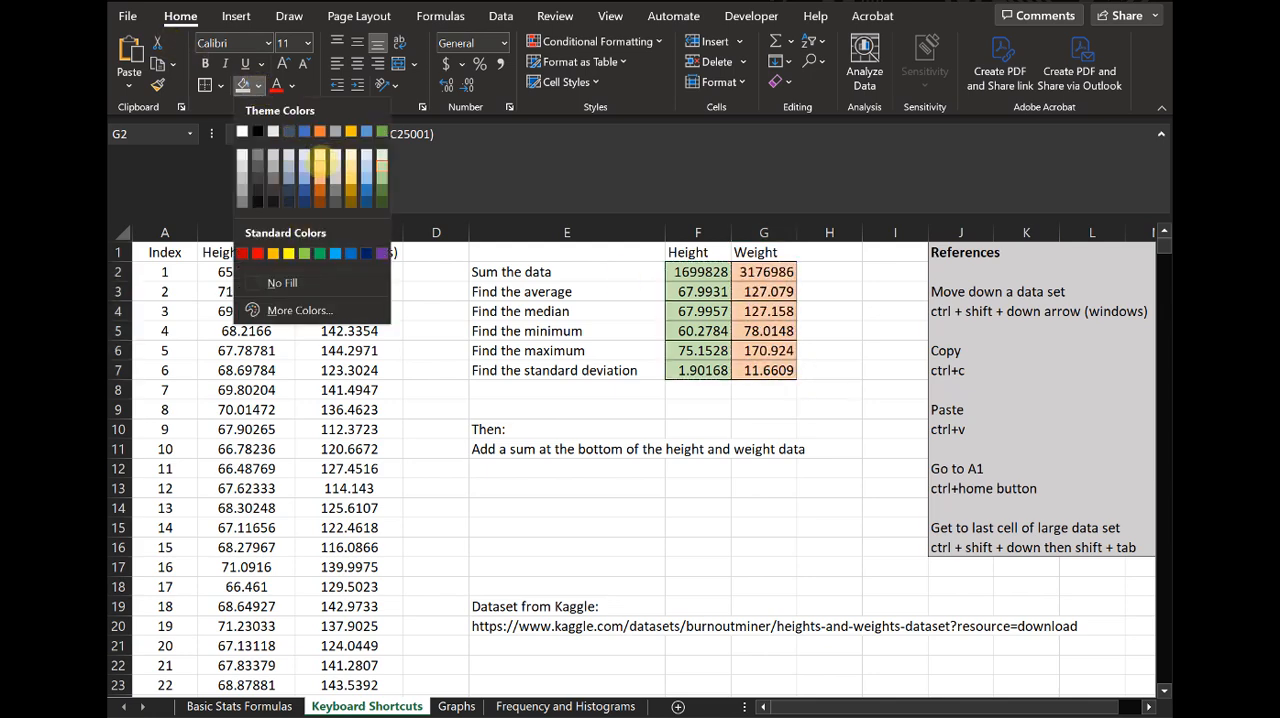
{"action": "left_click", "coordinate": [322, 164]}
{"action": "left_click", "coordinate": [829, 352]}
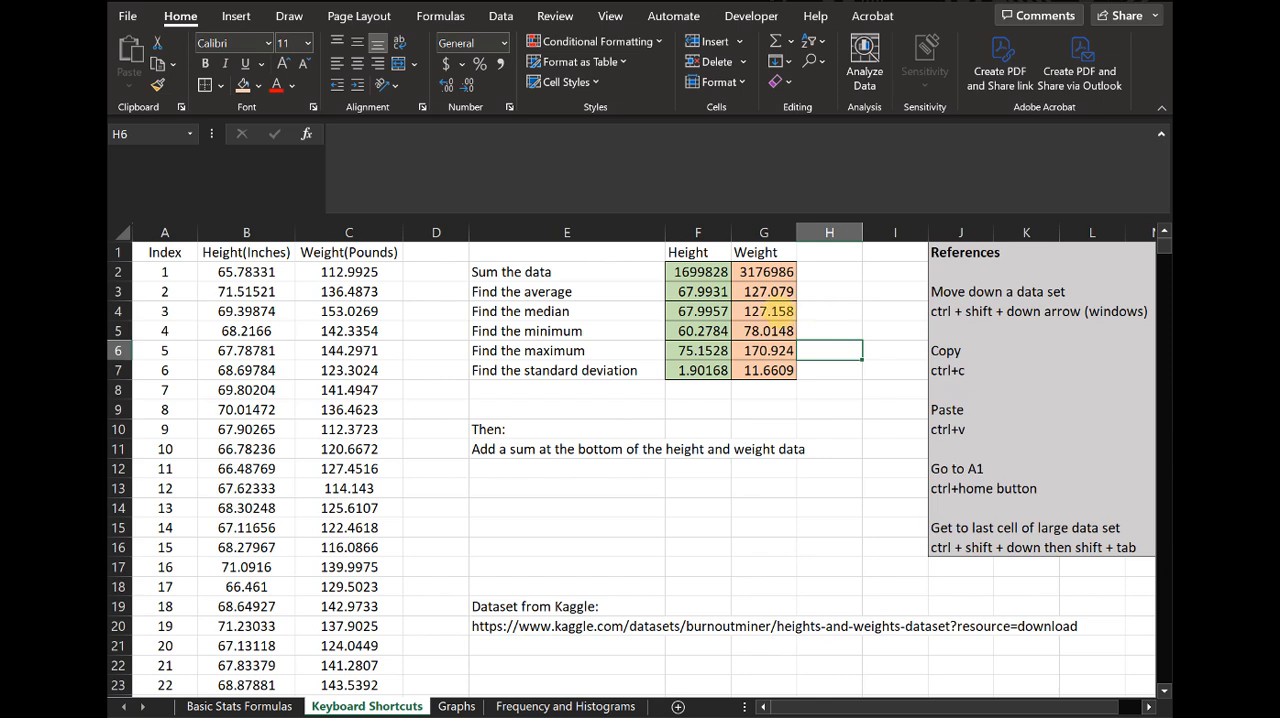
- Compare the range in the weight sum formula in G2 with the one in the height sum formula in F2
{"action": "left_click", "coordinate": [768, 271]}
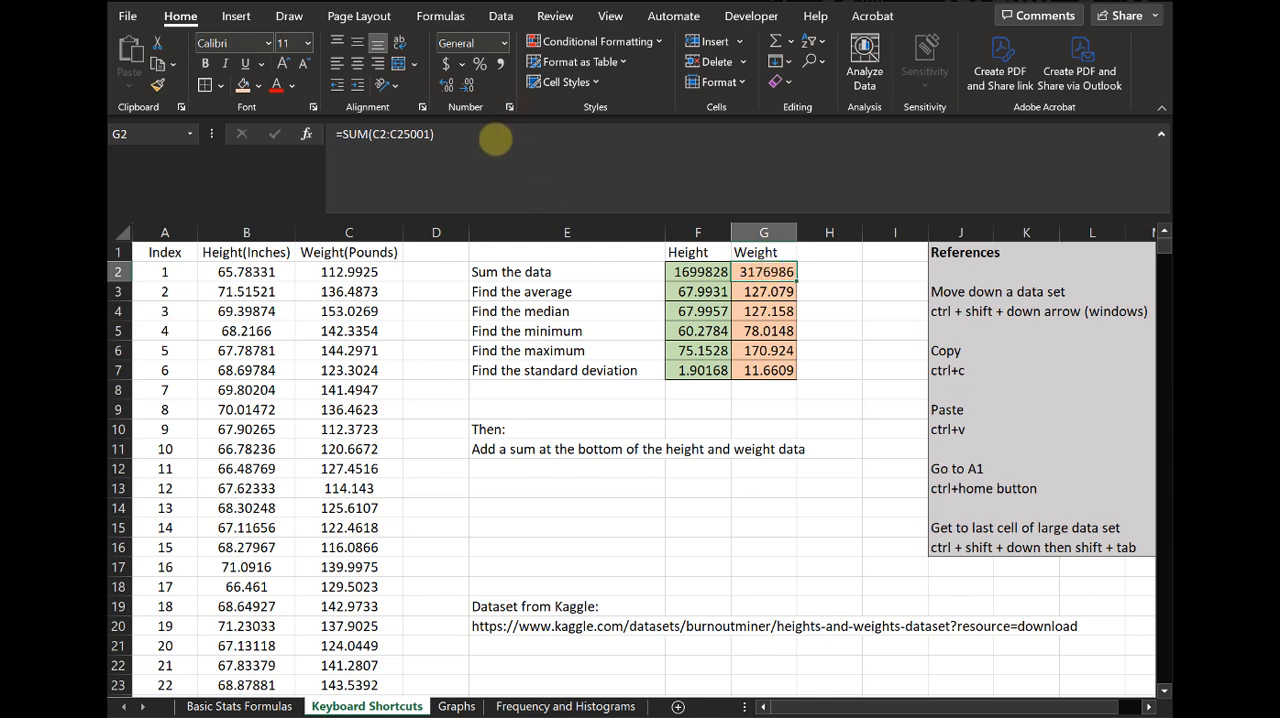
{"action": "left_click", "coordinate": [491, 139]}
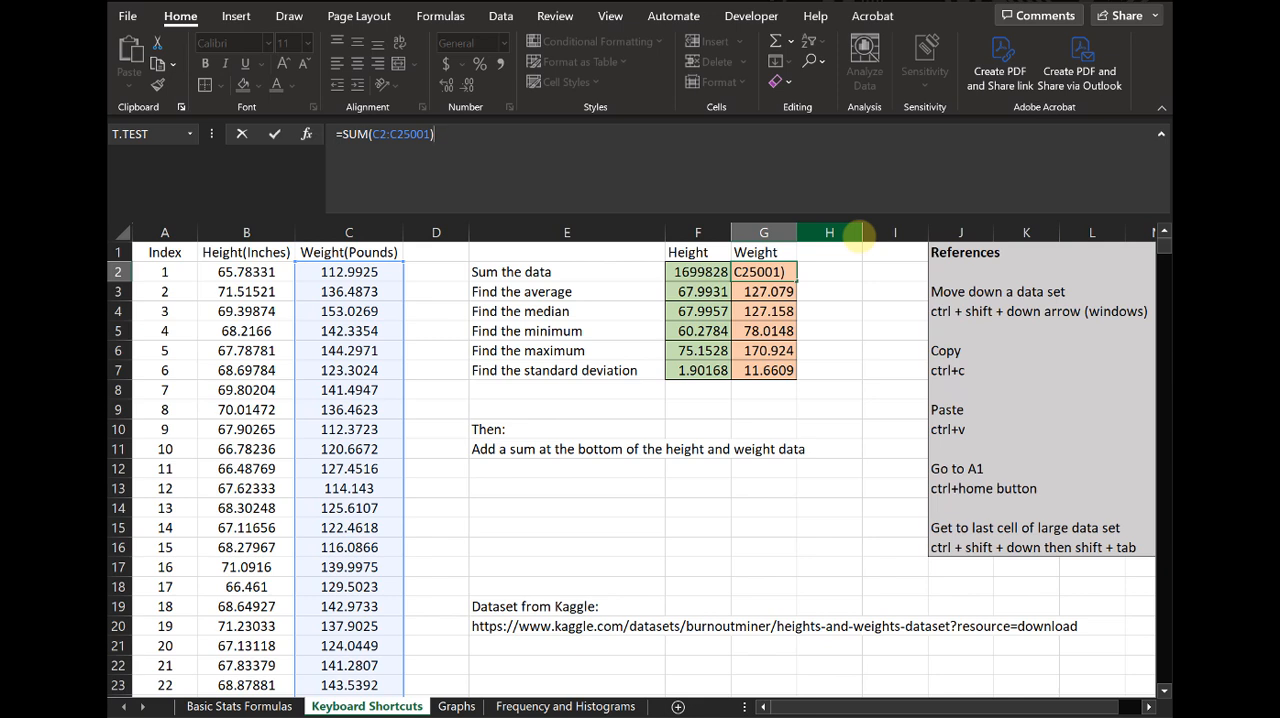
{"action": "key", "text": "ctrl+Return"}
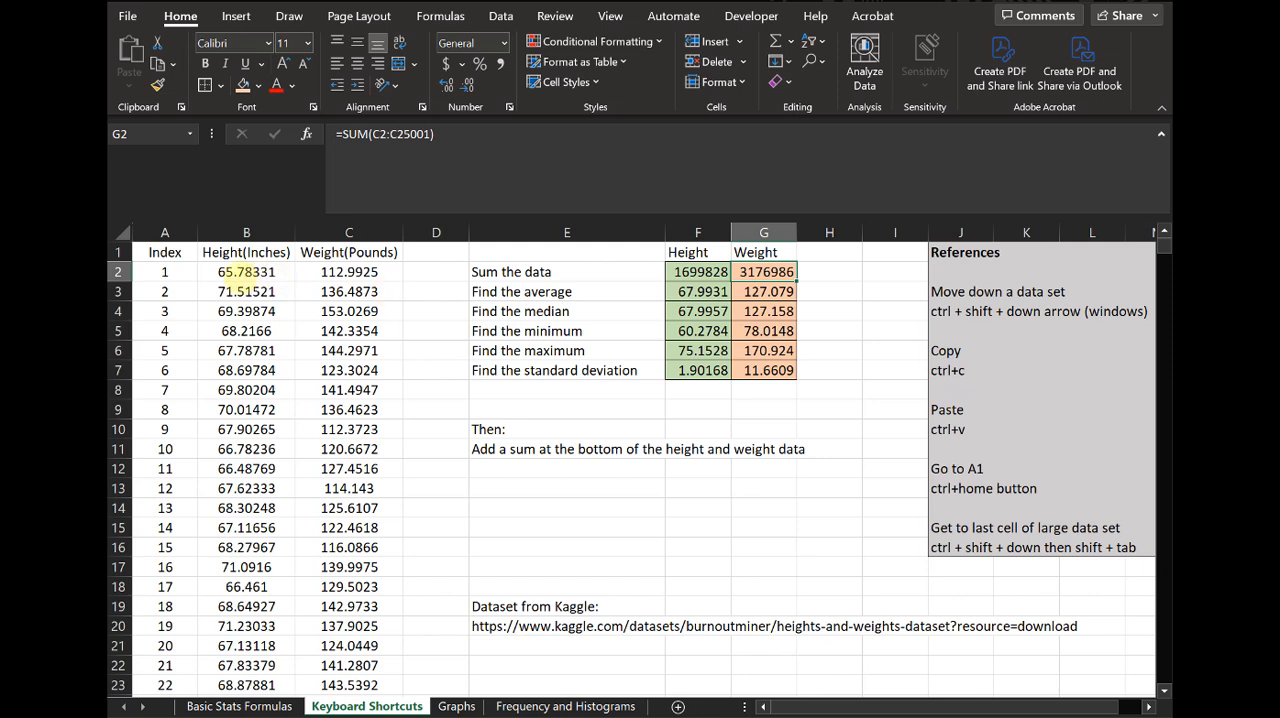
{"action": "left_click", "coordinate": [705, 272]}
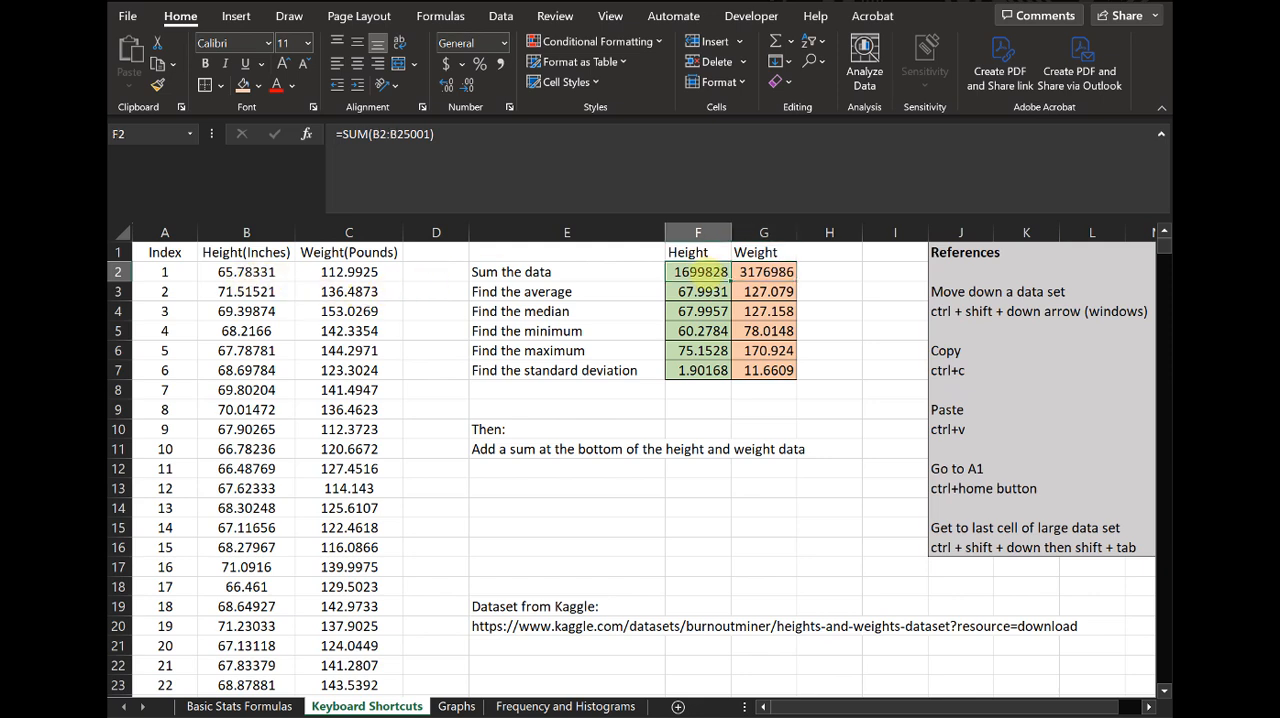
{"action": "key", "text": "Right"}
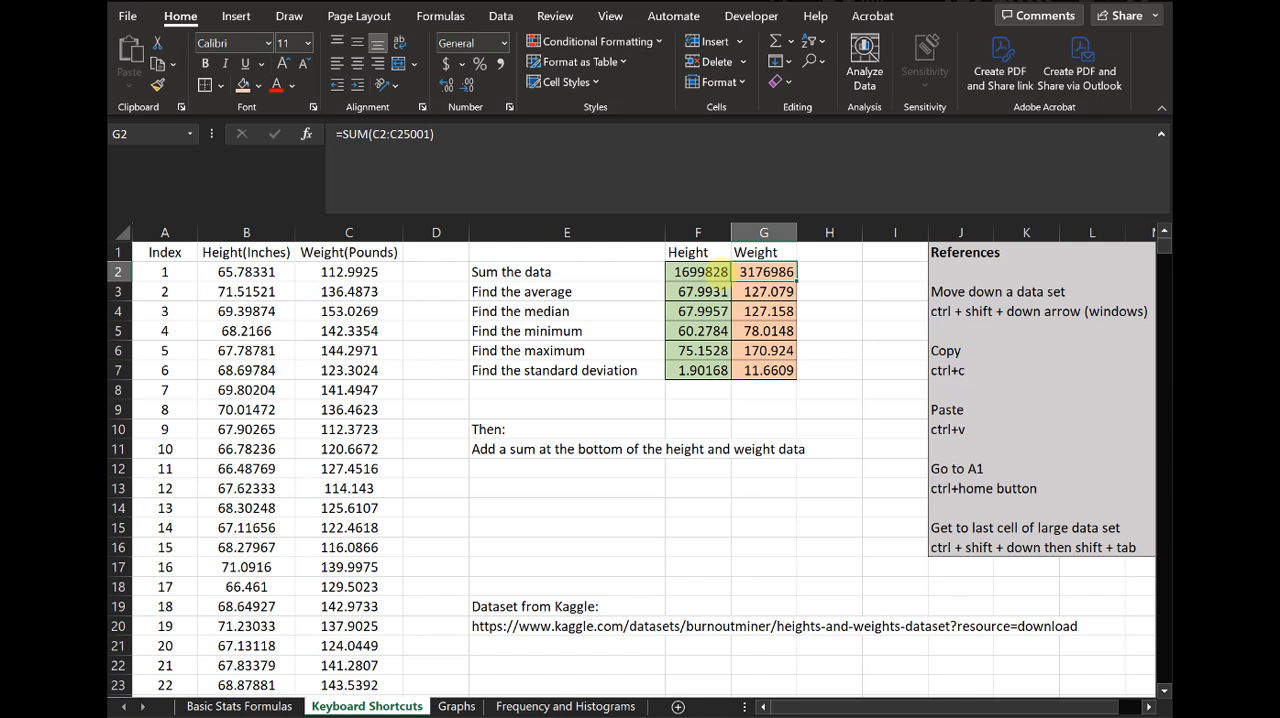
{"action": "key", "text": "Left"}
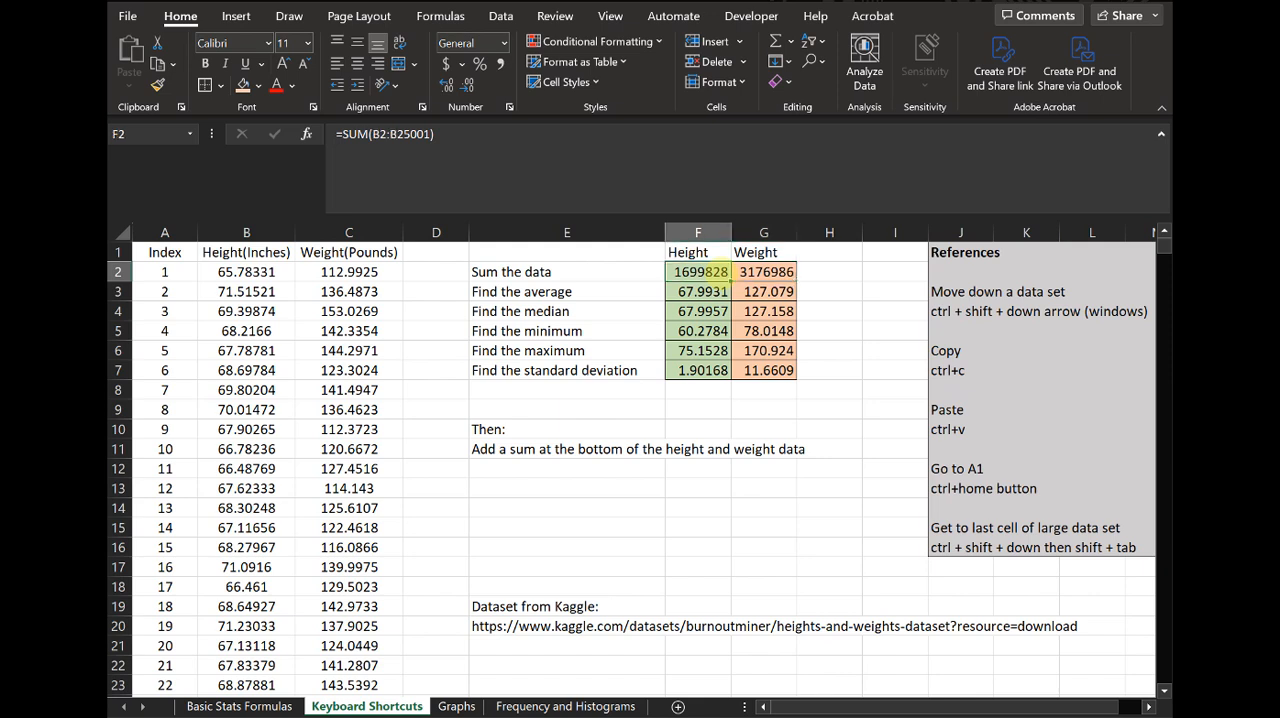
- Fill the height formulas in F2:F7 across into the Weight cells G2:G7
{"action": "left_click_drag", "start_coordinate": [718, 275], "coordinate": [700, 372]}
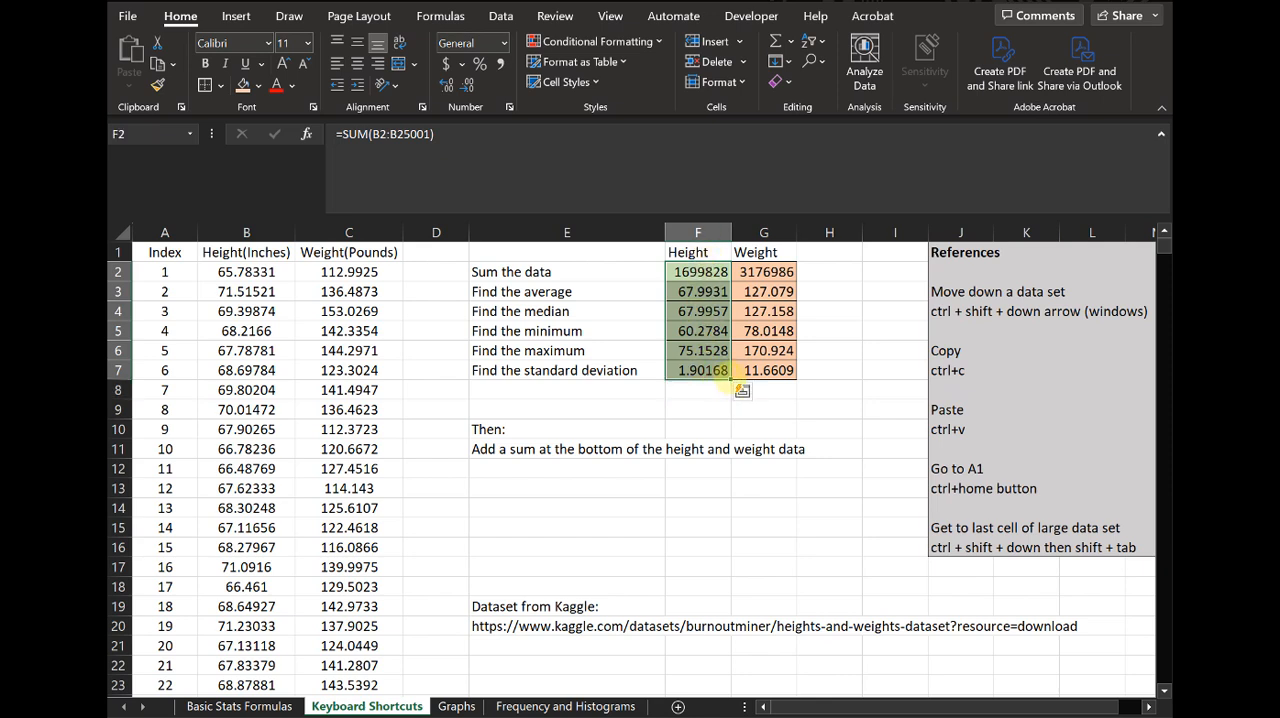
{"action": "left_click_drag", "start_coordinate": [730, 380], "coordinate": [785, 374]}
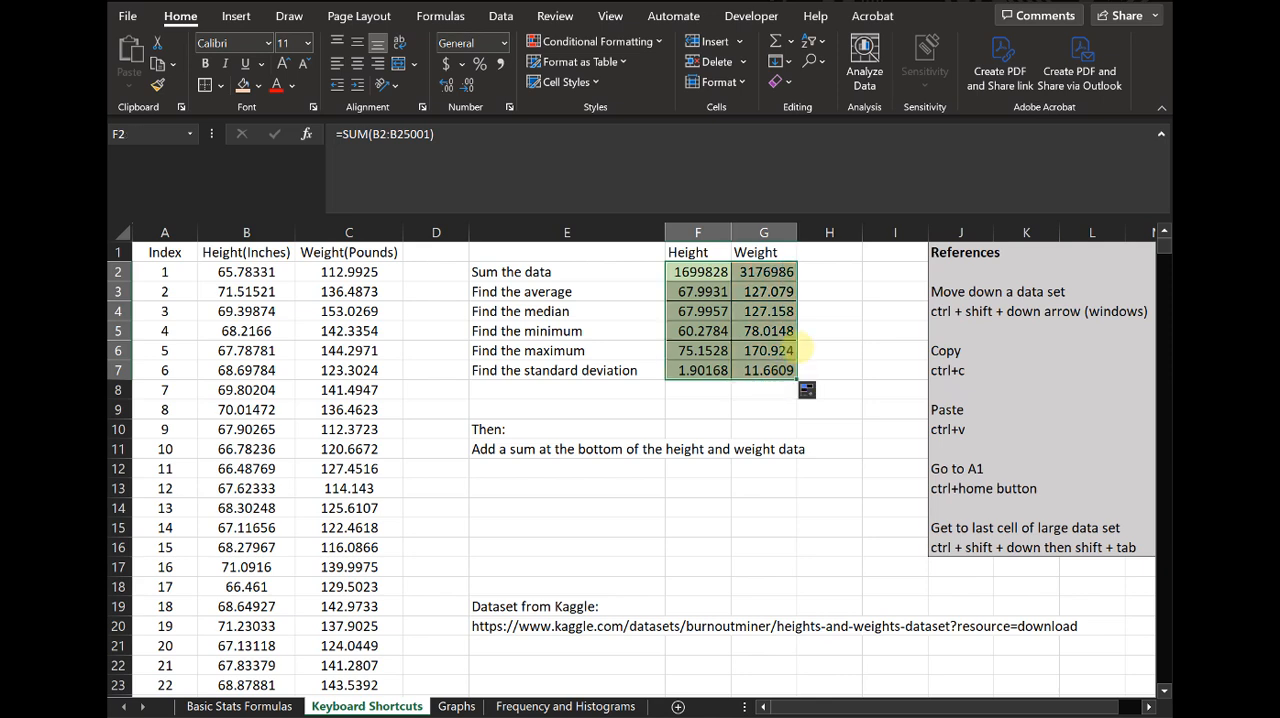
- Review the shortcut references for moving, copying, pasting and going to A1, and the instruction to add sums below the data
{"action": "left_click", "coordinate": [835, 350]}
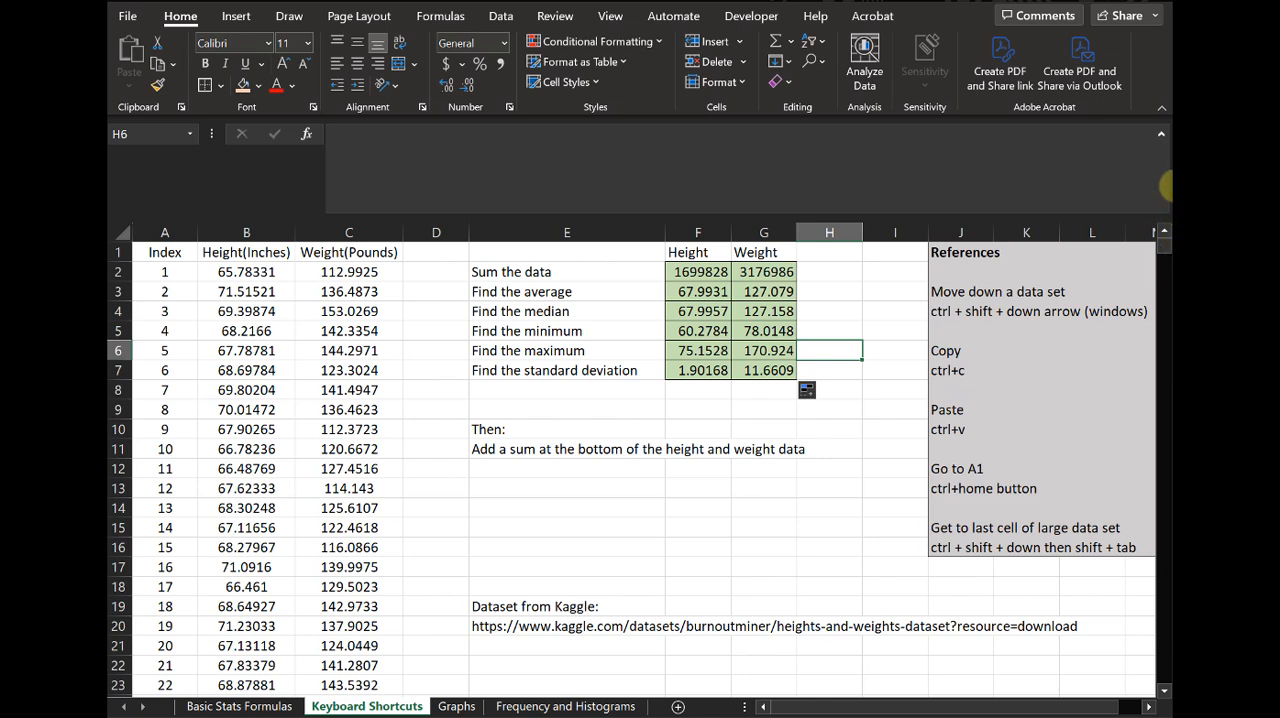
{"action": "left_click", "coordinate": [946, 292]}
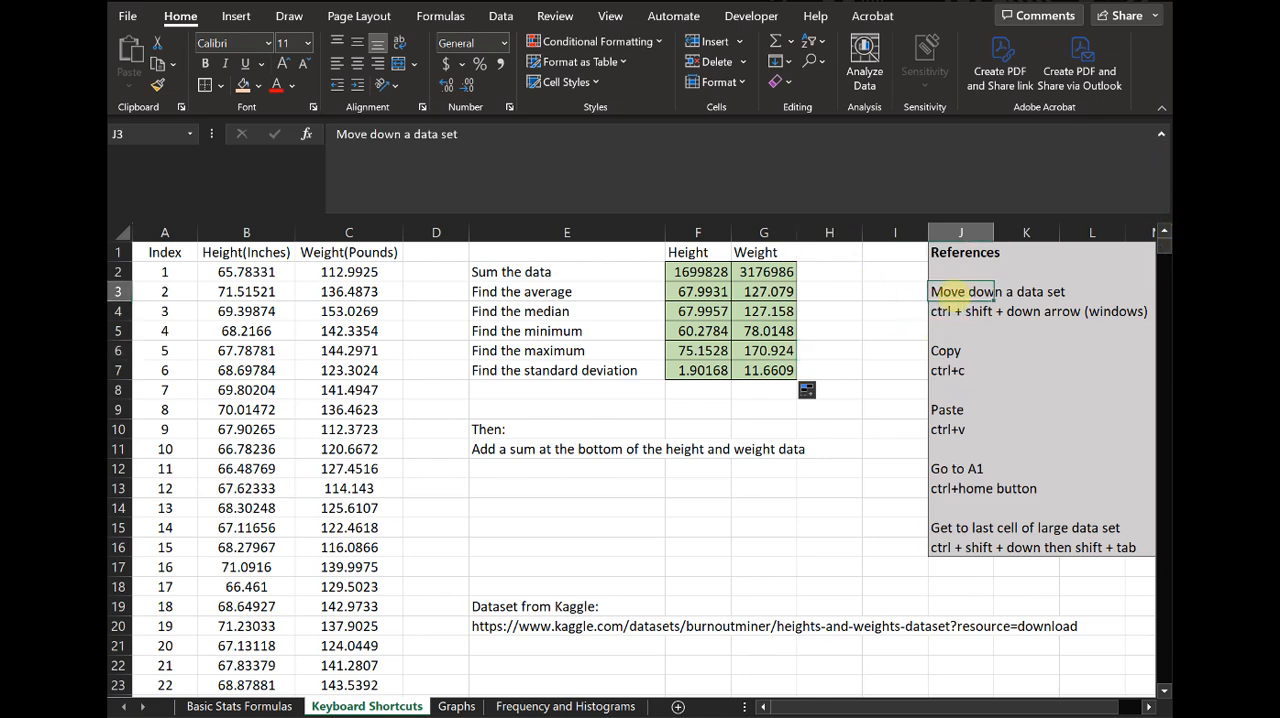
{"action": "left_click", "coordinate": [944, 351]}
{"action": "left_click", "coordinate": [946, 409]}
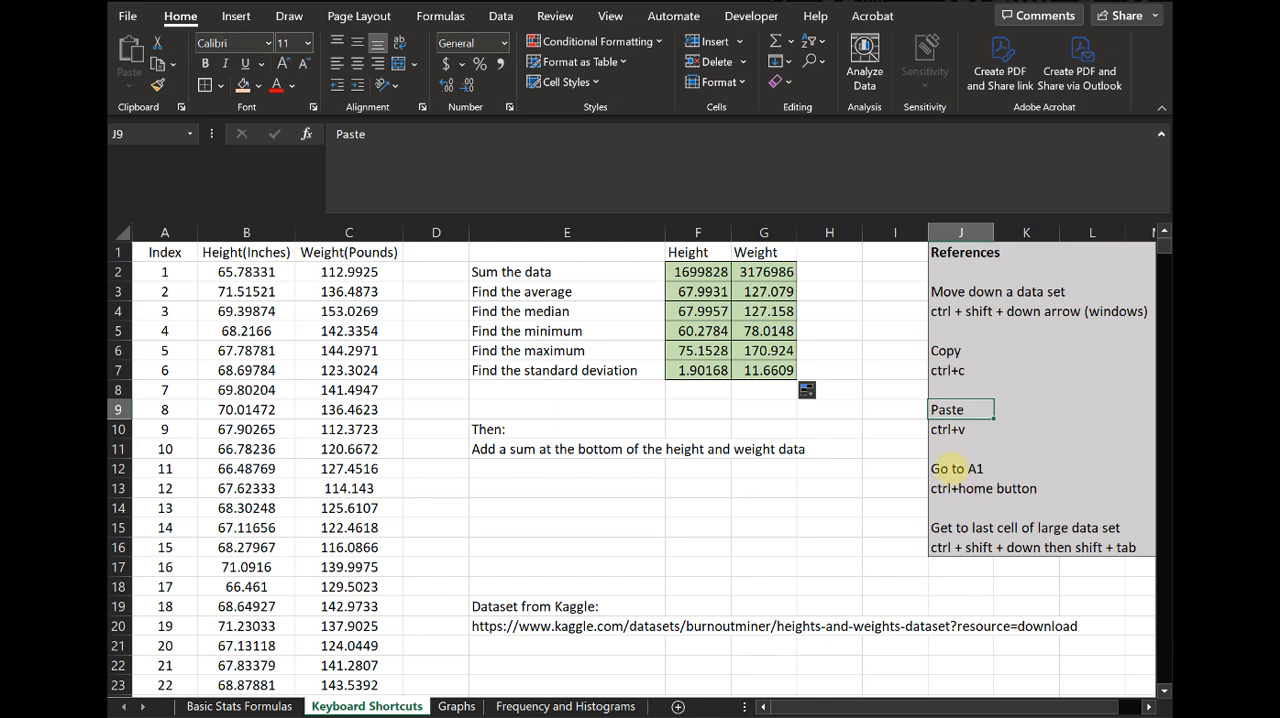
{"action": "left_click", "coordinate": [948, 468]}
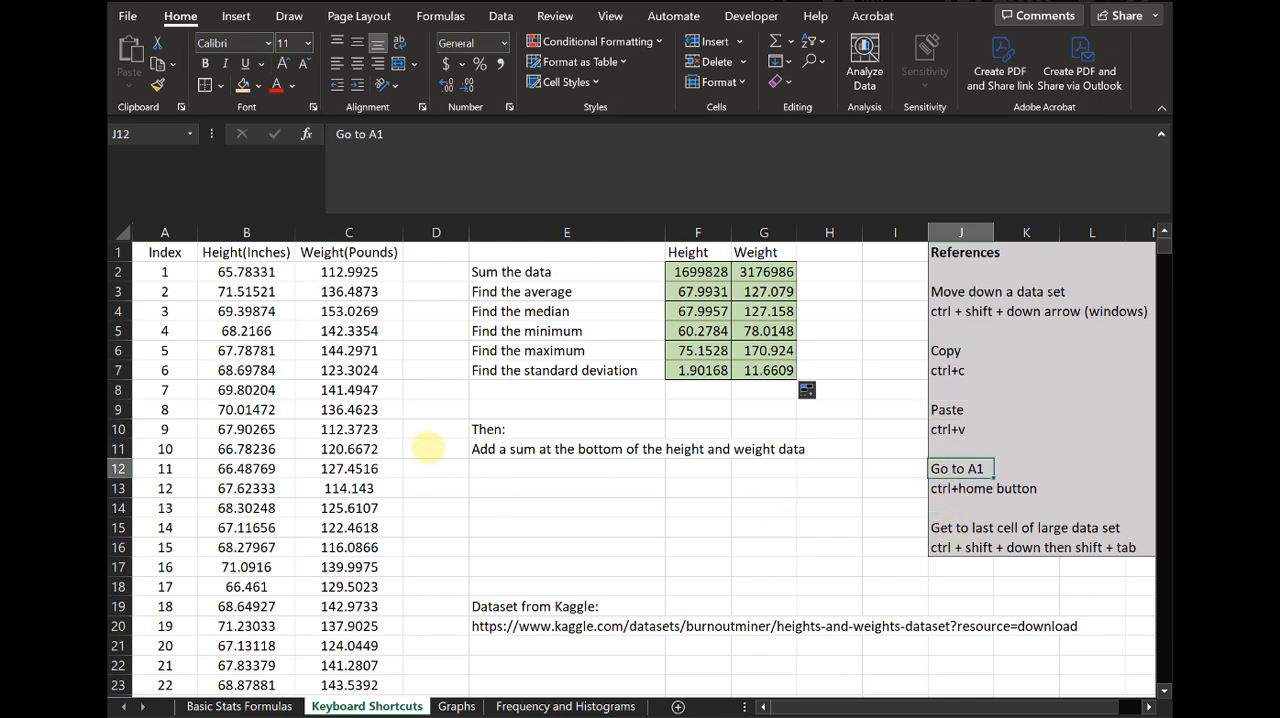
{"action": "left_click", "coordinate": [521, 449]}
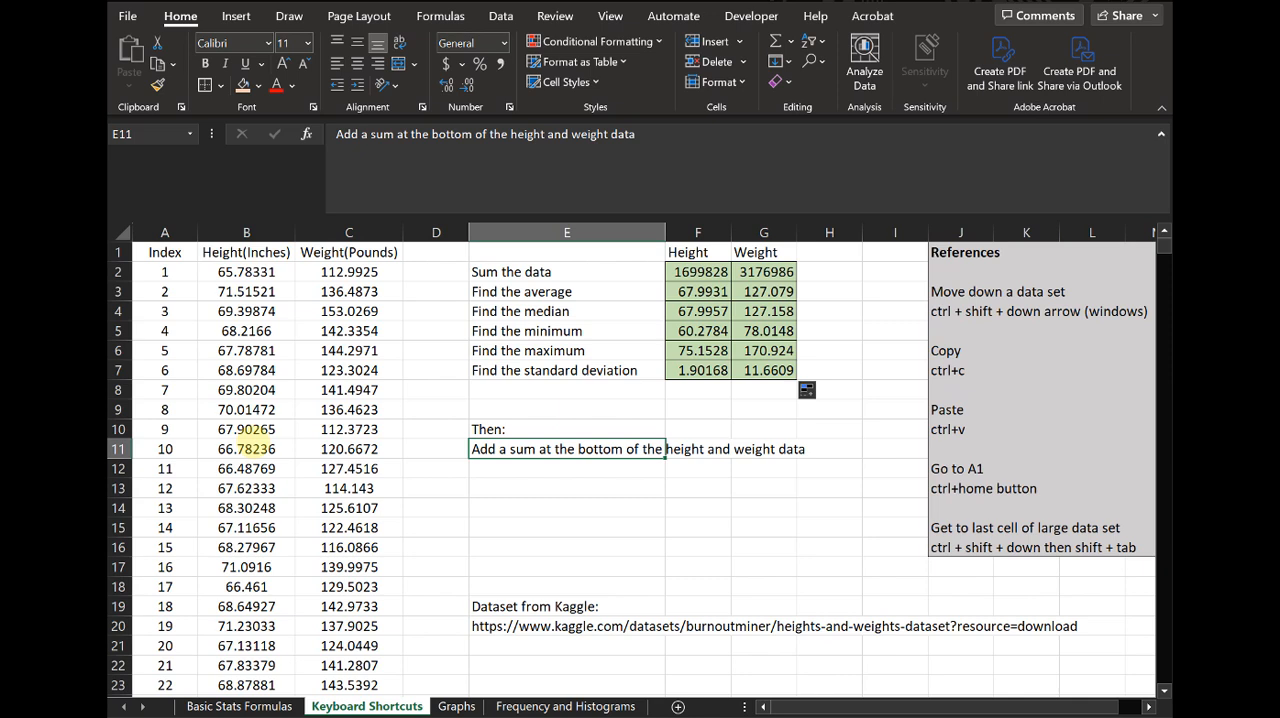
- Label cell A25002, in the first empty row below the height and weight data, as Sum
{"action": "left_click", "coordinate": [247, 271]}
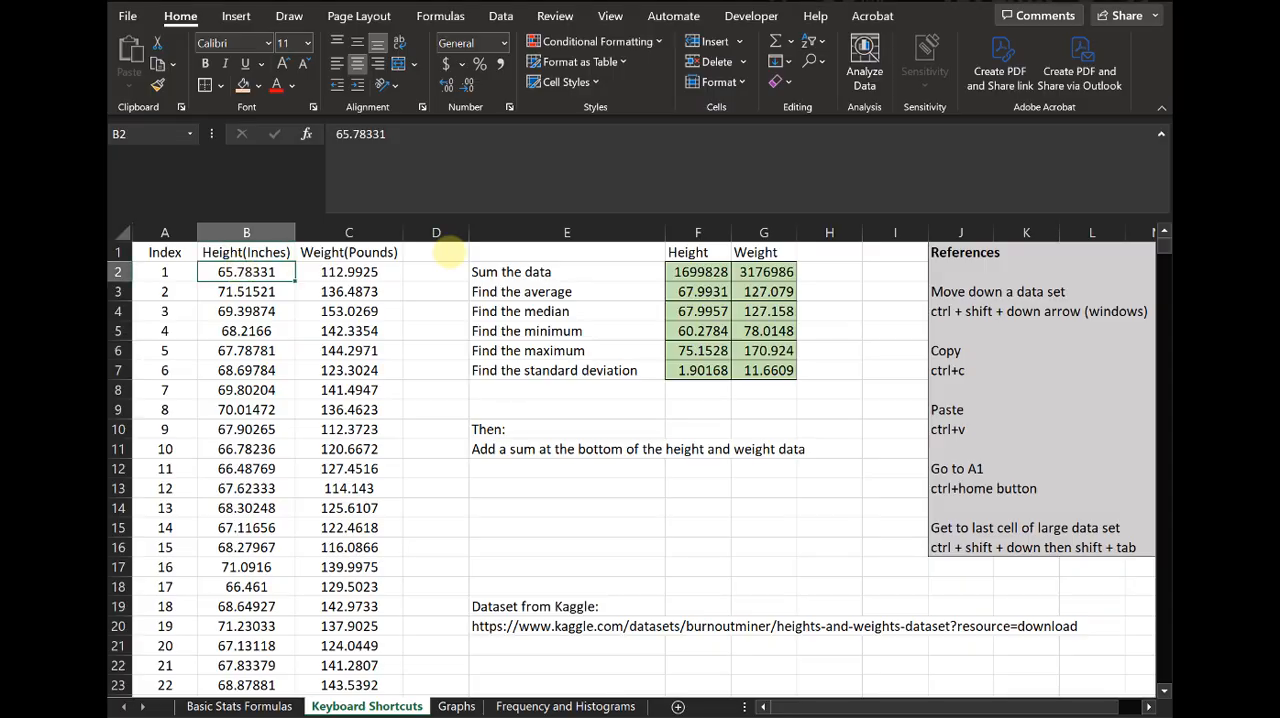
{"action": "key", "text": "ctrl+shift+Down"}
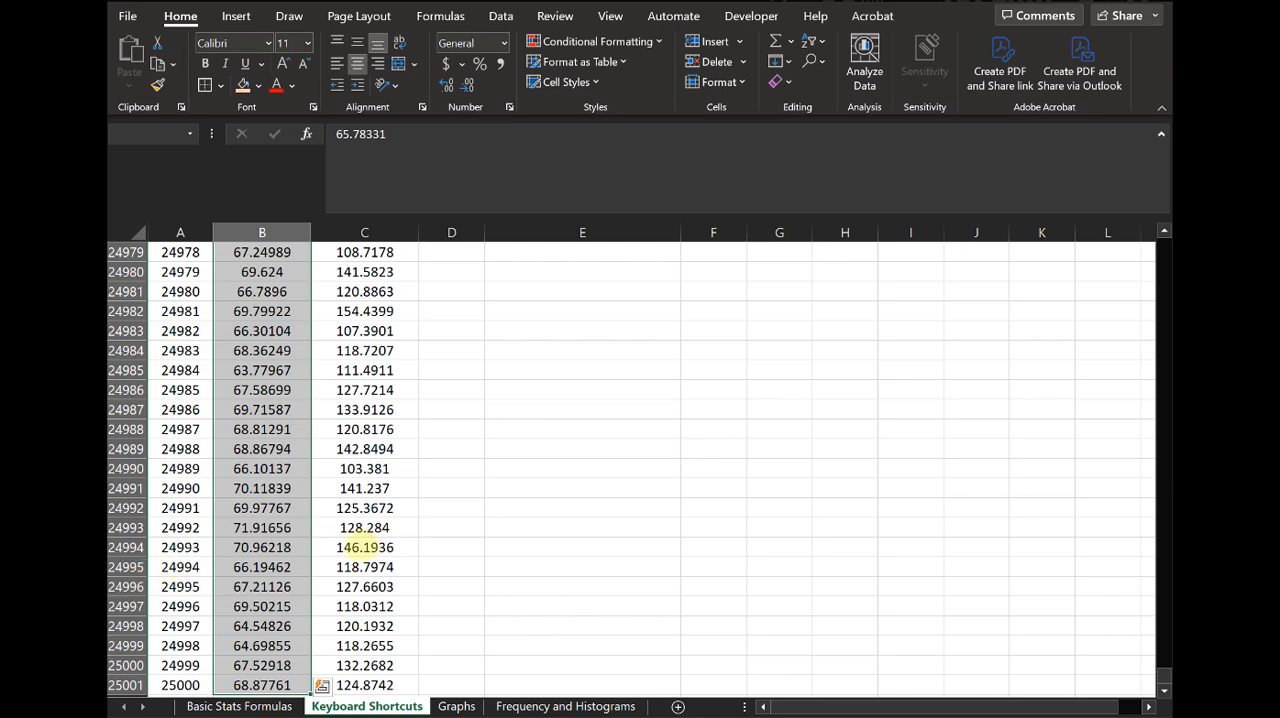
{"action": "scroll", "coordinate": [345, 565], "scroll_direction": "down", "scroll_amount": 3}
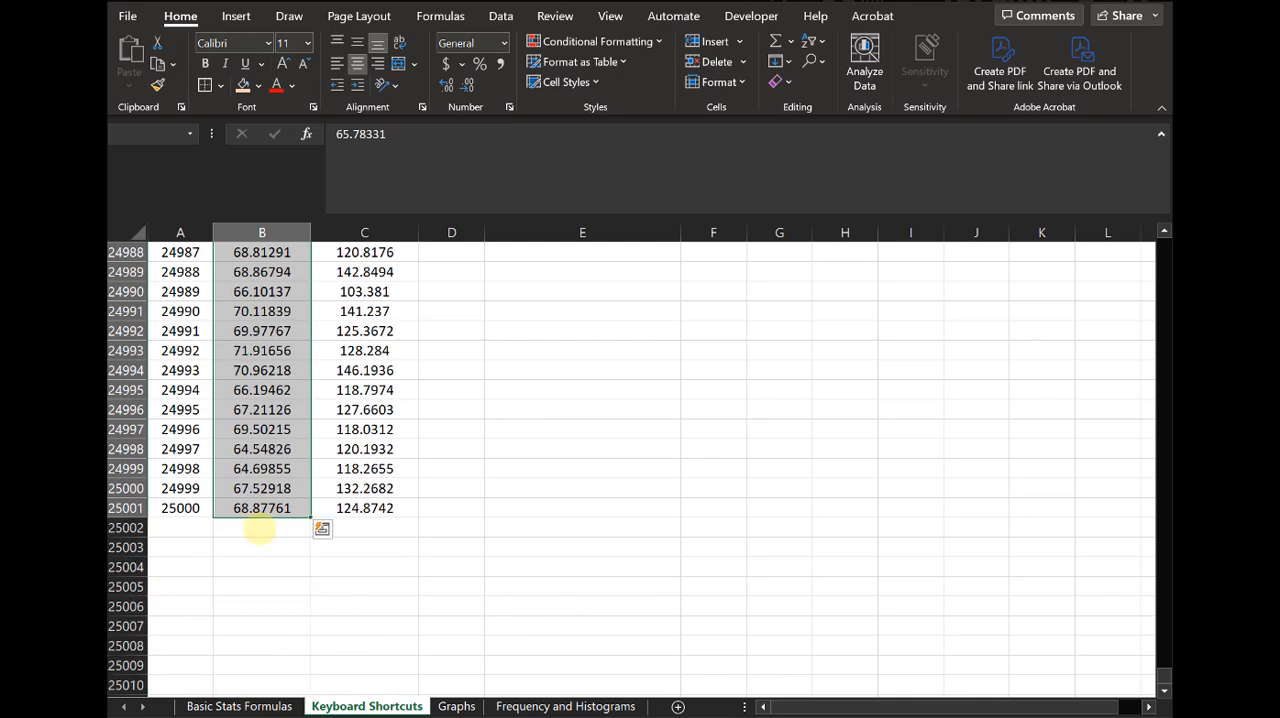
{"action": "left_click", "coordinate": [262, 528]}
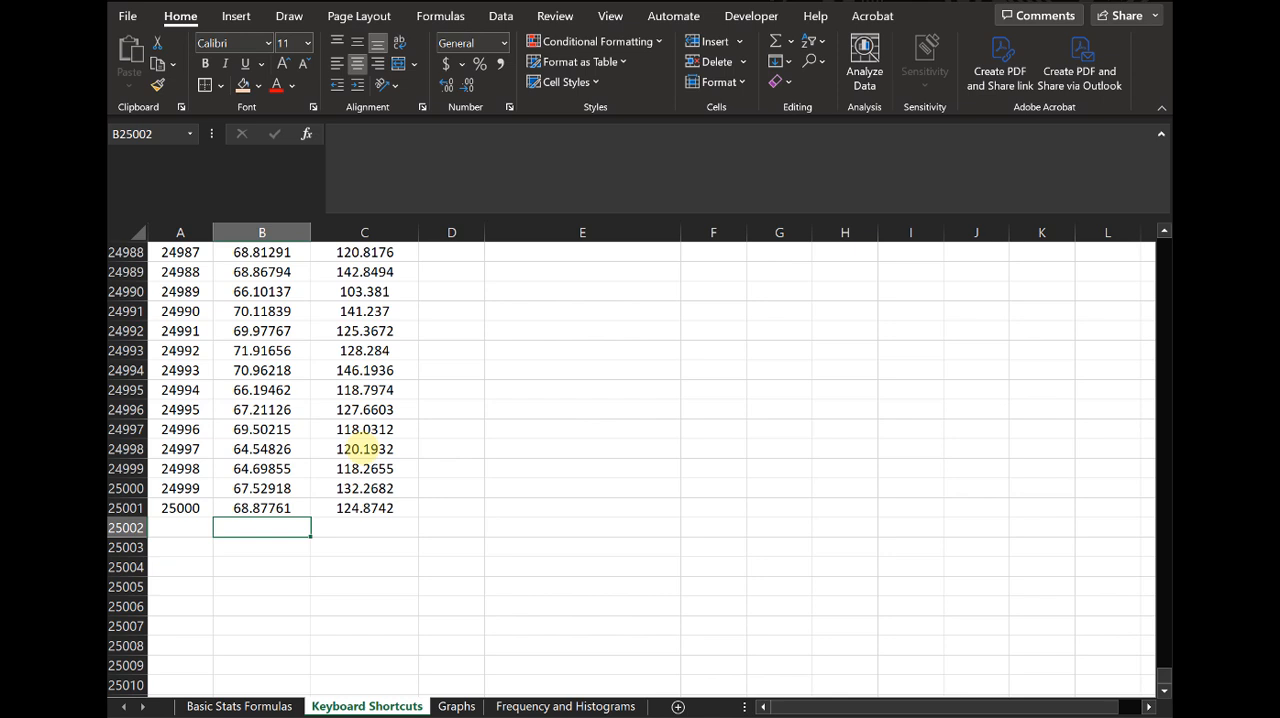
{"action": "key", "text": "Left"}
{"action": "type", "text": "Sum"}
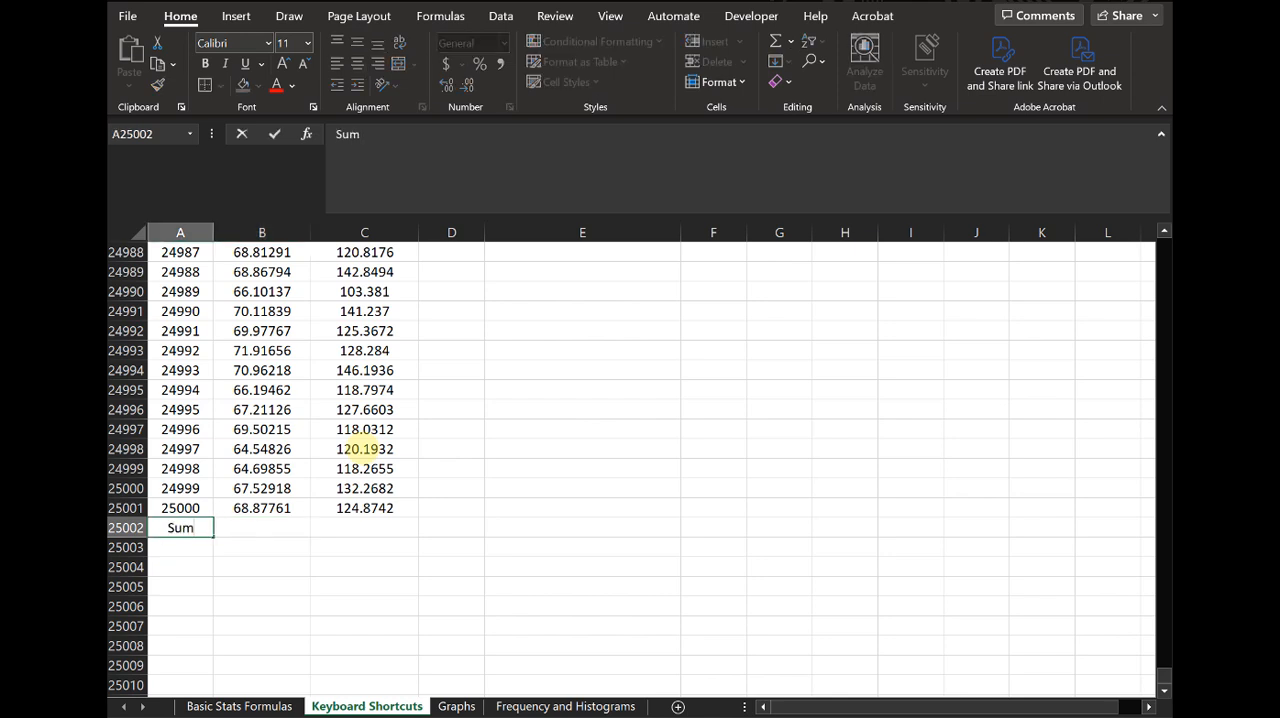
{"action": "key", "text": "Tab"}
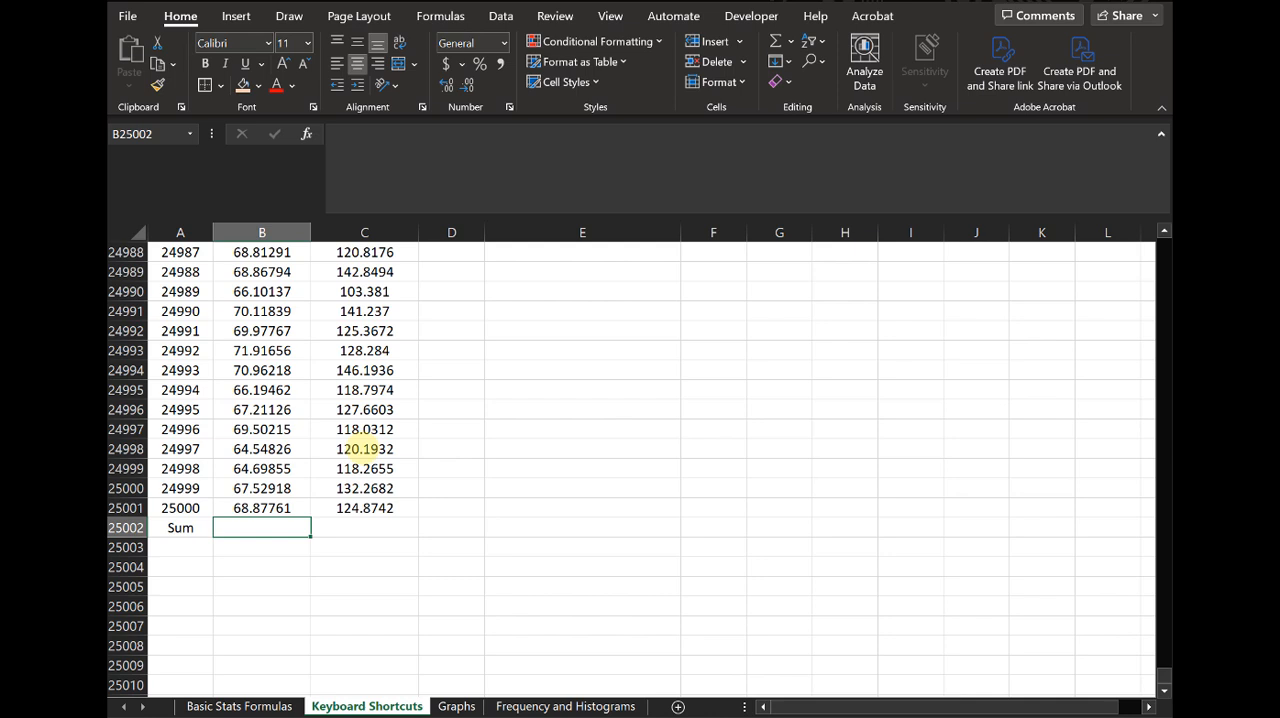
- Enter a SUM formula in B25002 that totals the heights in B2:B25001, leaving out the header
{"action": "type", "text": "=sum("}
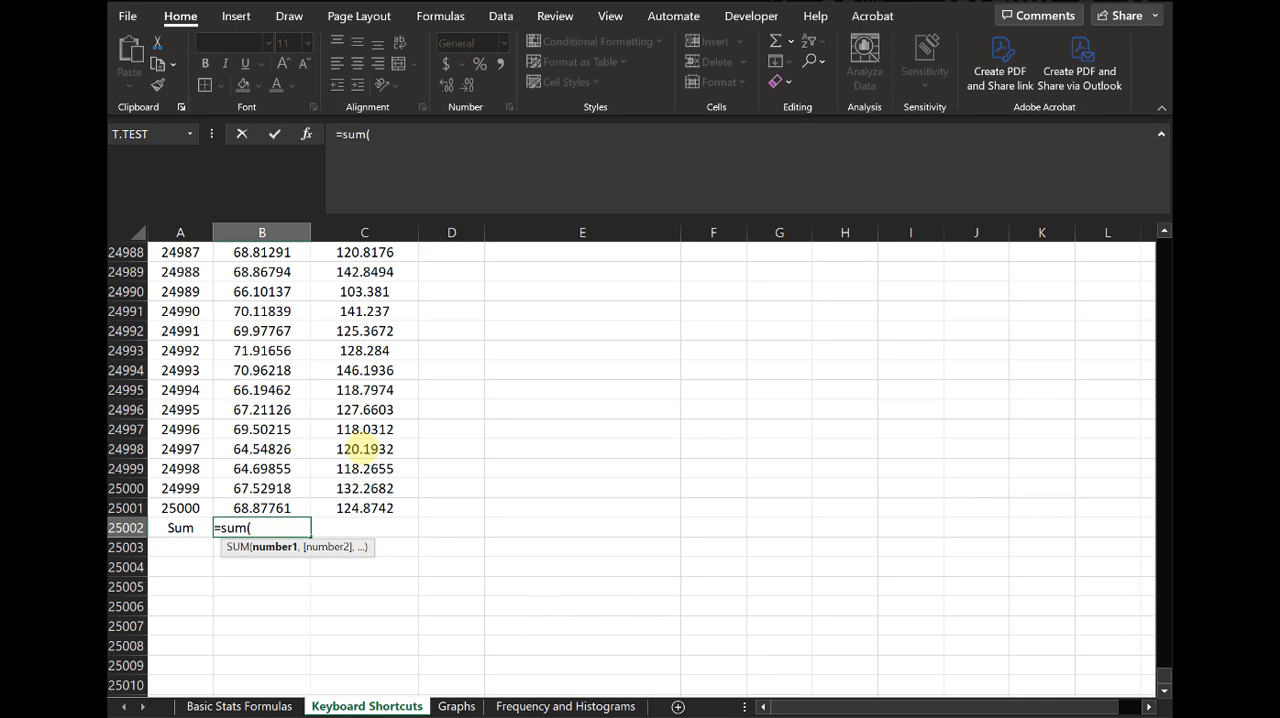
{"action": "left_click", "coordinate": [276, 506]}
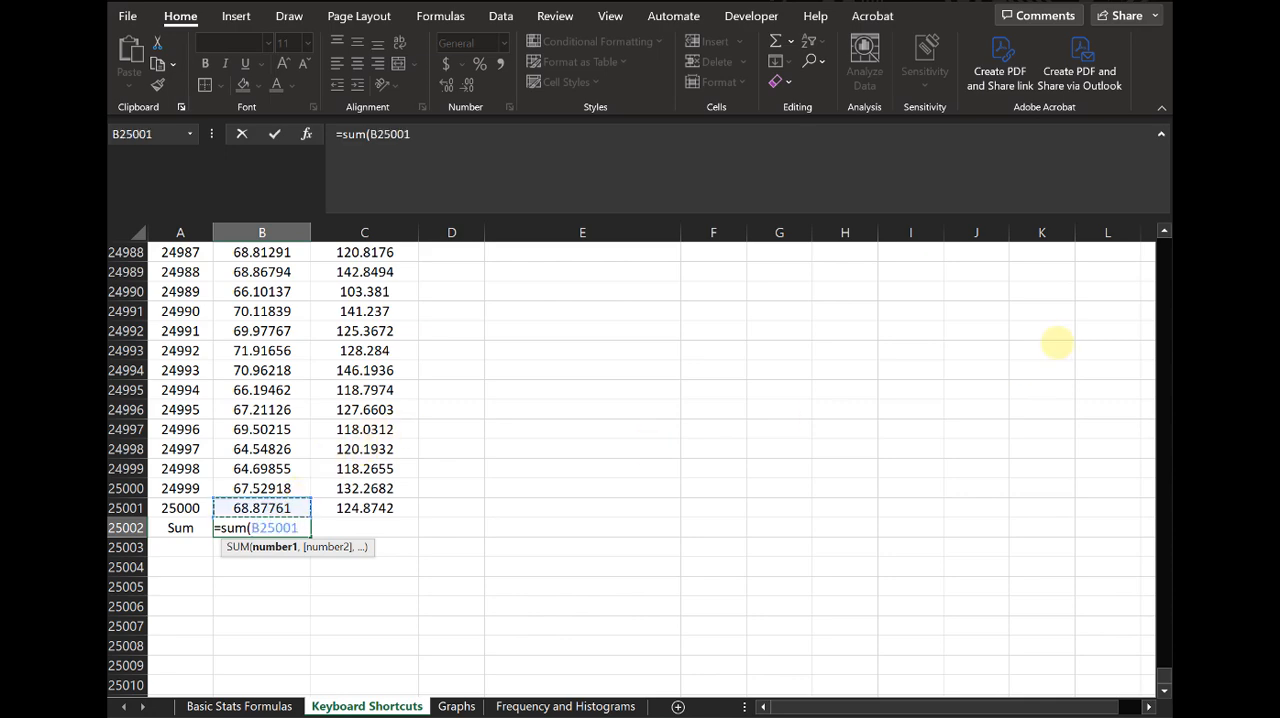
{"action": "key", "text": "ctrl+shift+Up"}
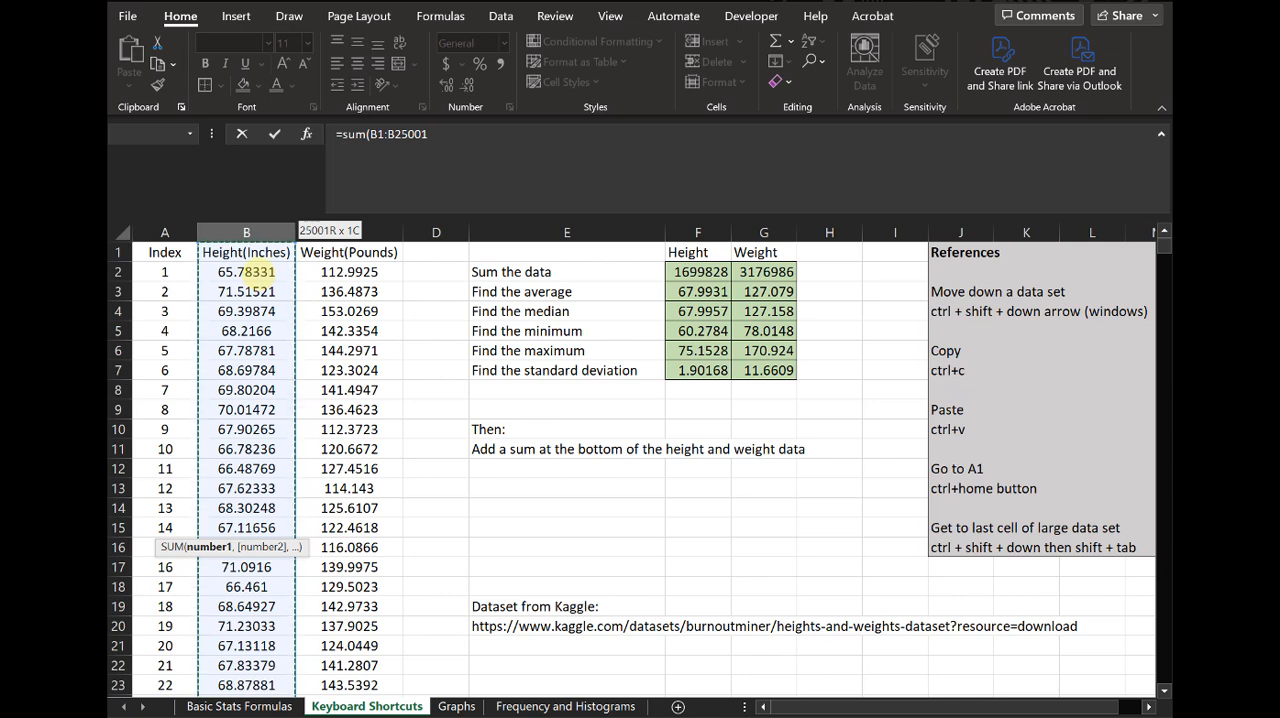
{"action": "key", "text": "shift+Down"}
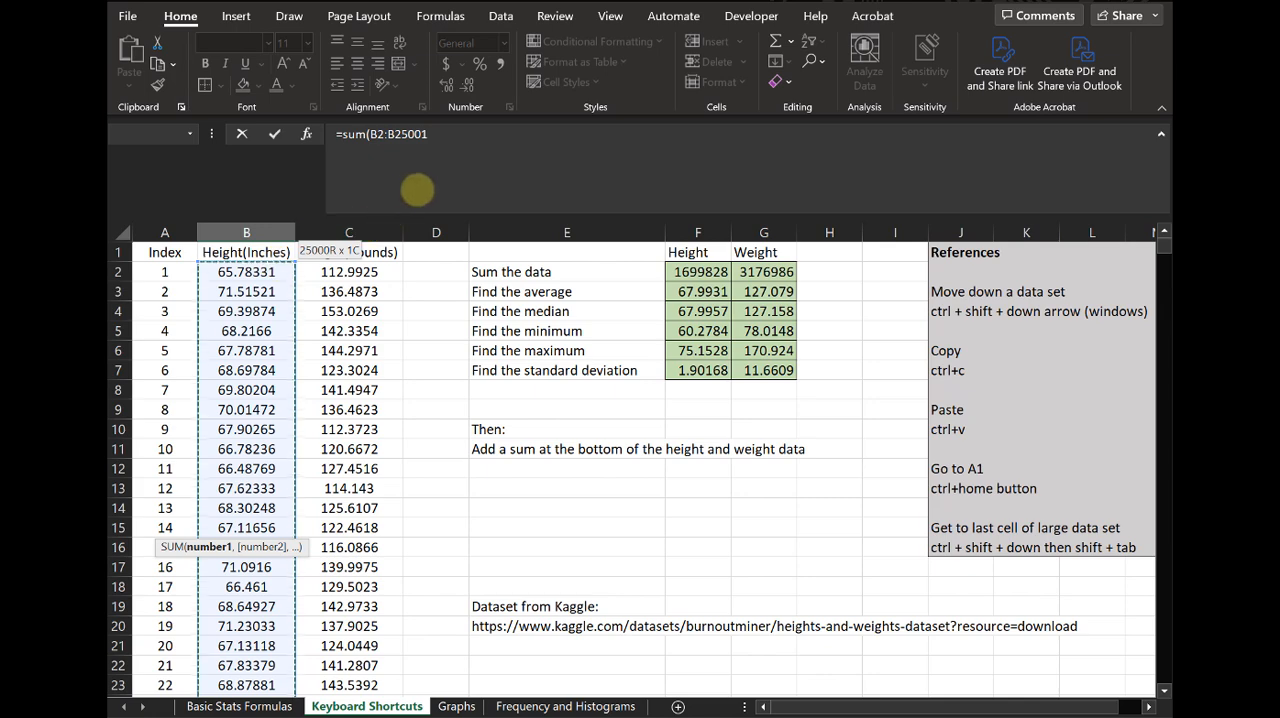
{"action": "key", "text": "Return"}
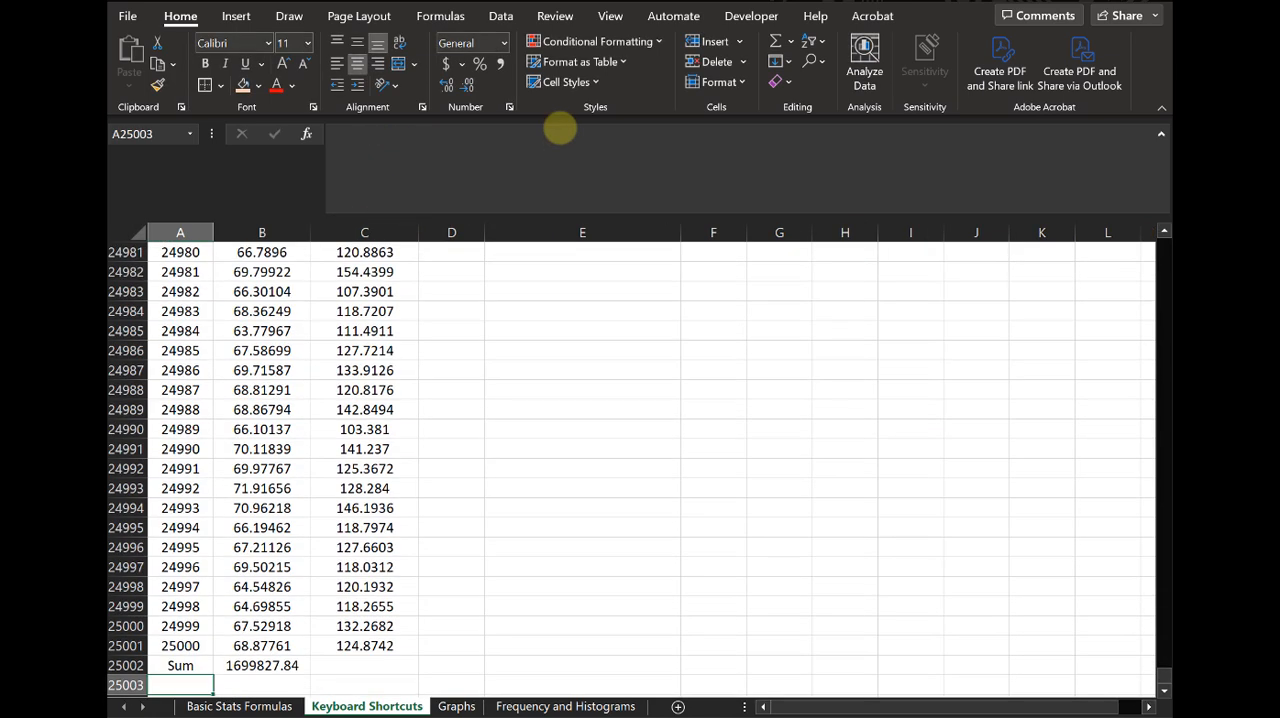
- Fill the height sum in B25002 across into C25002 and check the range of the weight formula
{"action": "key", "text": "Down"}
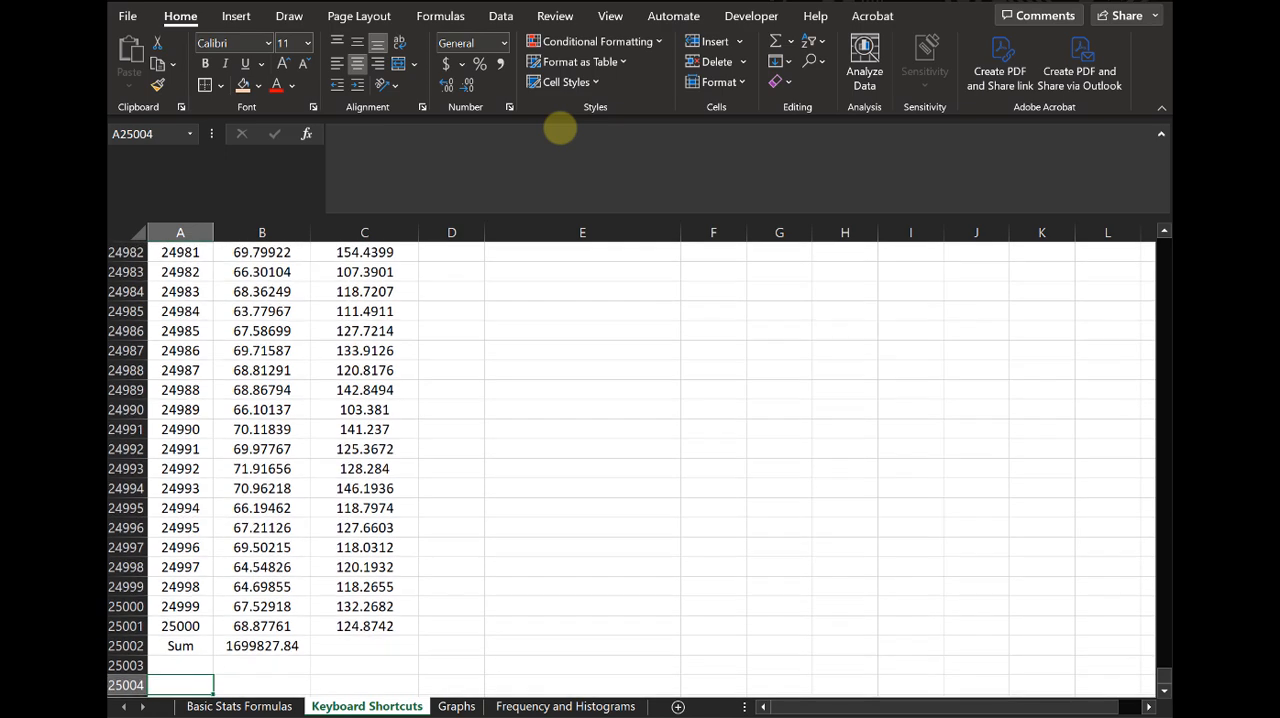
{"action": "left_click", "coordinate": [297, 647]}
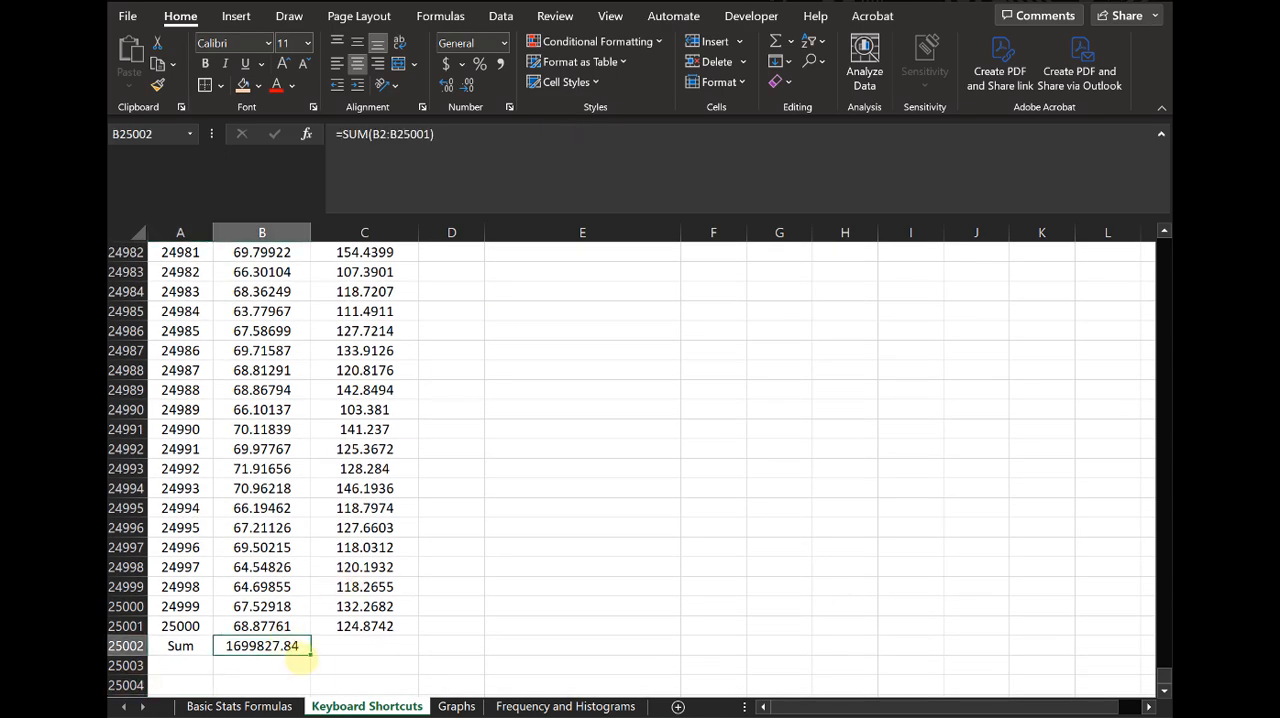
{"action": "left_click_drag", "start_coordinate": [311, 656], "coordinate": [376, 652]}
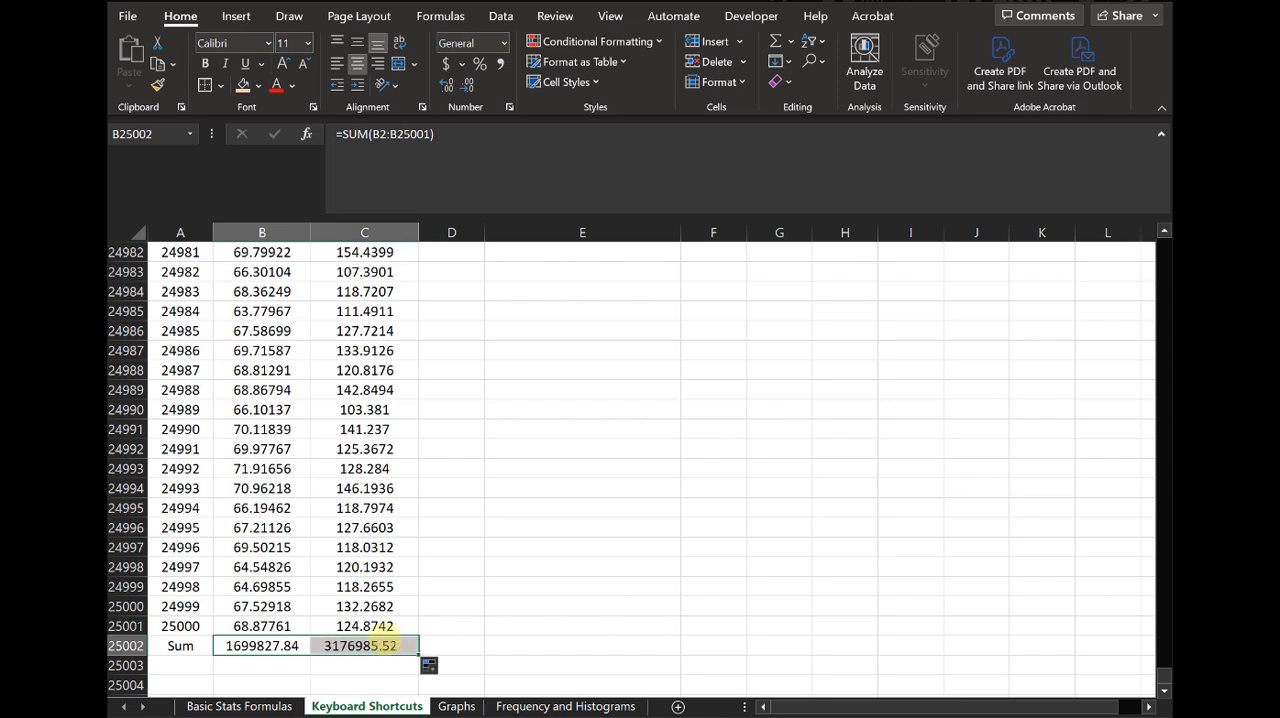
{"action": "key", "text": "F2"}
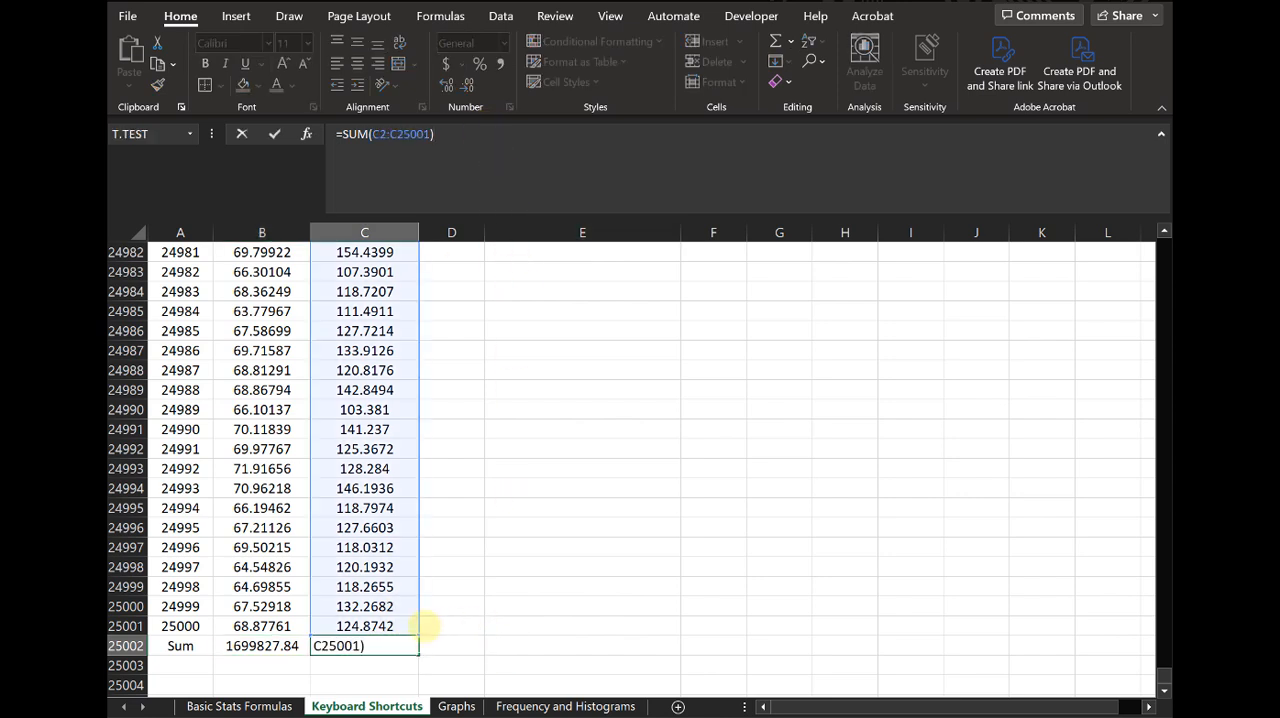
{"action": "key", "text": "Escape"}
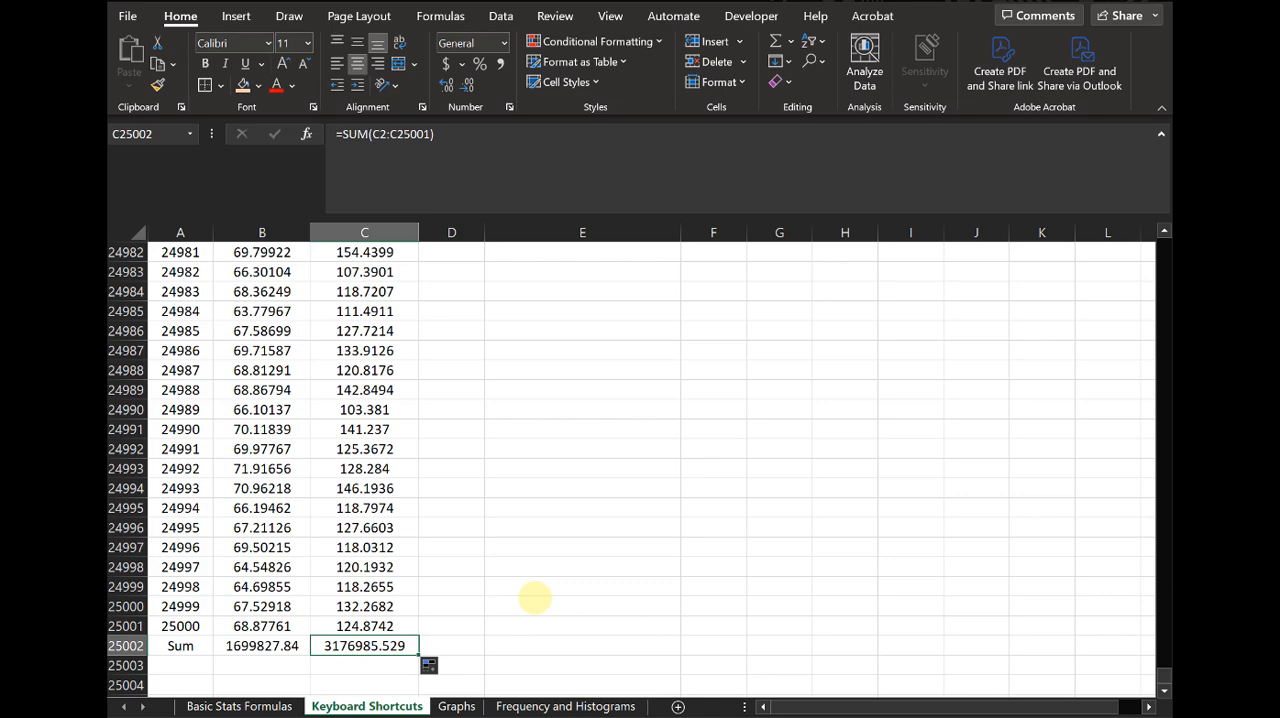
- Go back to A1, select the height column from B2 through its sum, and return to the top of the data
{"action": "key", "text": "ctrl+Home"}
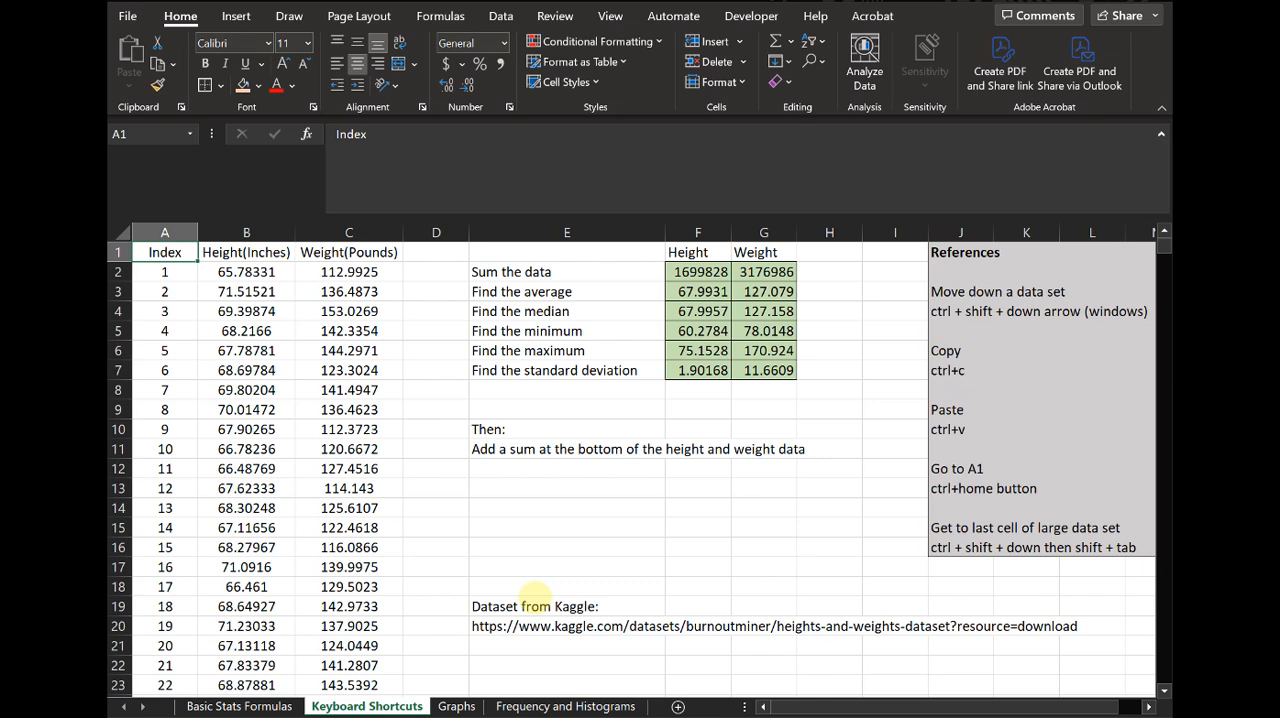
{"action": "key", "text": "Right"}
{"action": "key", "text": "Down"}
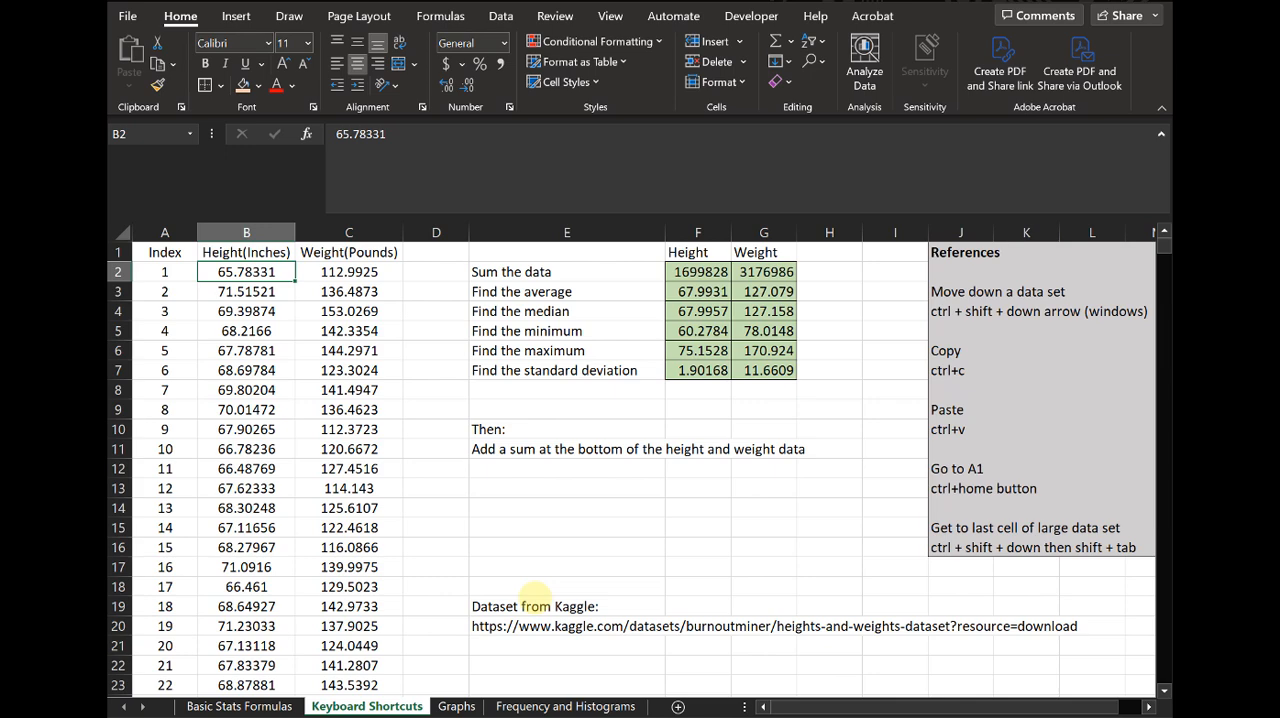
{"action": "key", "text": "ctrl+shift+Down"}
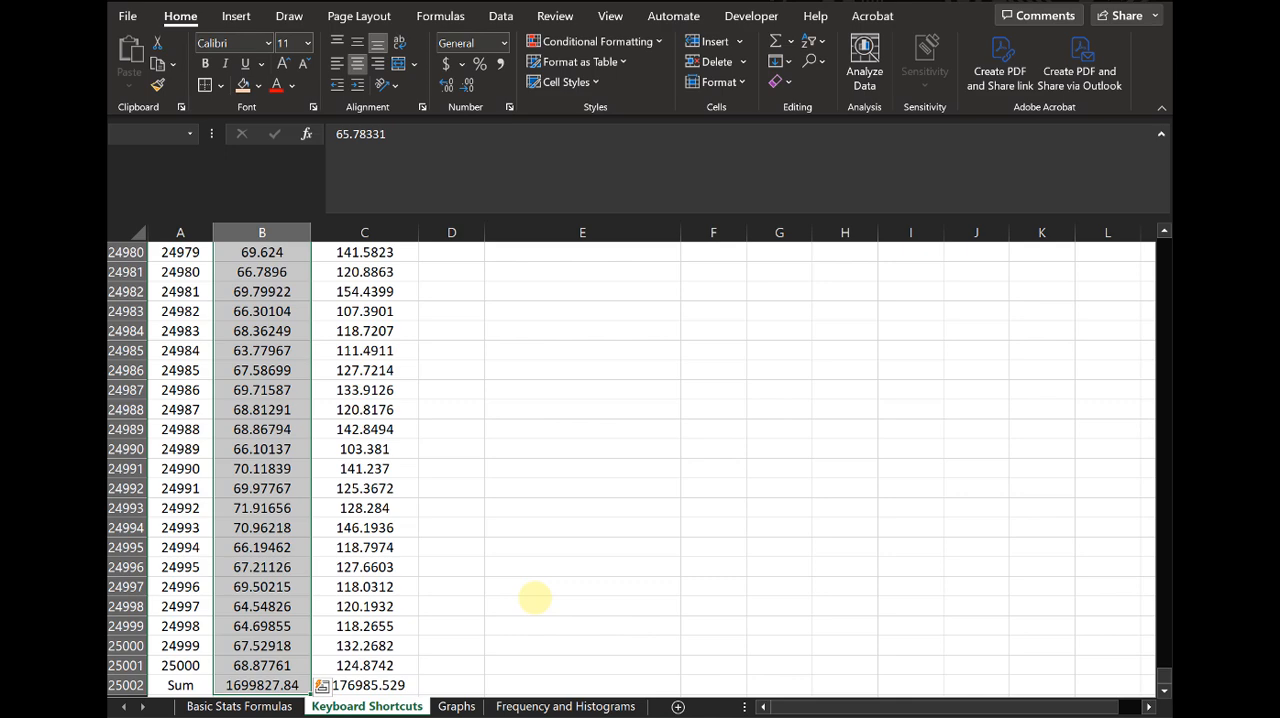
{"action": "key", "text": "Right"}
{"action": "scroll", "coordinate": [430, 466], "scroll_direction": "up", "scroll_amount": 1}
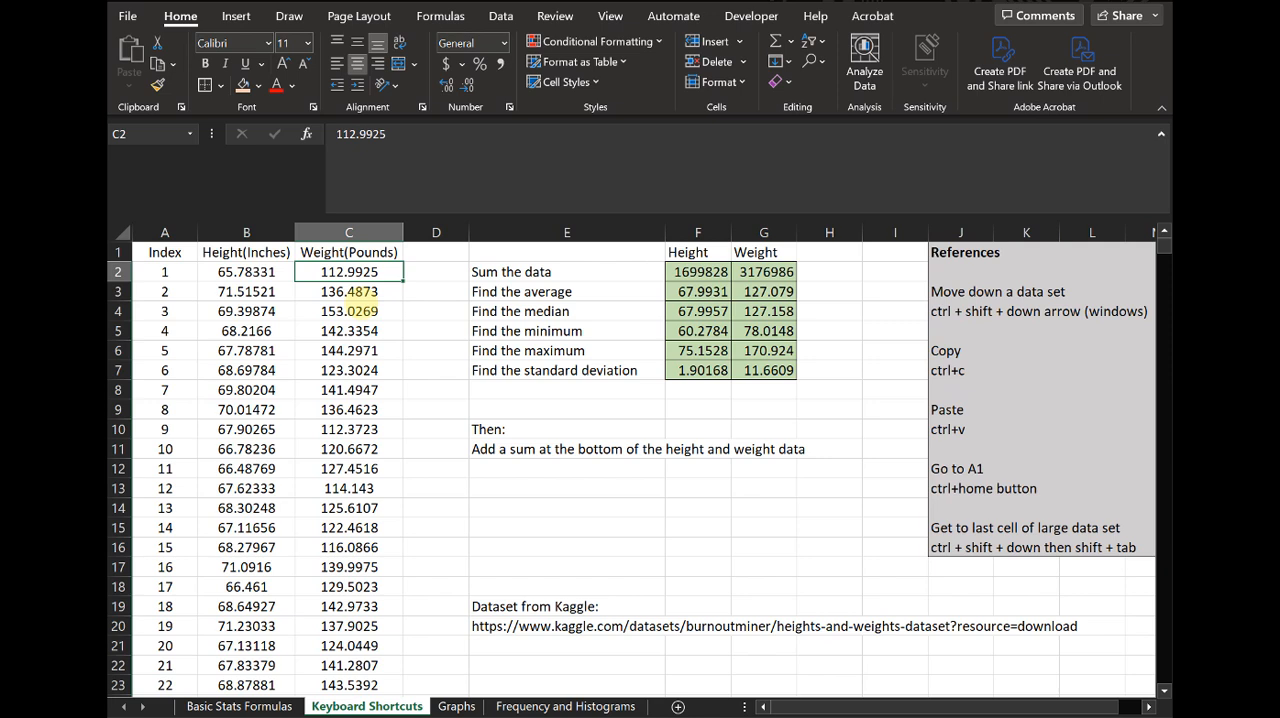
- Select the heights from B2 through the sum row, make B25002 the active cell, and move to the weight sum in C25002
{"action": "left_click", "coordinate": [246, 272]}
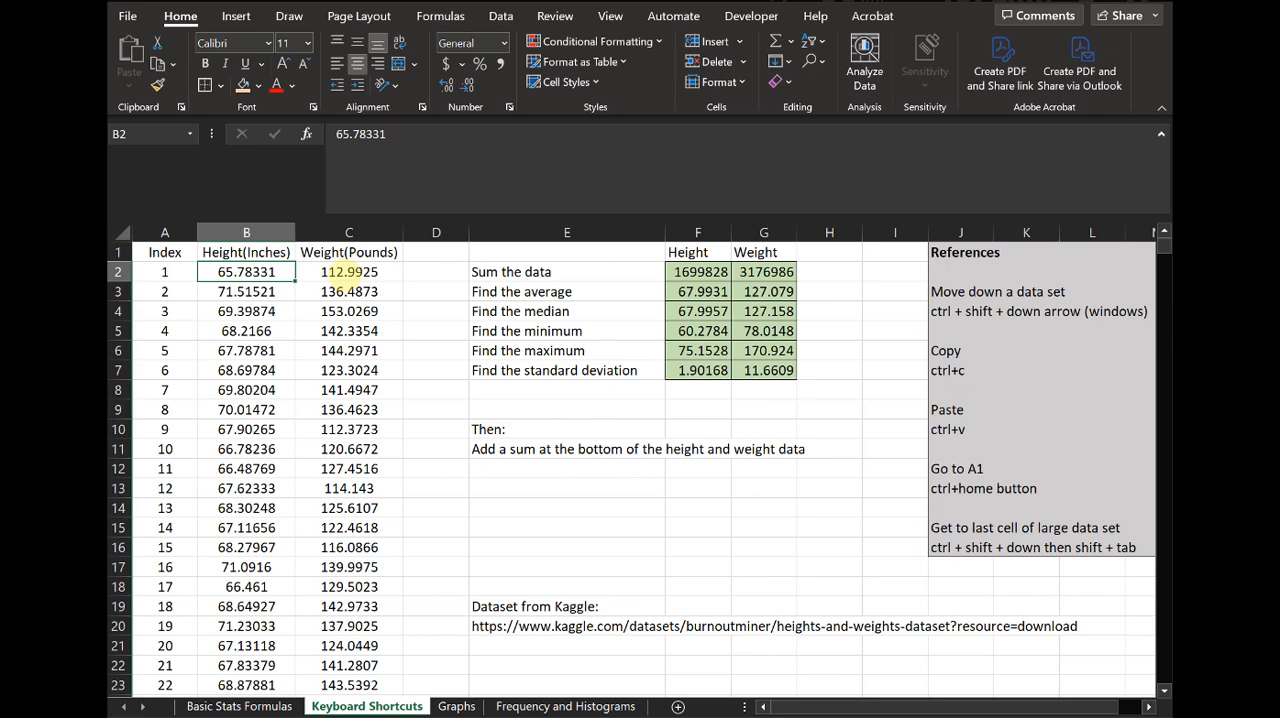
{"action": "key", "text": "ctrl+shift+Down"}
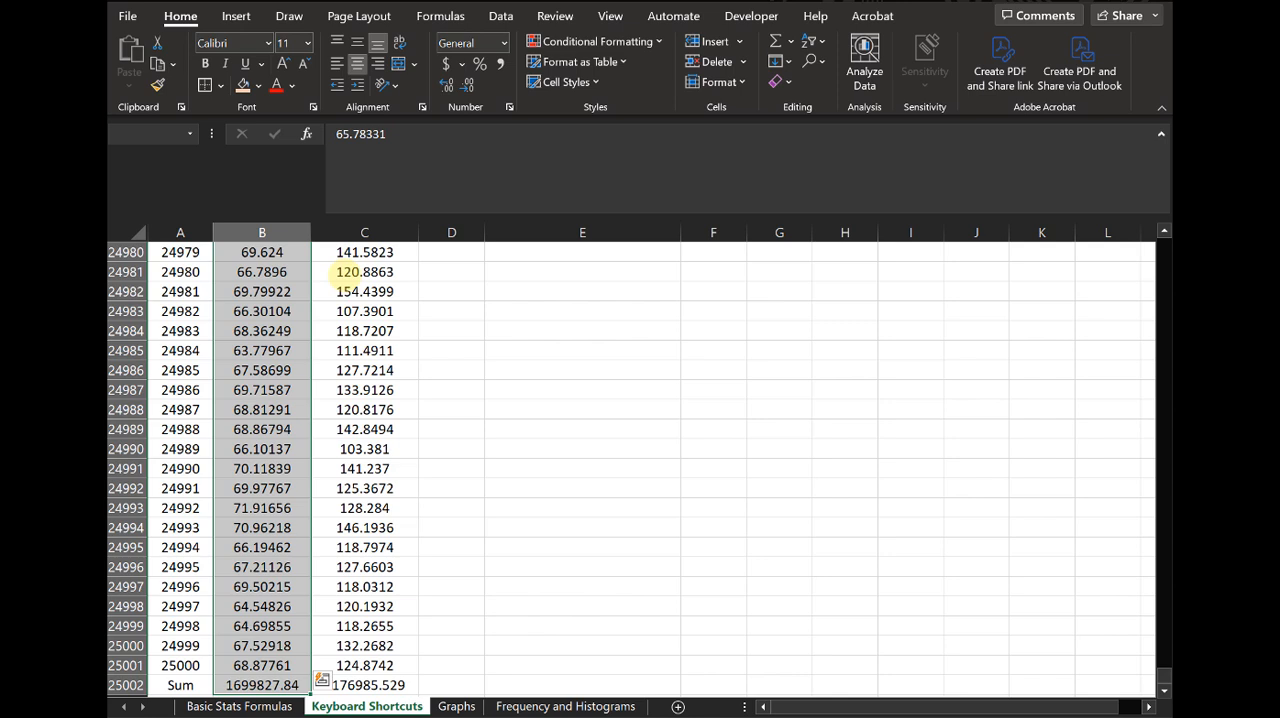
{"action": "key", "text": "ctrl+period"}
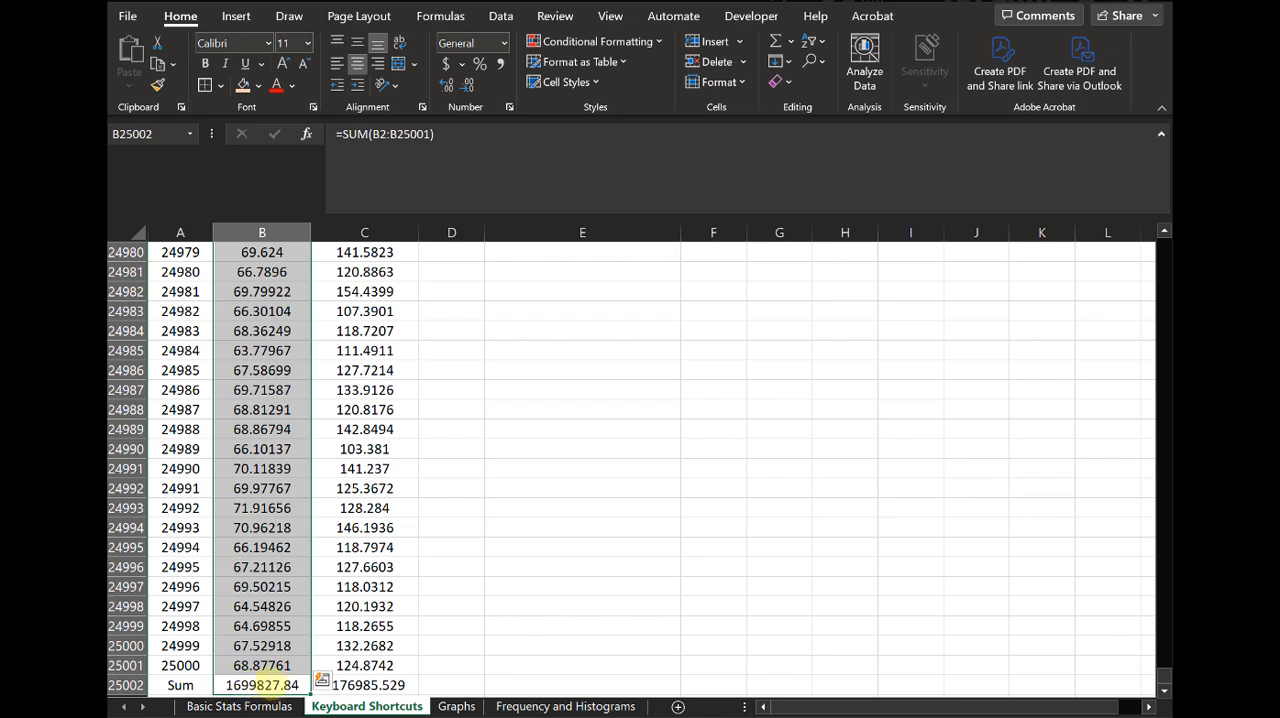
{"action": "key", "text": "Right"}
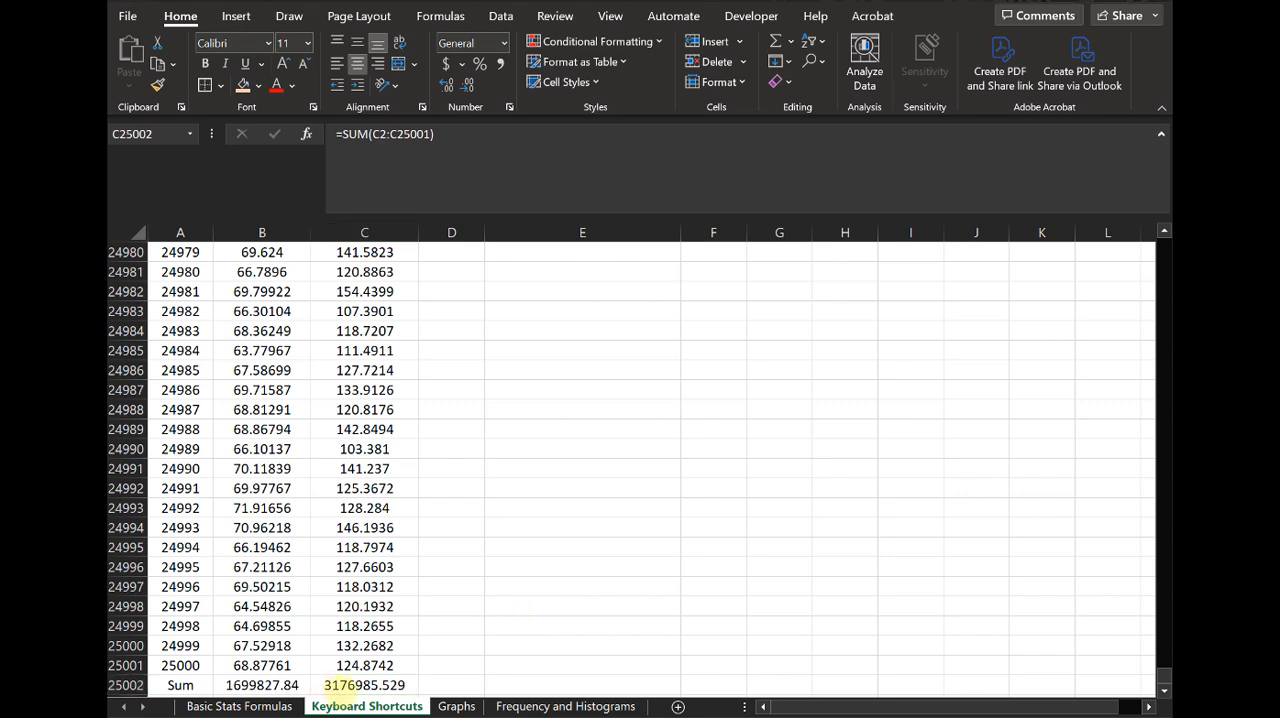
{"action": "left_click", "coordinate": [343, 687]}
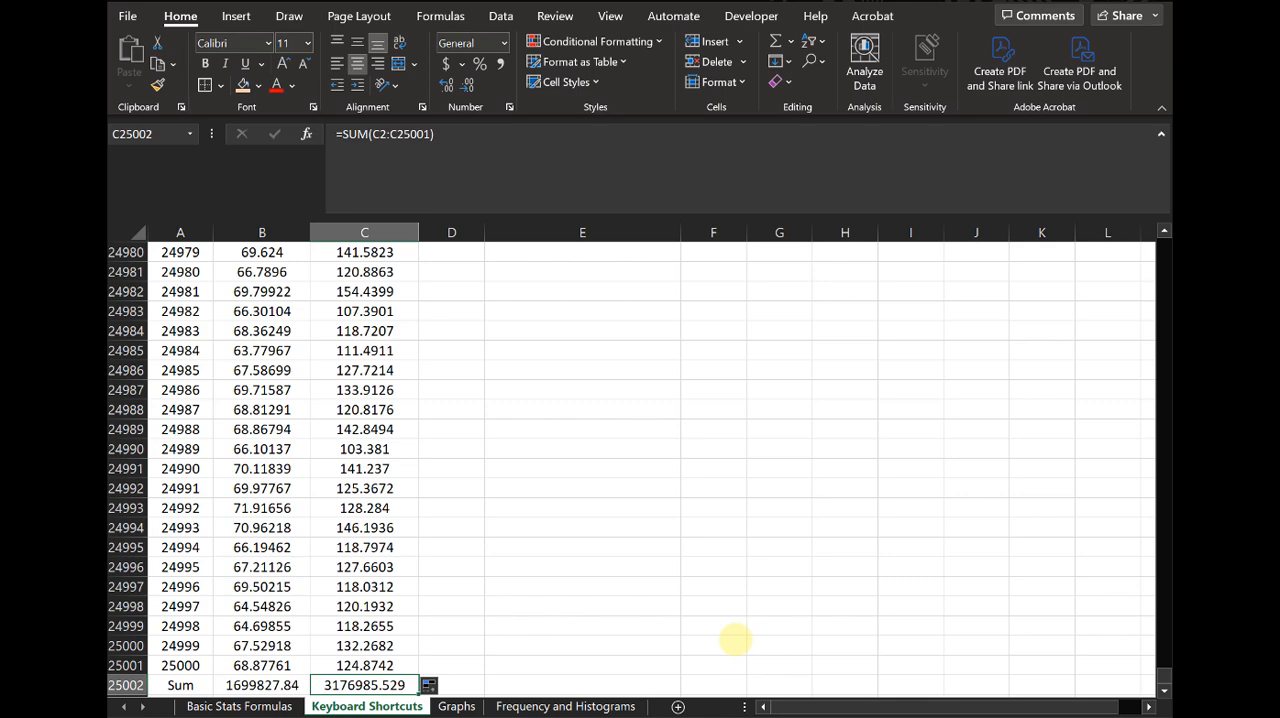
- Select the weight column from its header through the sum row and compare the sum formulas in B25002 and C25002
{"action": "key", "text": "ctrl+Home"}
{"action": "key", "text": "Right"}
{"action": "key", "text": "Right"}
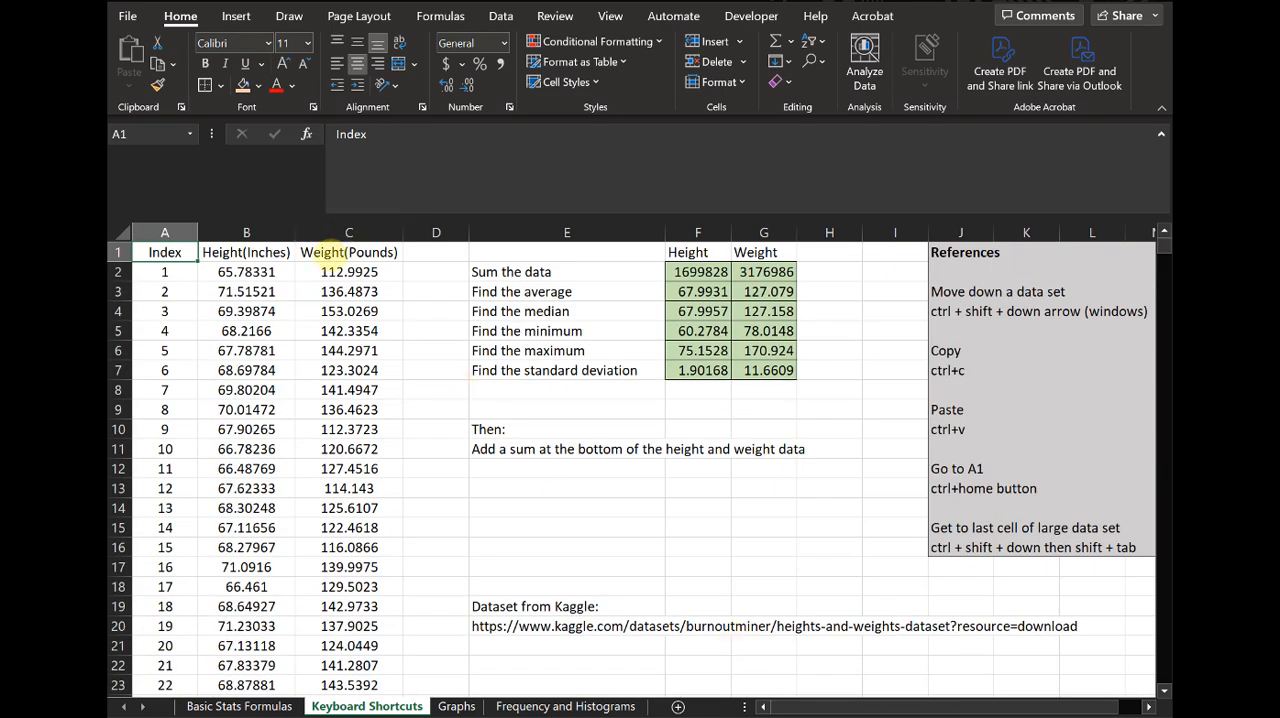
{"action": "key", "text": "ctrl+shift+Down"}
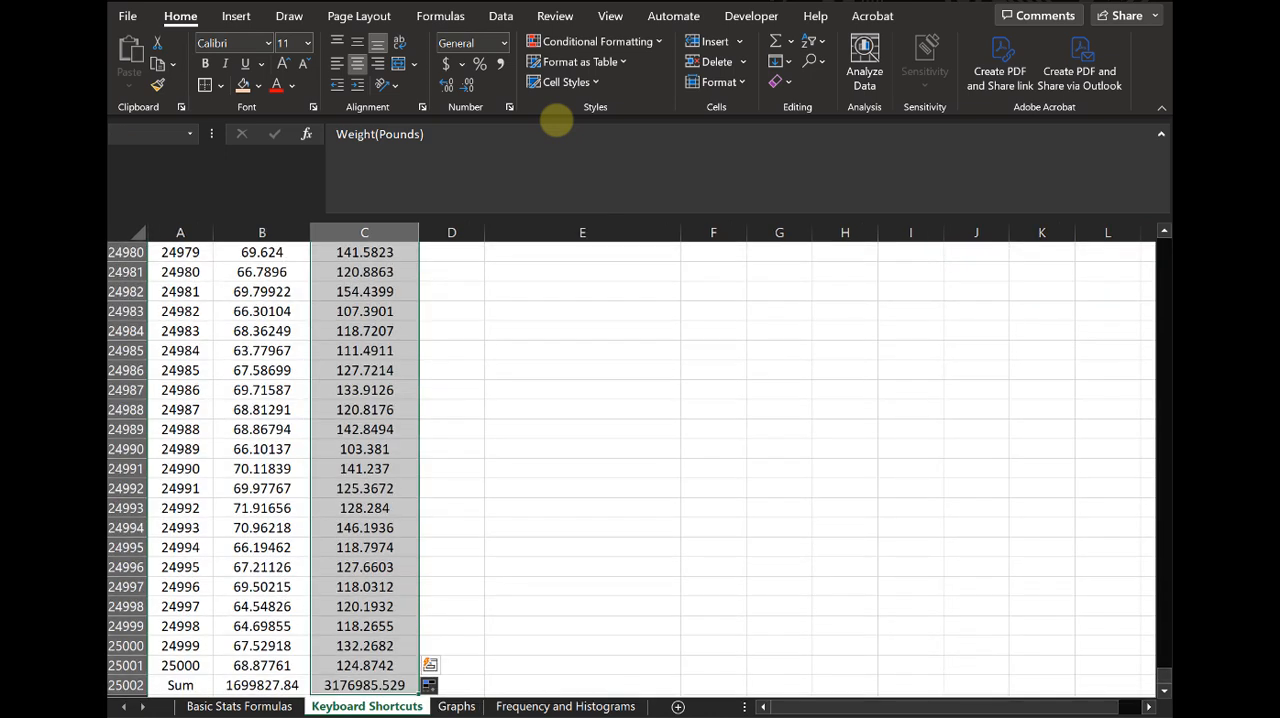
{"action": "key", "text": "ctrl+period"}
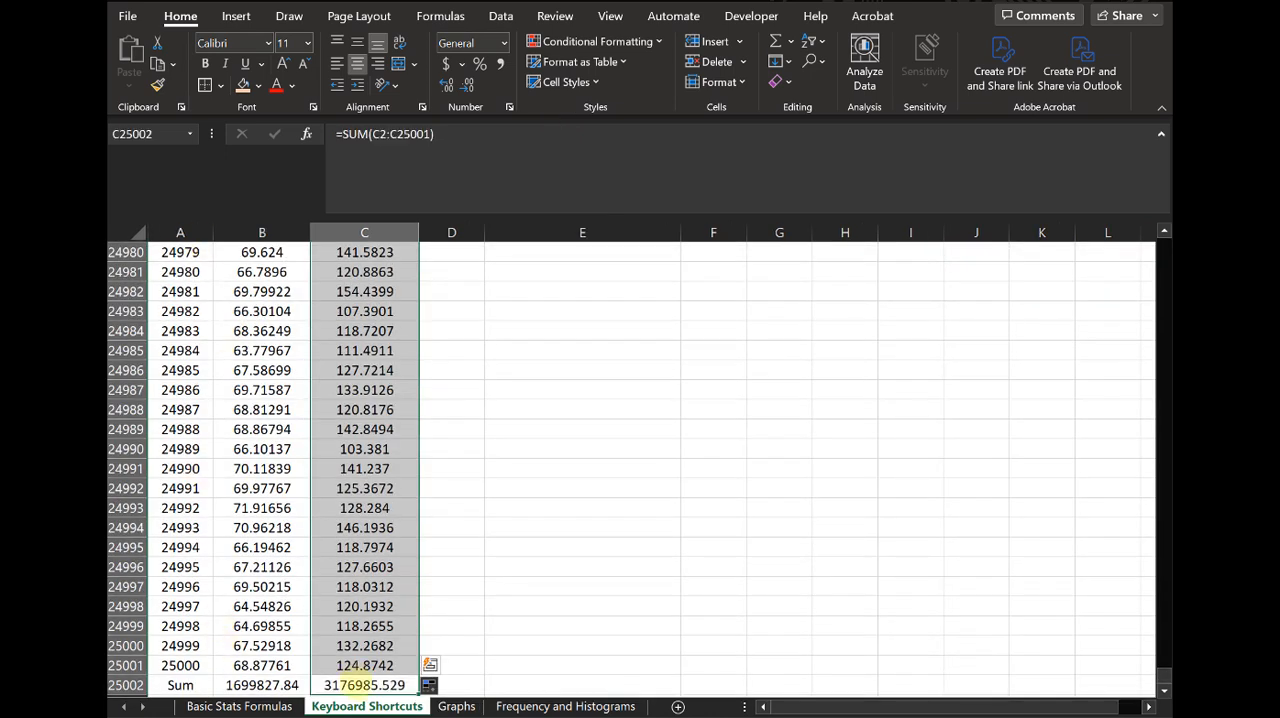
{"action": "key", "text": "Left"}
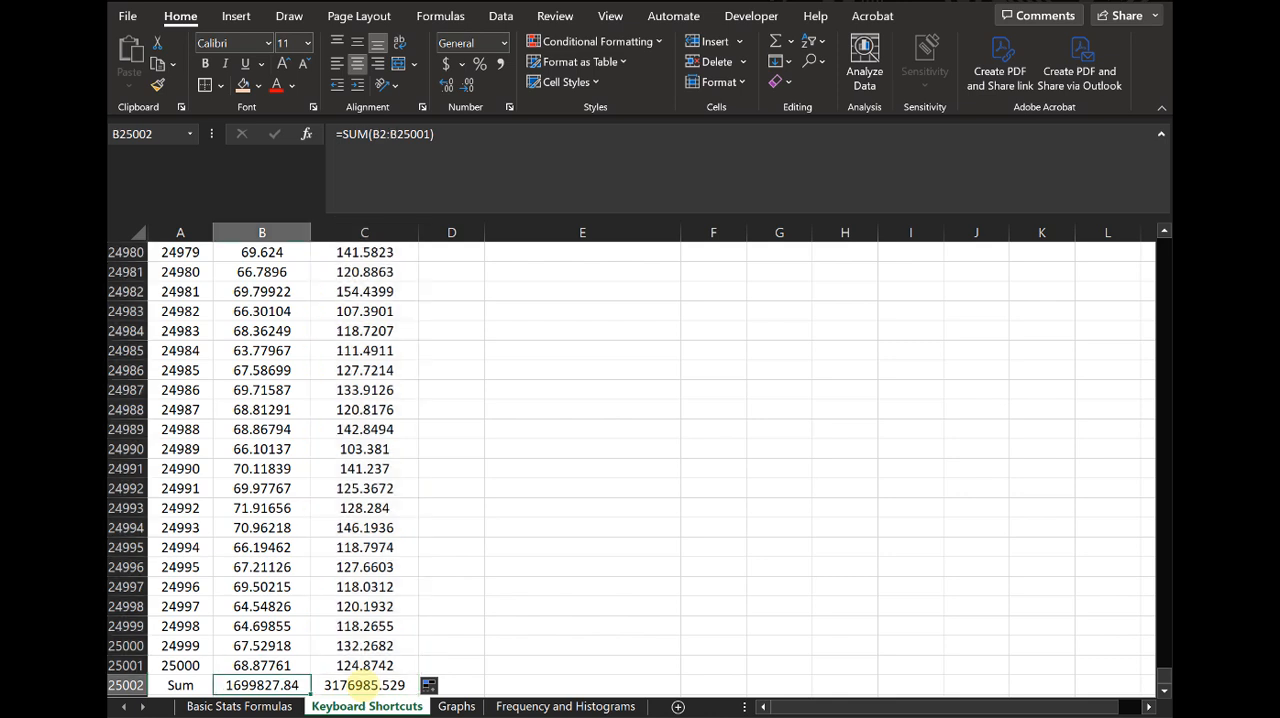
{"action": "key", "text": "Right"}
{"action": "key", "text": "Right"}
{"action": "key", "text": "Left"}
{"action": "key", "text": "Left"}
{"action": "key", "text": "Right"}
{"action": "key", "text": "Right"}
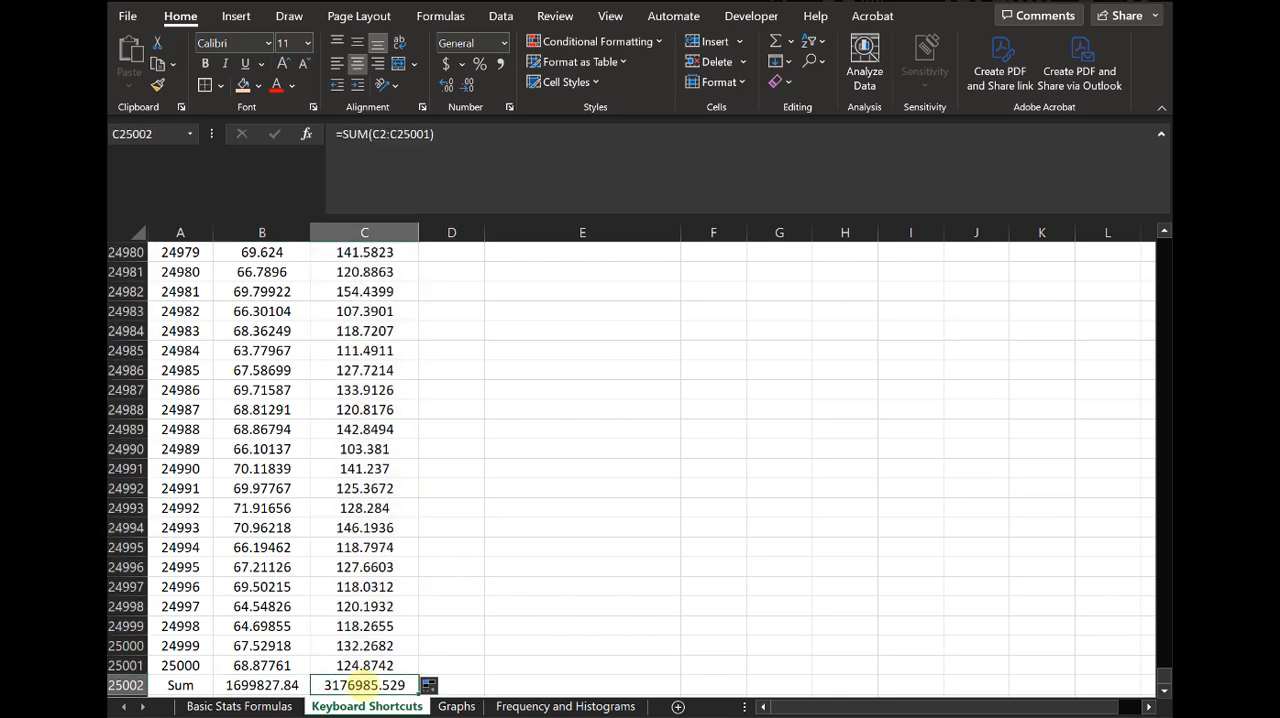
{"action": "key", "text": "Left"}
{"action": "key", "text": "Left"}
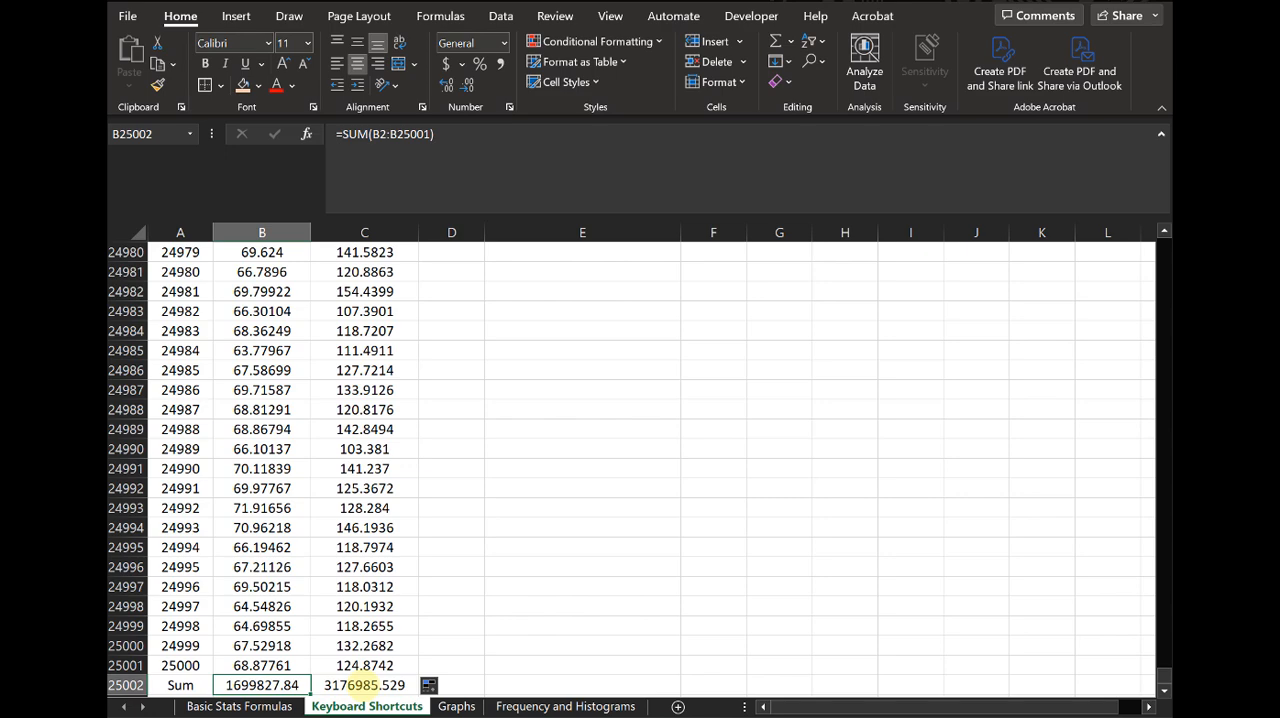
- Return to cell A1 and look across the top of the sheet from the data to the references
{"action": "key", "text": "ctrl+Home"}
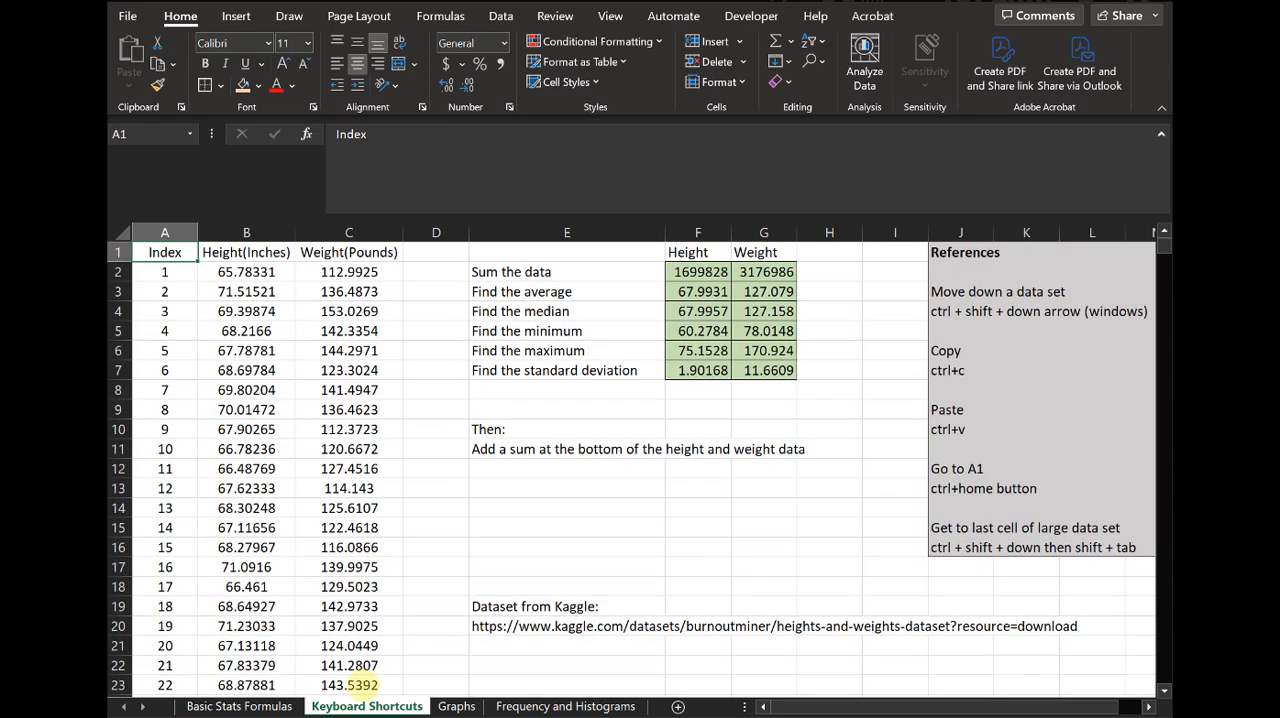
{"action": "left_click_drag", "start_coordinate": [985, 707], "coordinate": [1043, 706]}
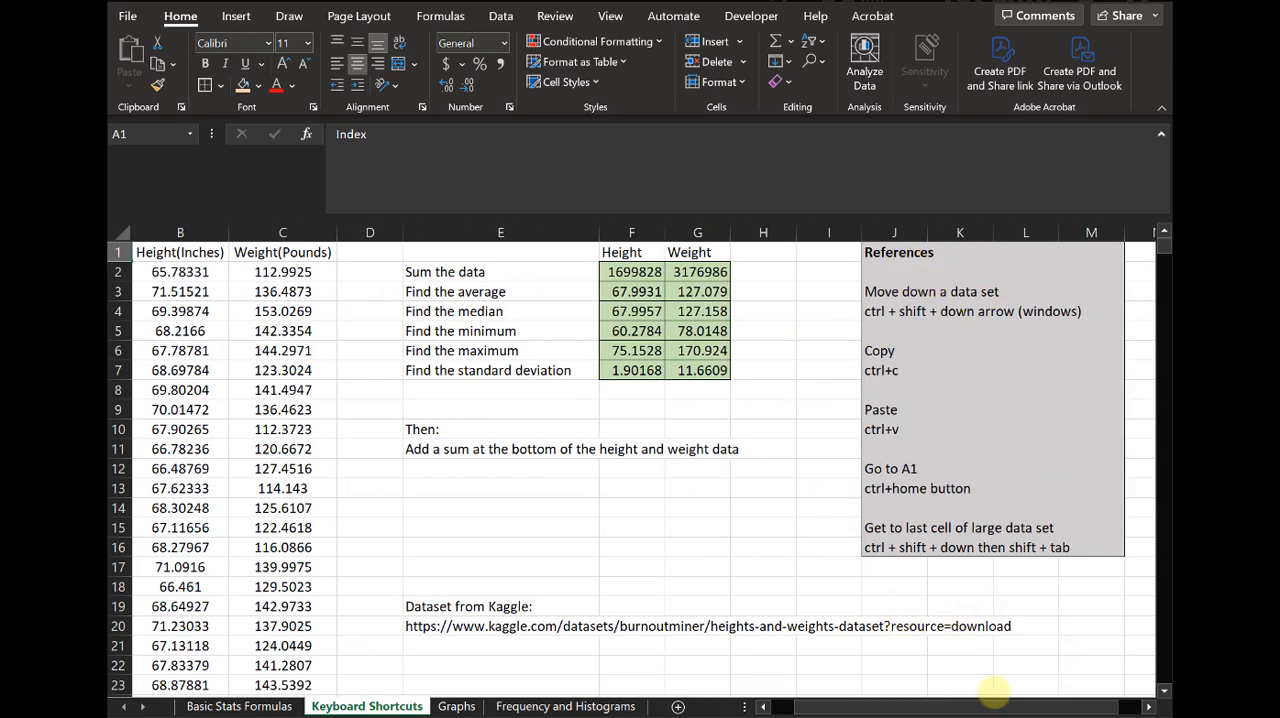
{"action": "left_click_drag", "start_coordinate": [977, 707], "coordinate": [831, 708]}
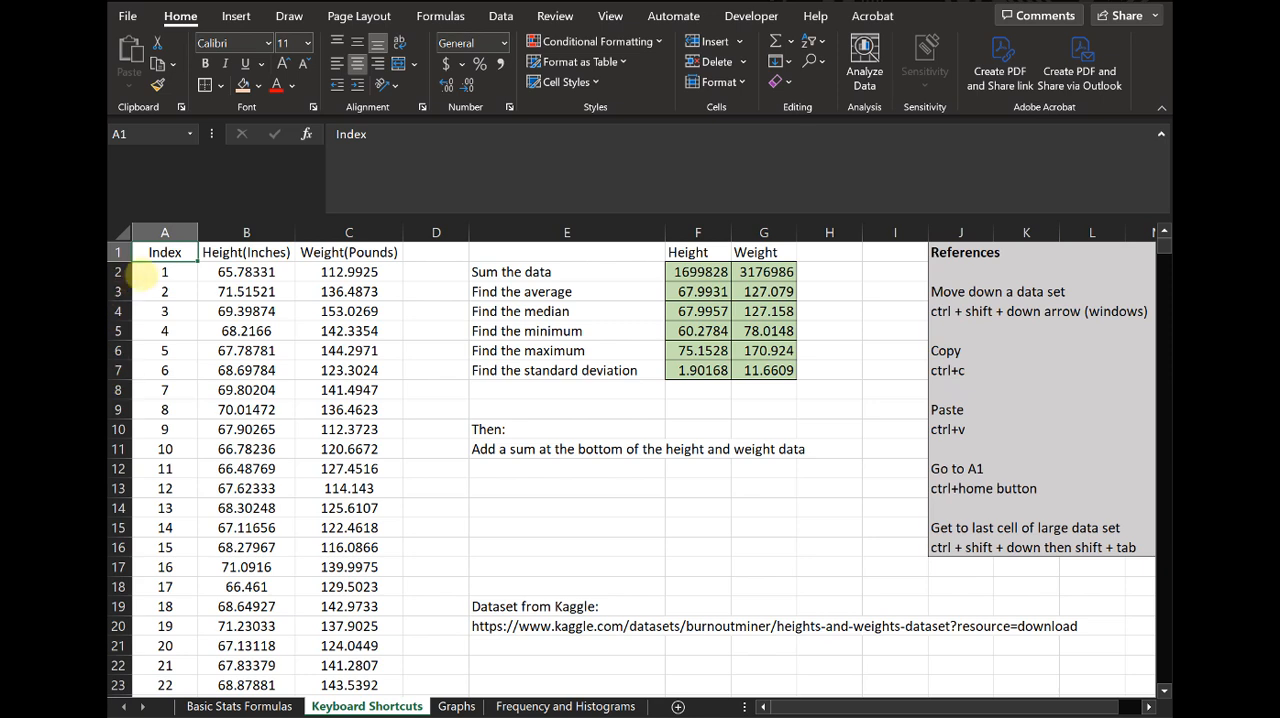